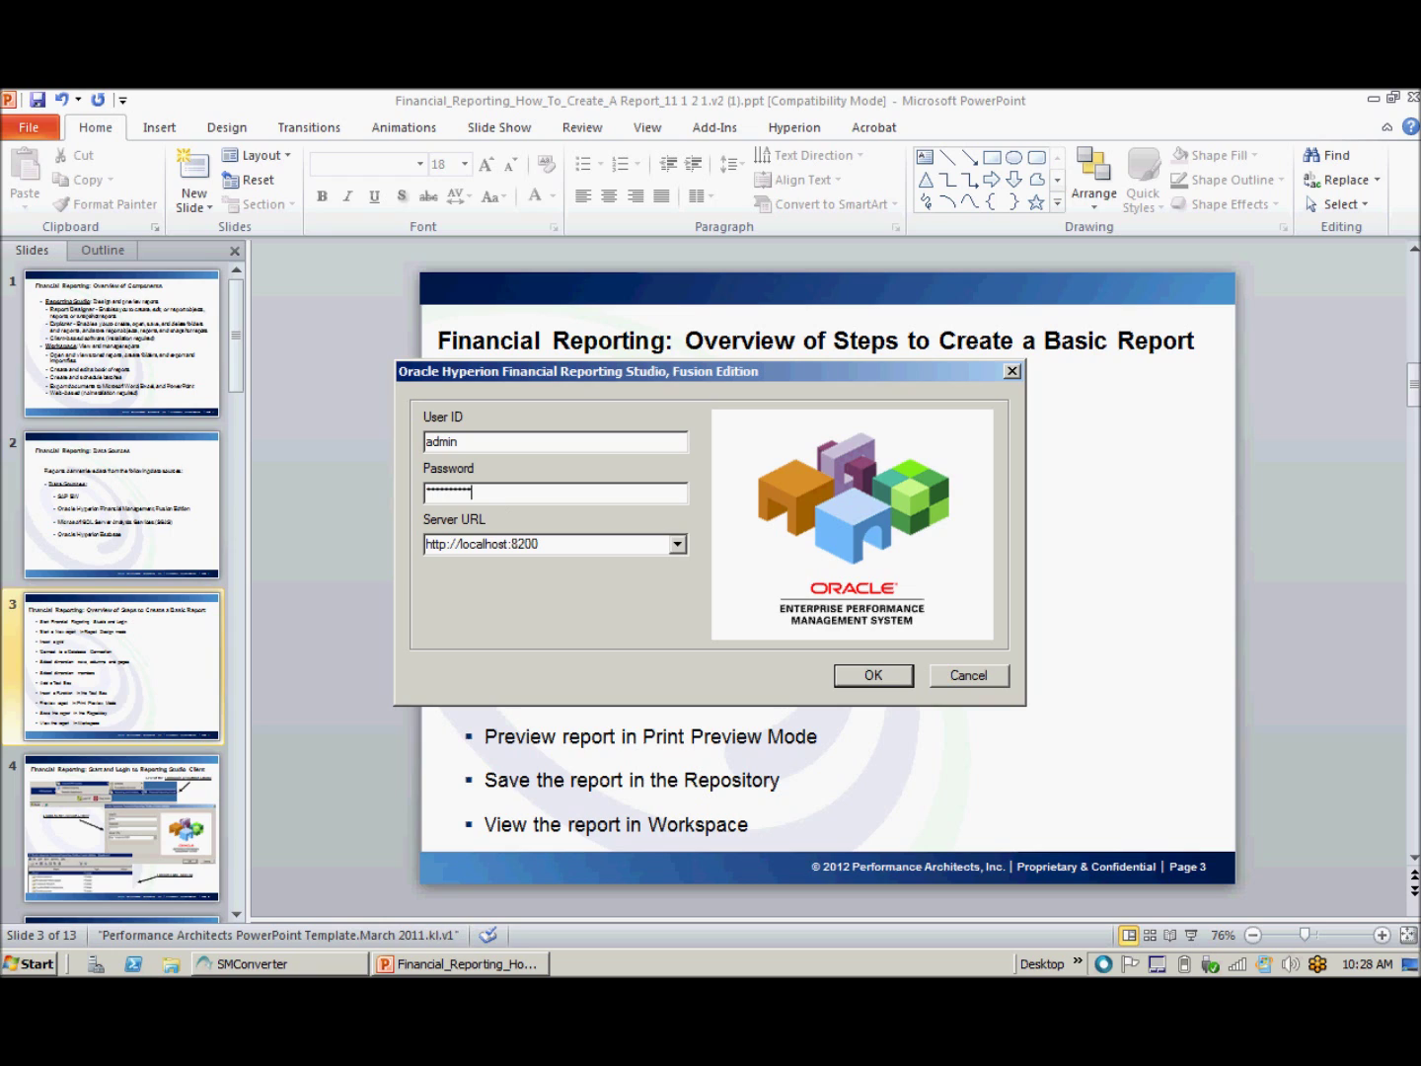
Step: Sign in to Financial Reporting Studio and start a new blank report, Report1
{"action": "left_click", "coordinate": [872, 676]}
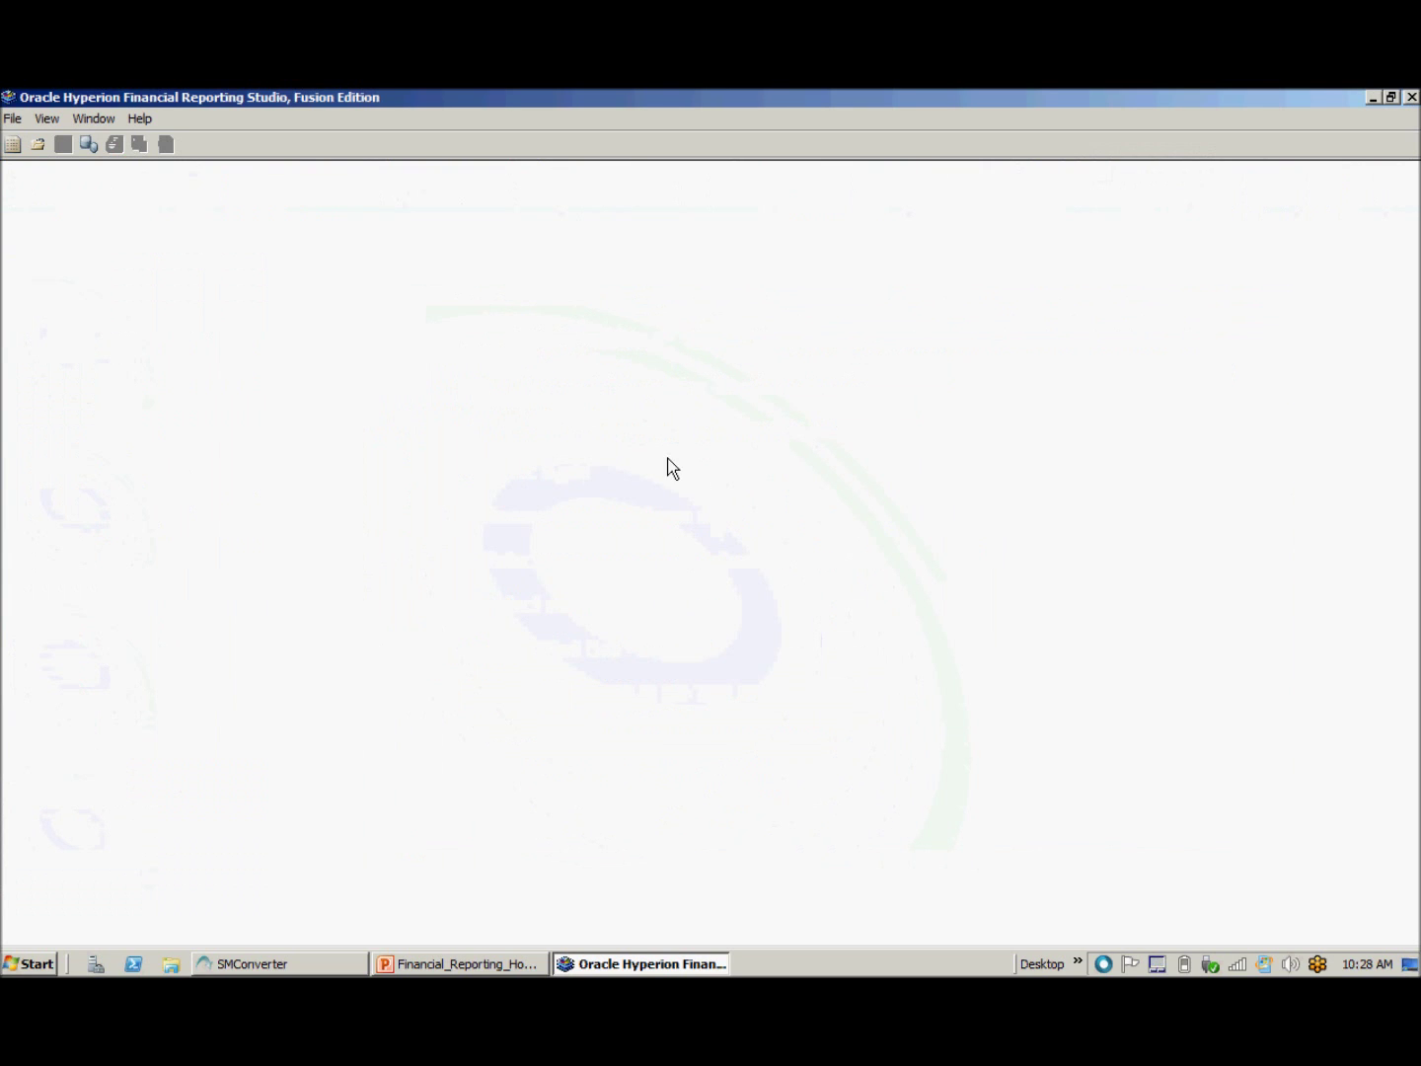
{"action": "left_click", "coordinate": [15, 147]}
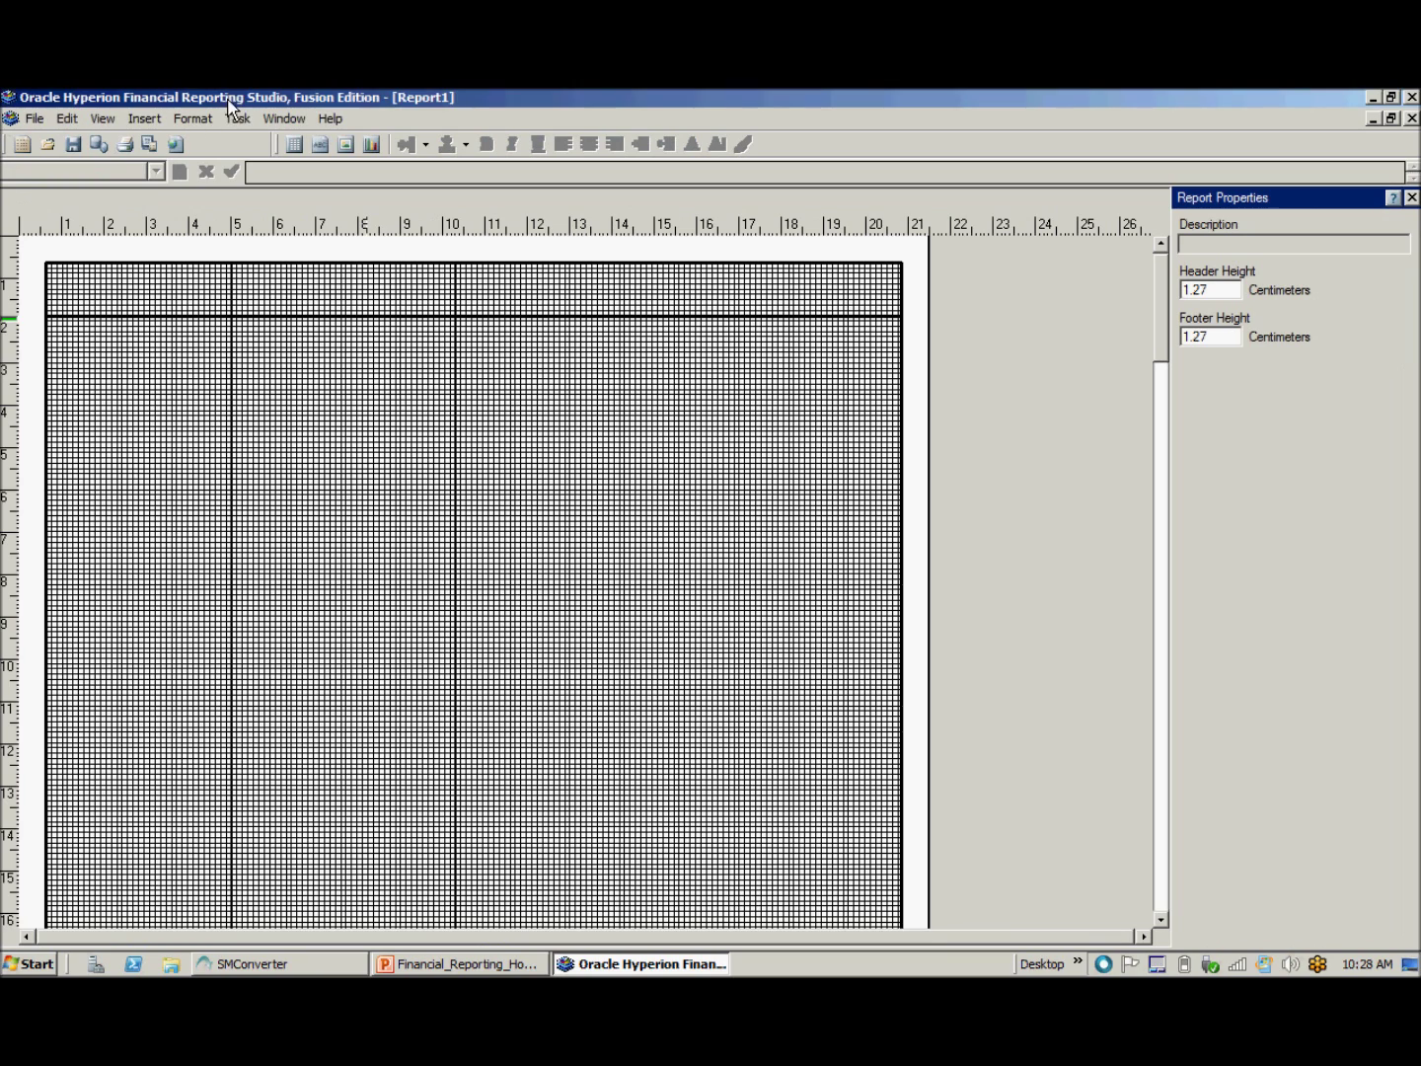
{"action": "left_click", "coordinate": [150, 119]}
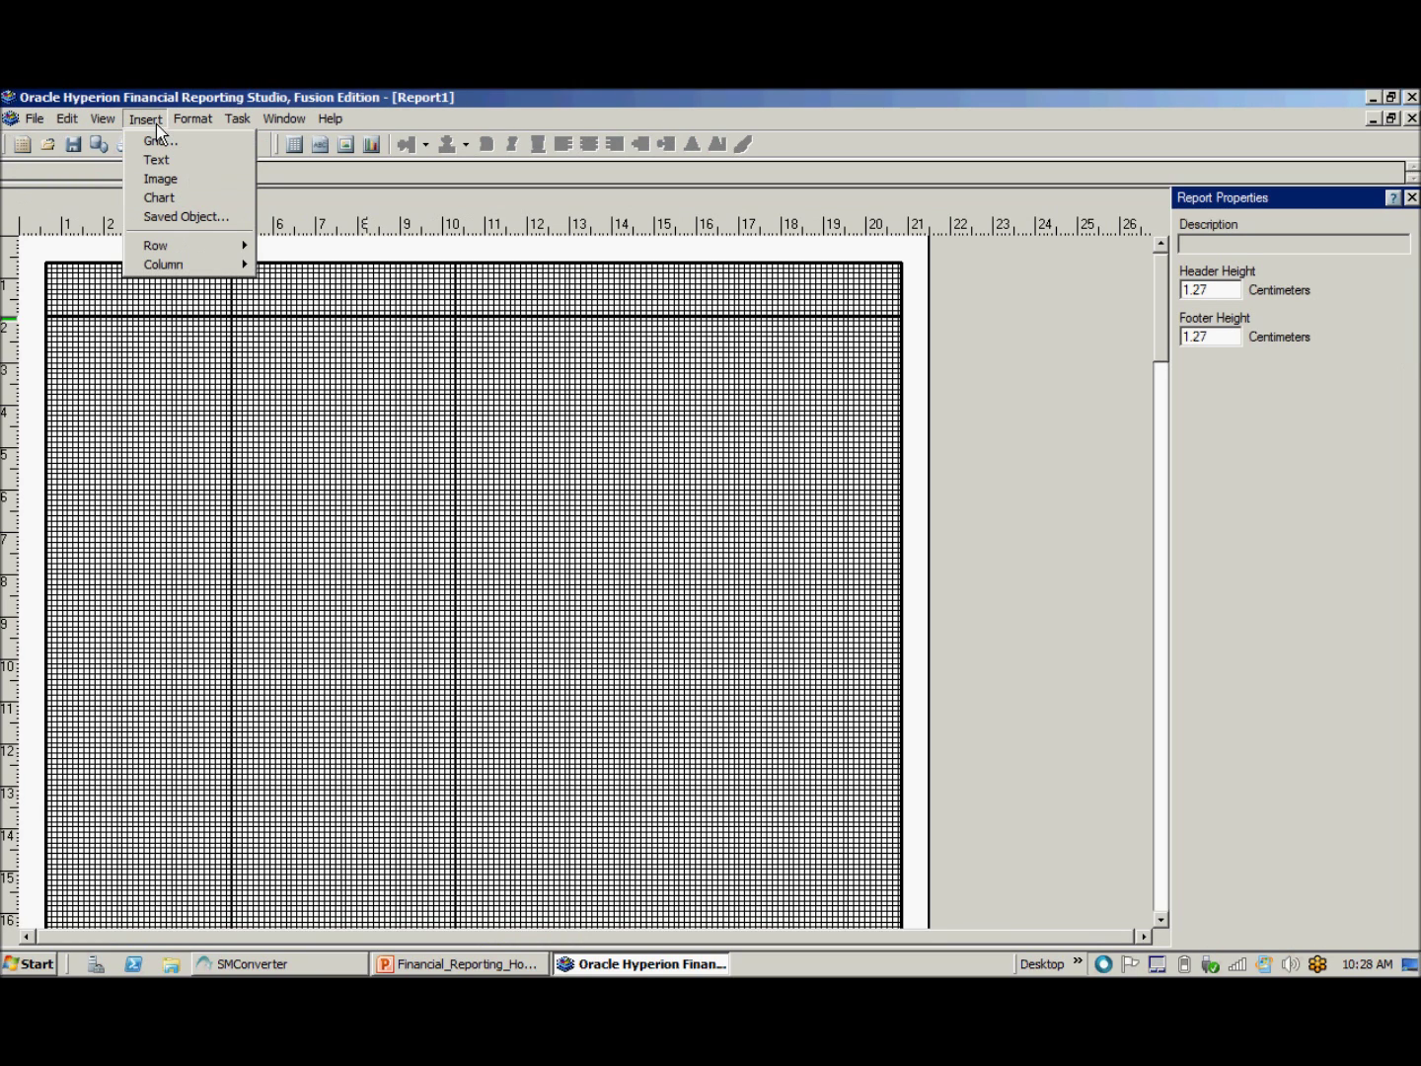
Step: Draw a grid on the report and connect it through new connection sampeast2 to Sampeast East
{"action": "left_click", "coordinate": [175, 143]}
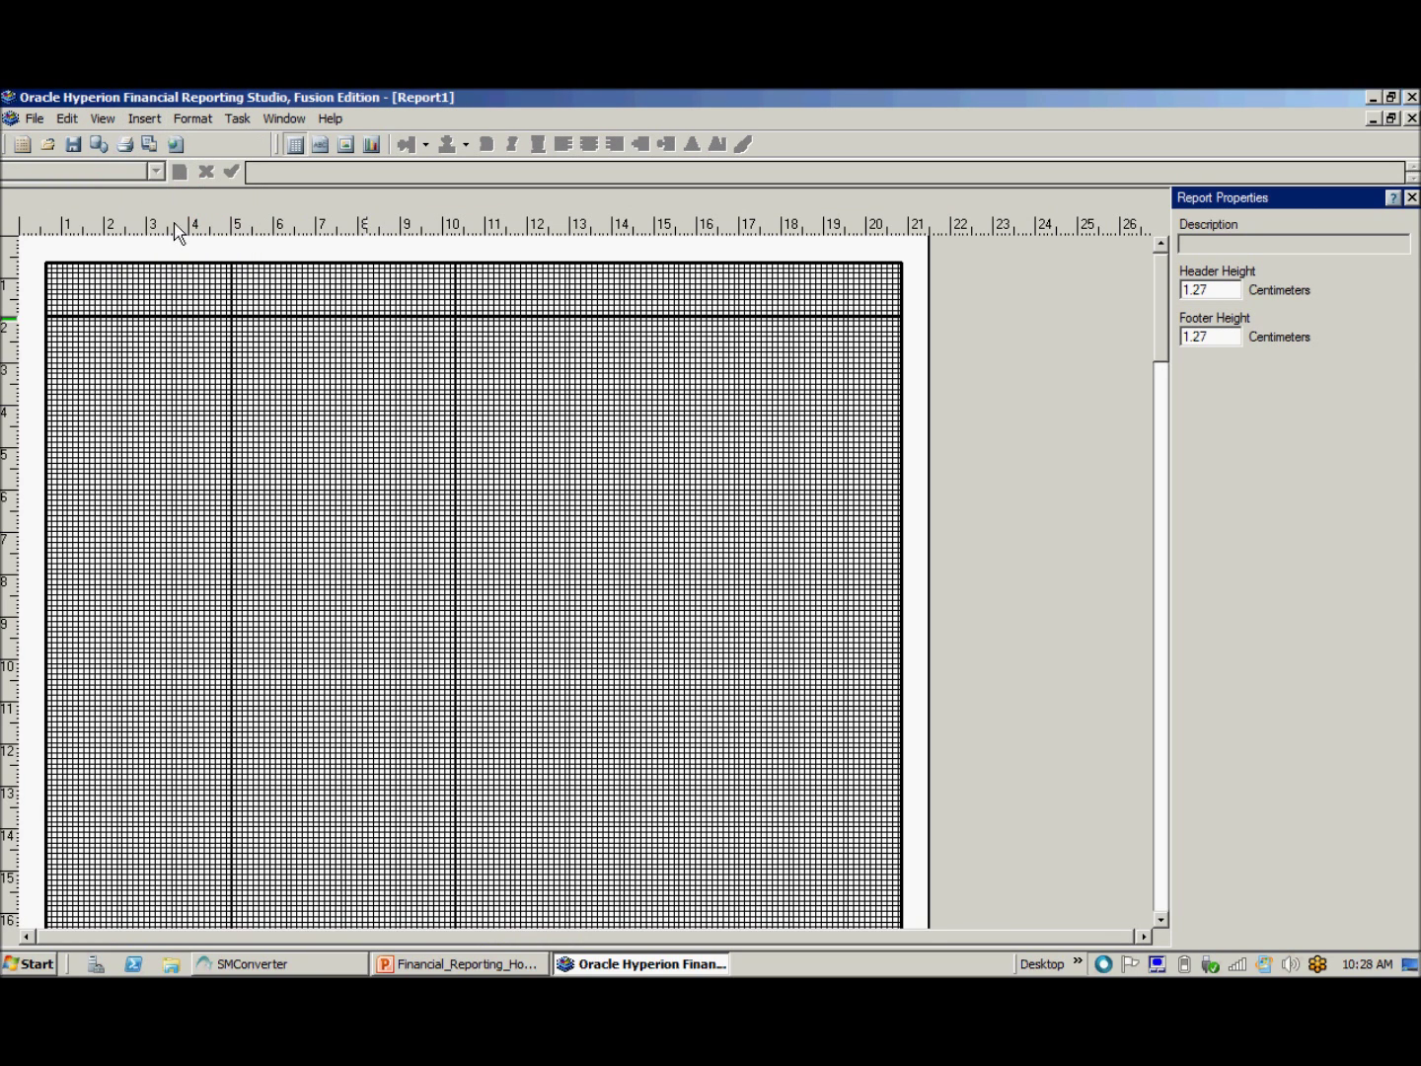
{"action": "left_click_drag", "start_coordinate": [229, 361], "coordinate": [698, 603]}
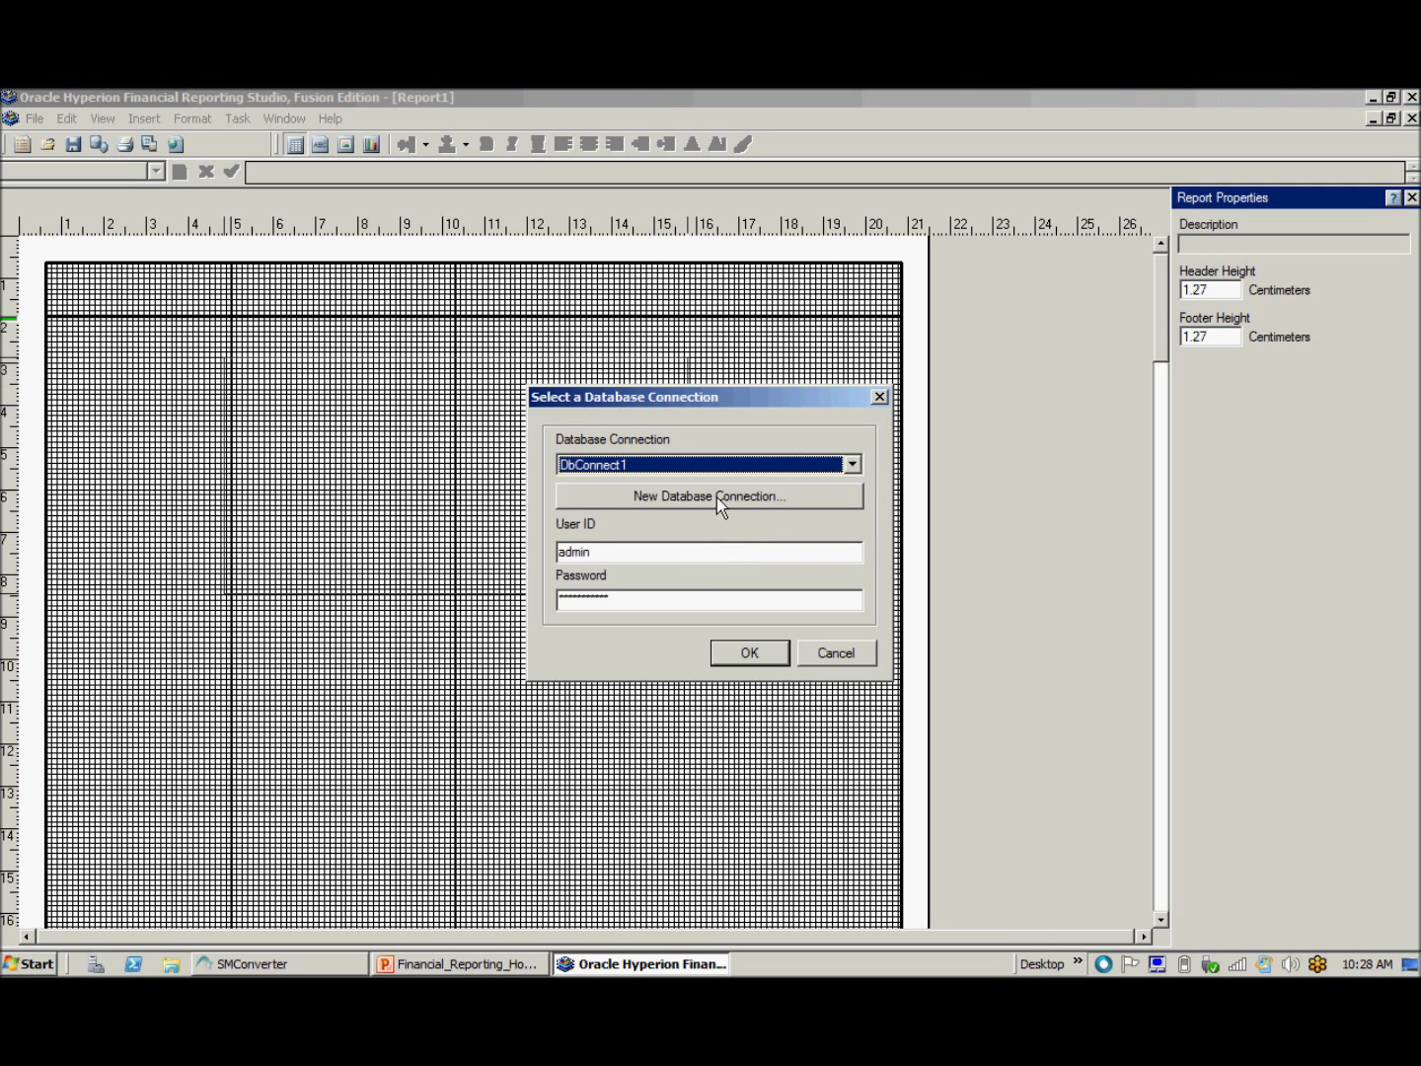
{"action": "left_click", "coordinate": [722, 503]}
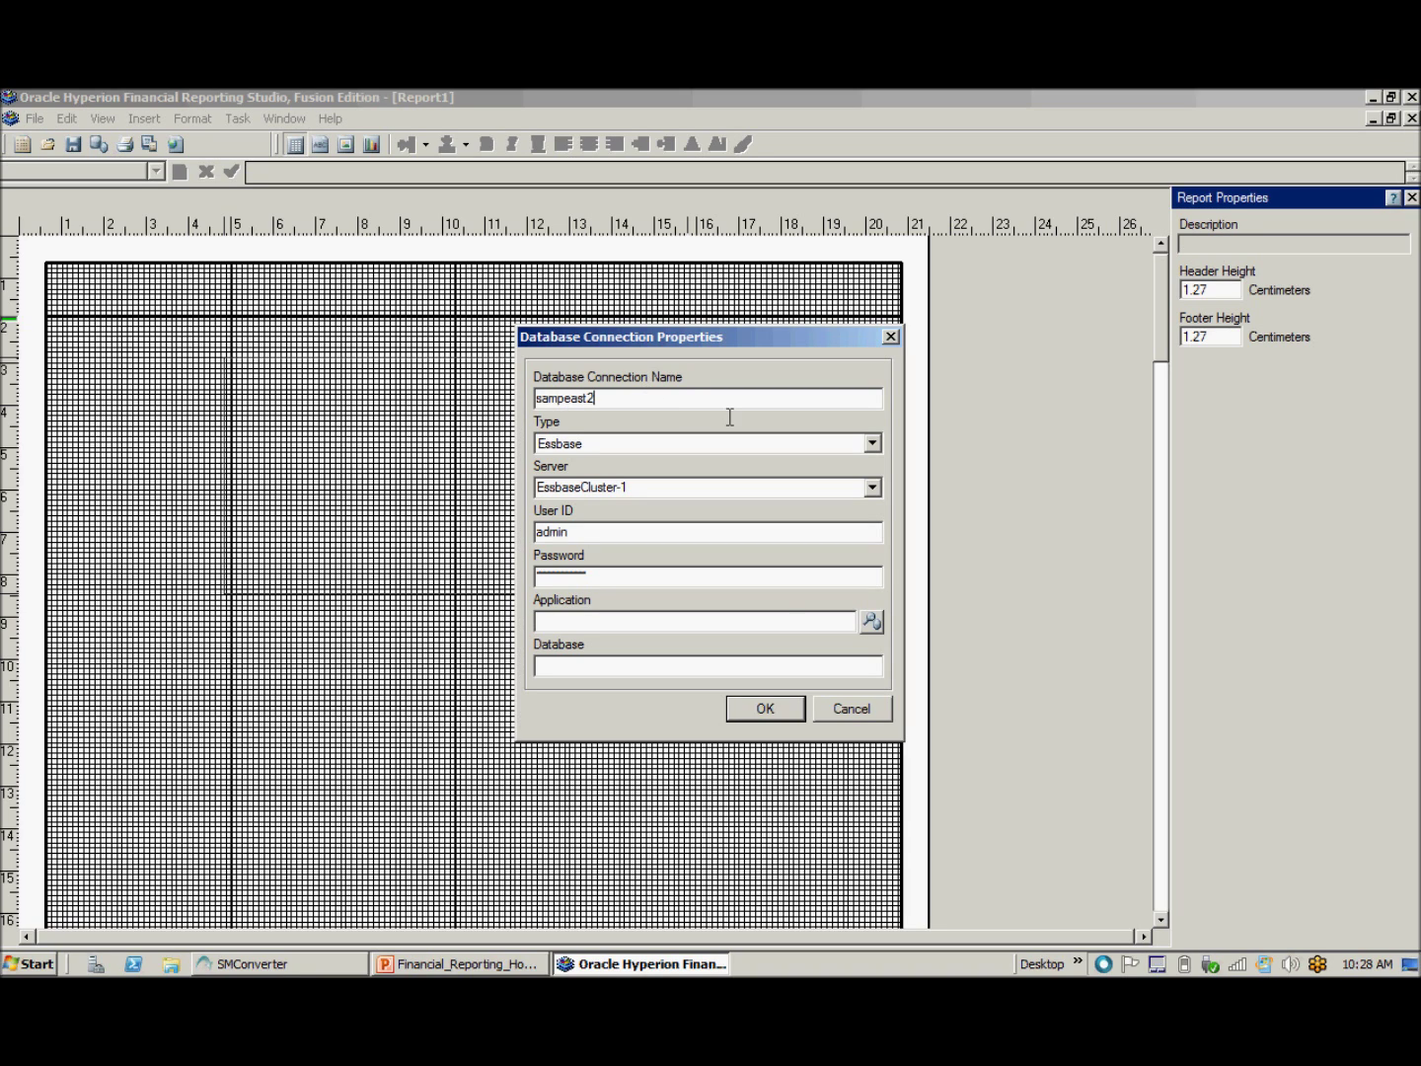
{"action": "left_click", "coordinate": [881, 634]}
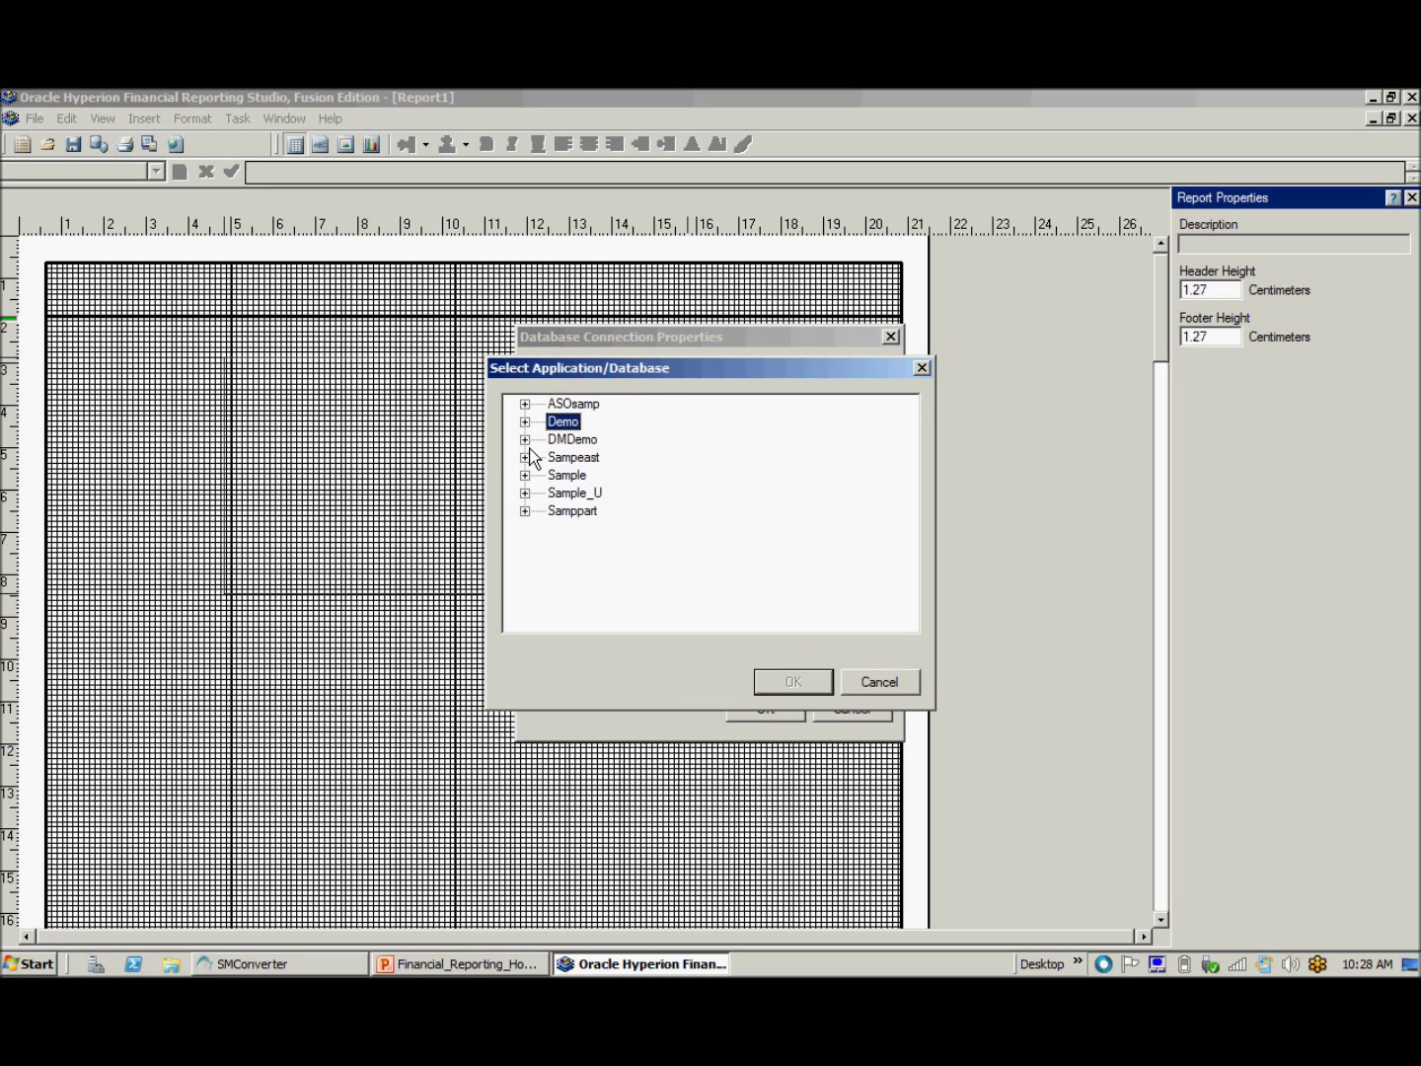
{"action": "left_click", "coordinate": [526, 457]}
{"action": "left_click", "coordinate": [612, 478]}
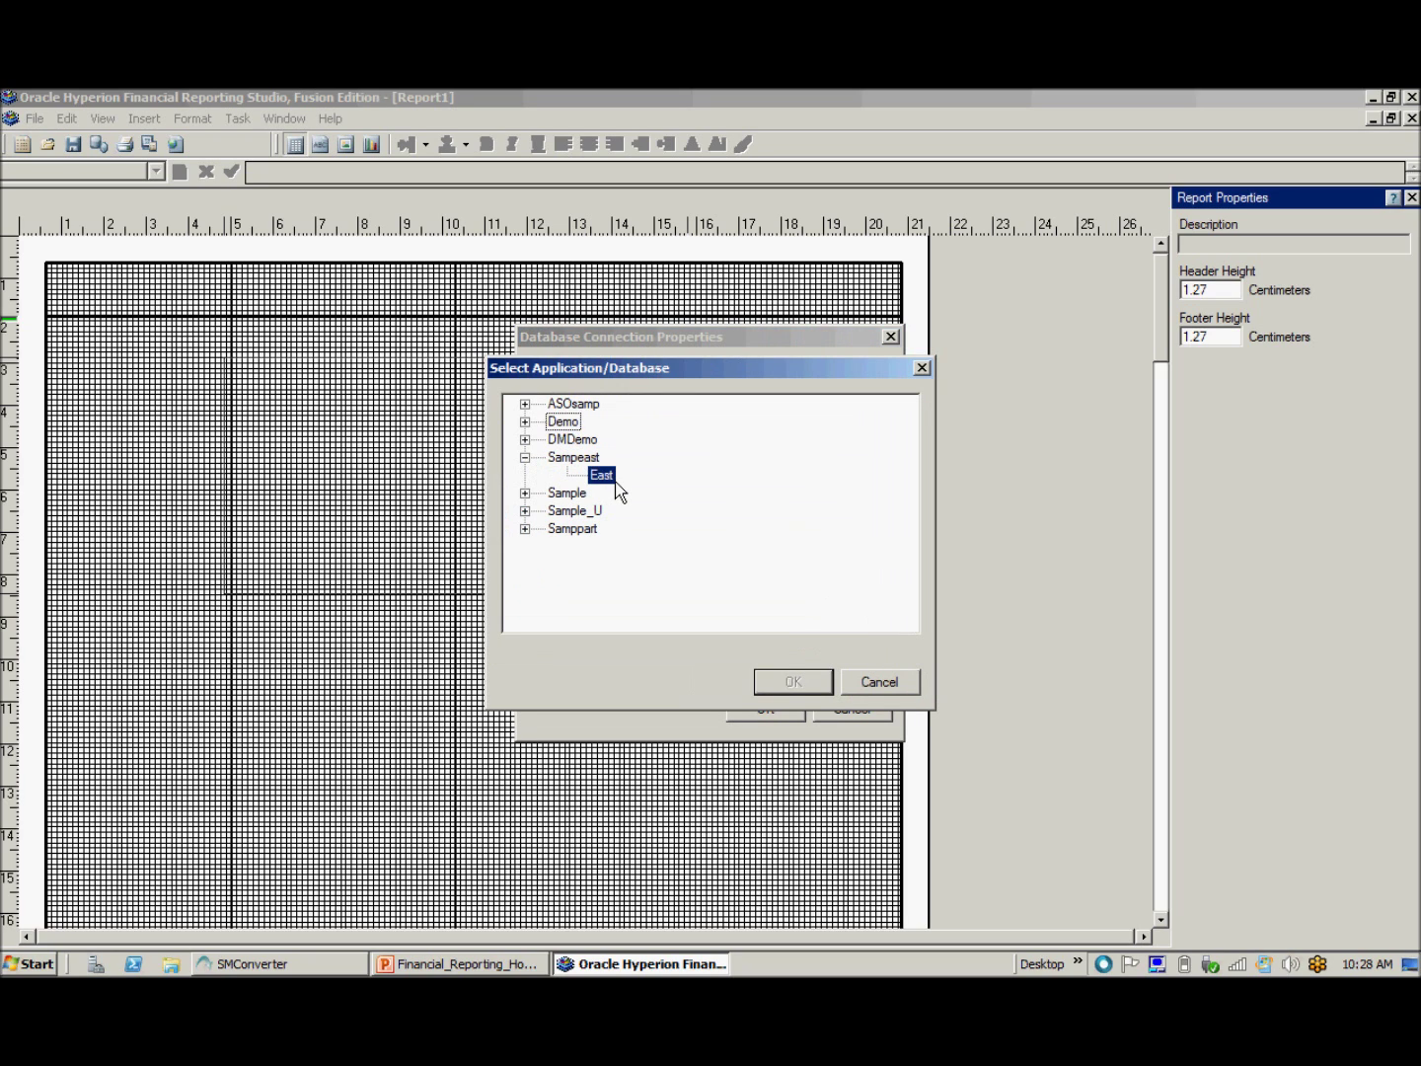
{"action": "left_click", "coordinate": [795, 682]}
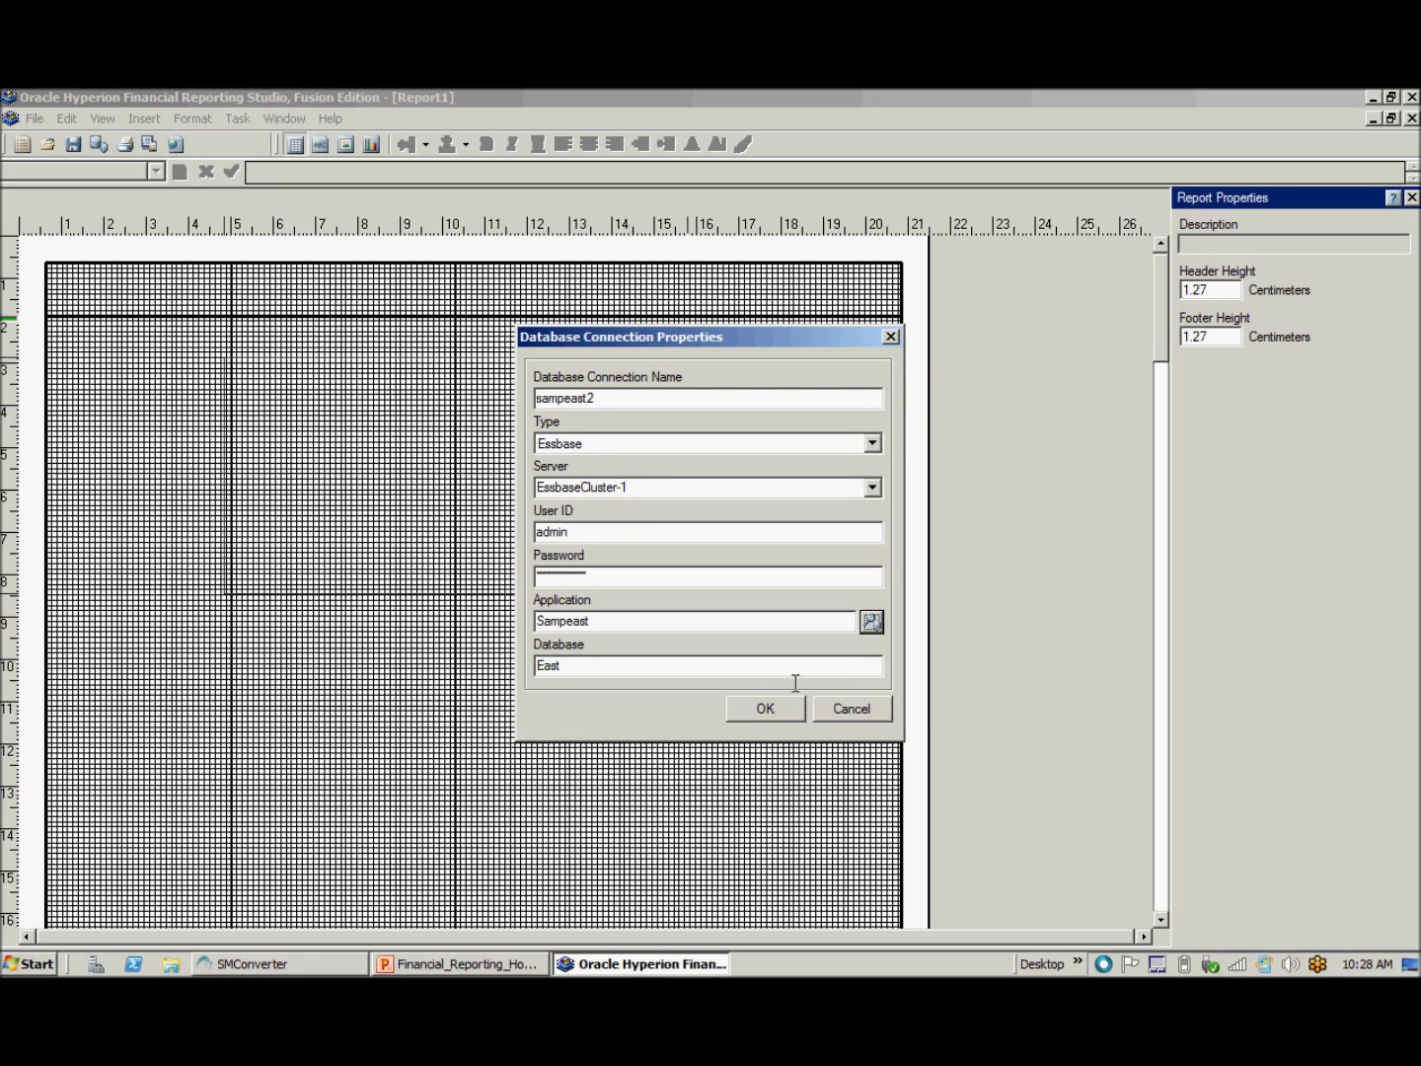
{"action": "left_click", "coordinate": [776, 715]}
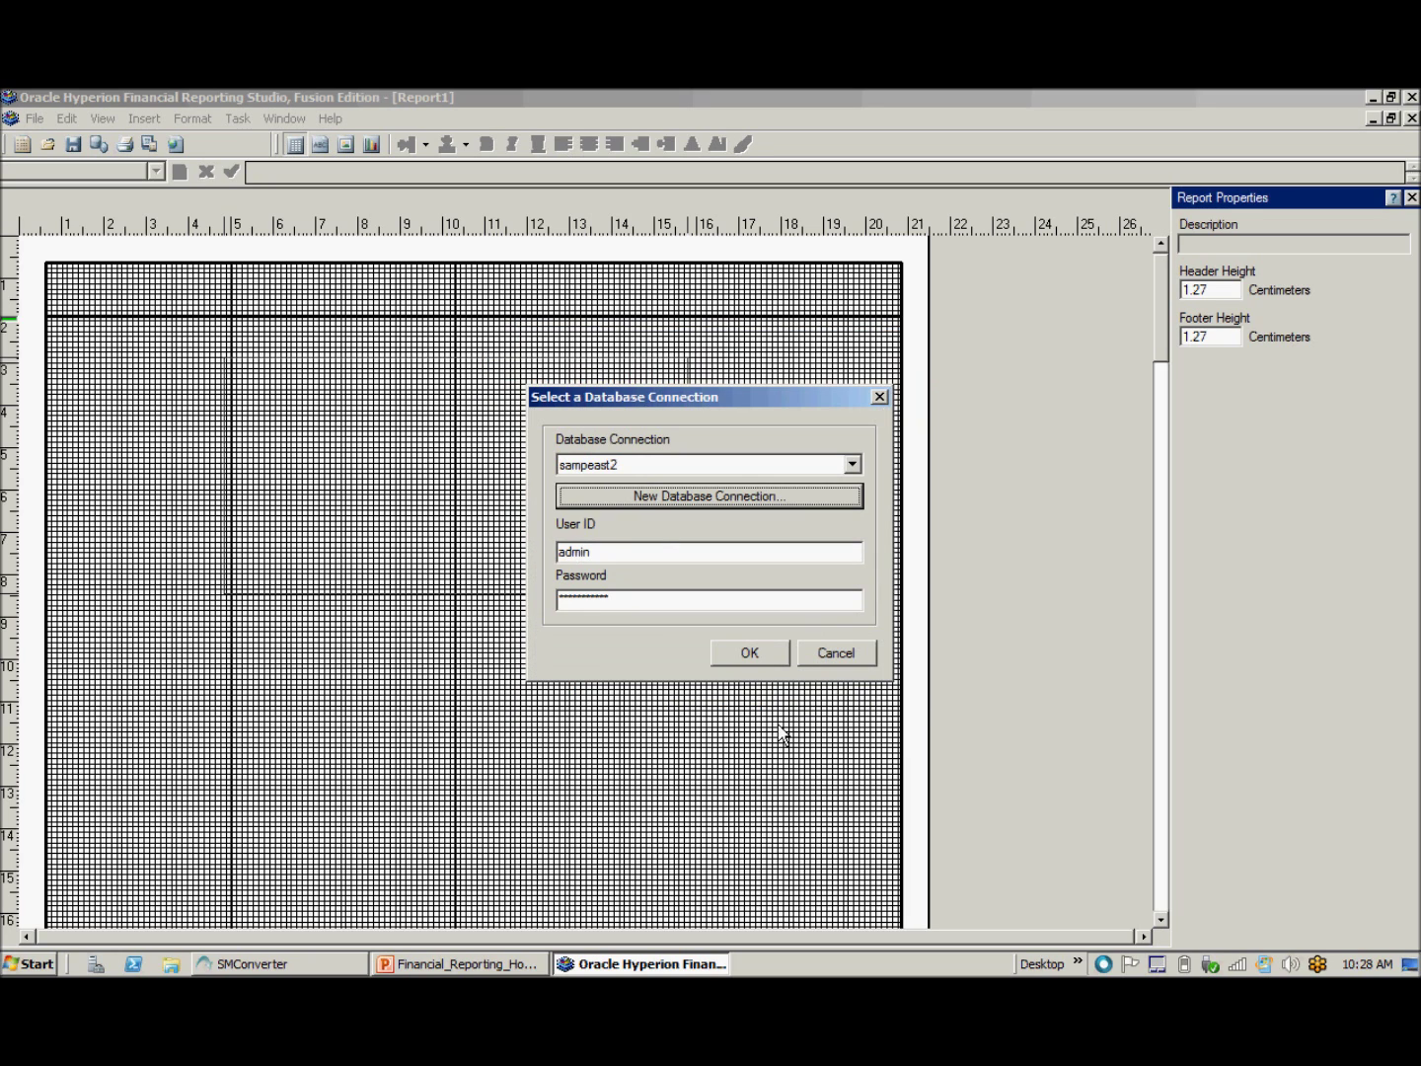
{"action": "left_click", "coordinate": [760, 663]}
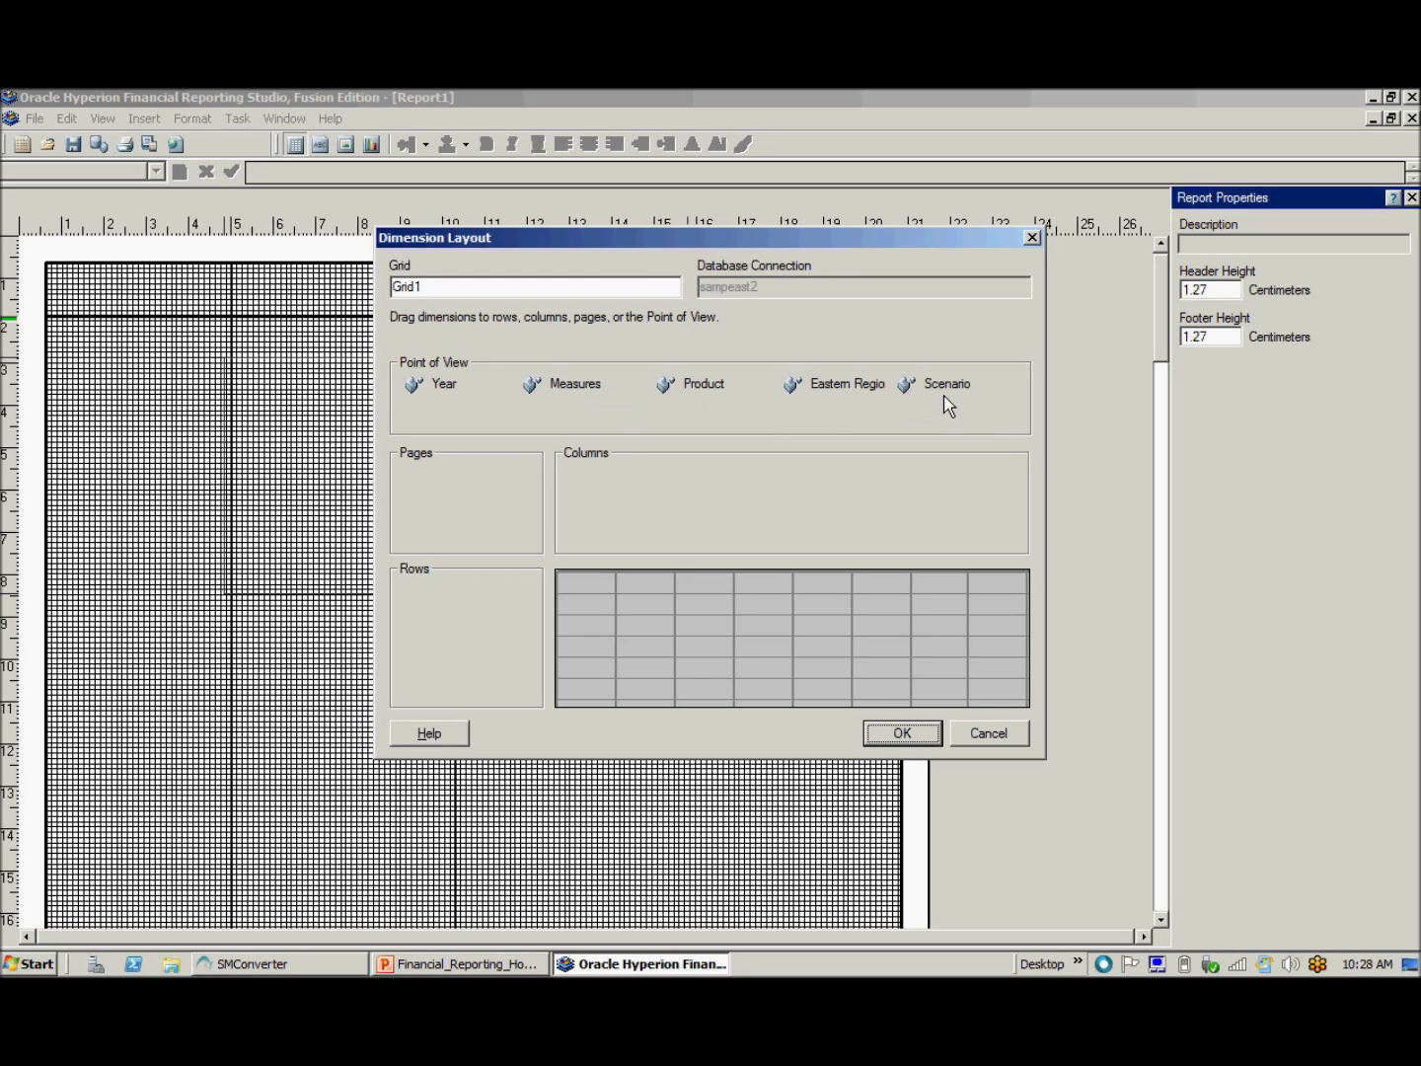
Step: Lay out Grid1 with Scenario, Measures, Year as columns, Product as rows, Eastern Region as page
{"action": "left_click_drag", "start_coordinate": [981, 411], "coordinate": [710, 488]}
{"action": "left_click_drag", "start_coordinate": [582, 408], "coordinate": [629, 533]}
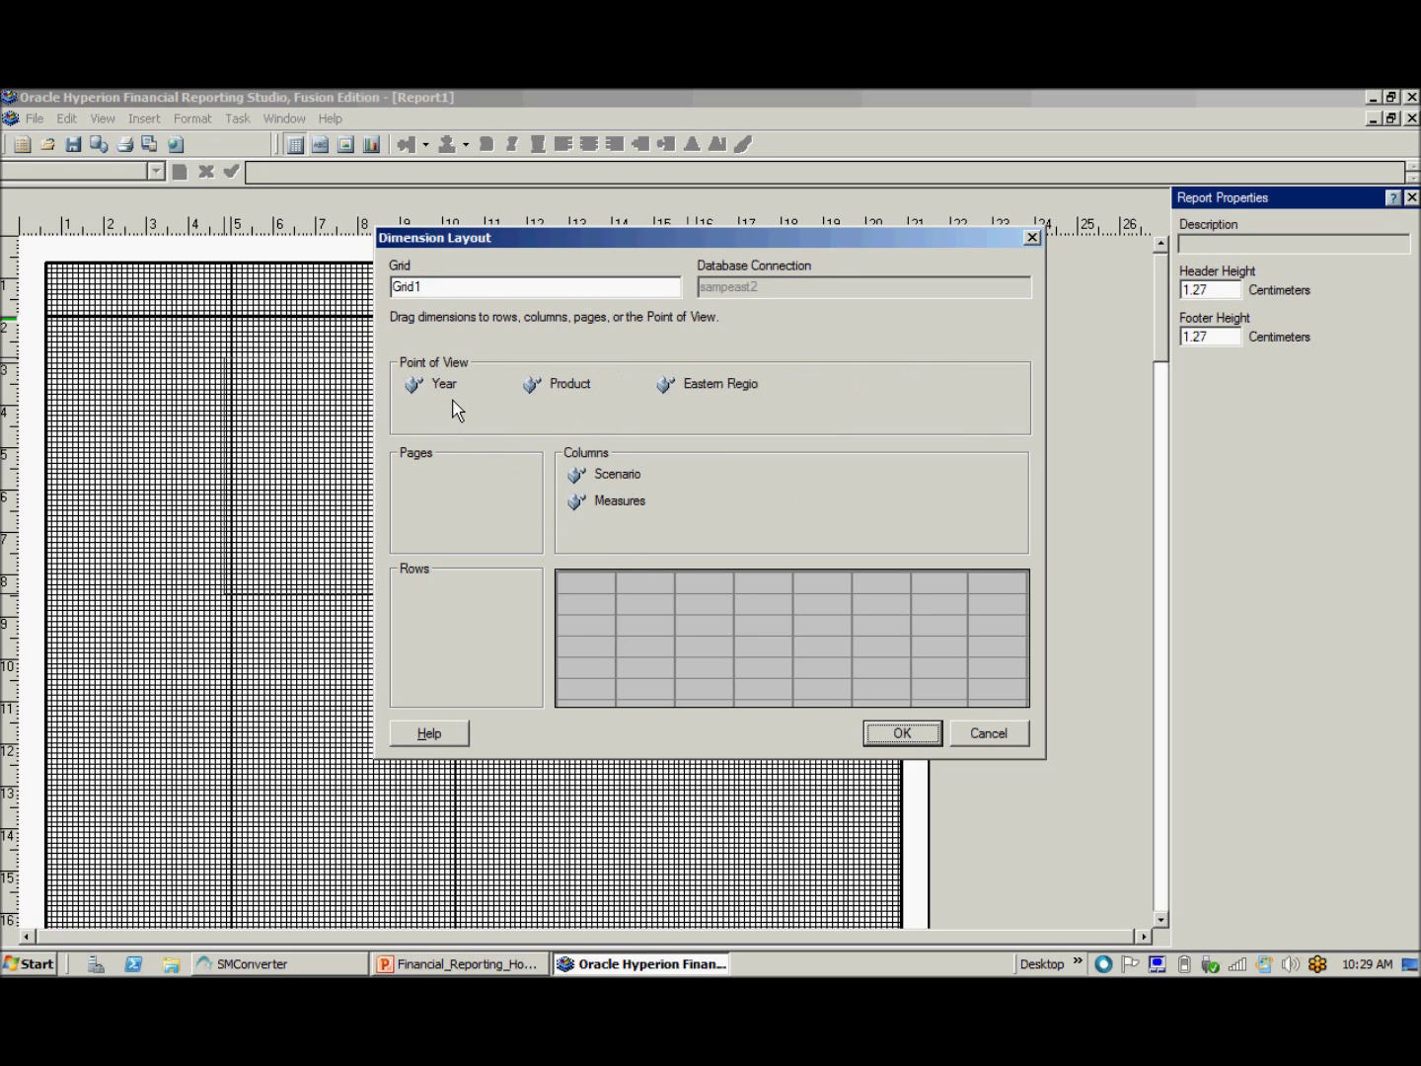
{"action": "left_click_drag", "start_coordinate": [466, 405], "coordinate": [636, 555]}
{"action": "left_click_drag", "start_coordinate": [482, 402], "coordinate": [491, 634]}
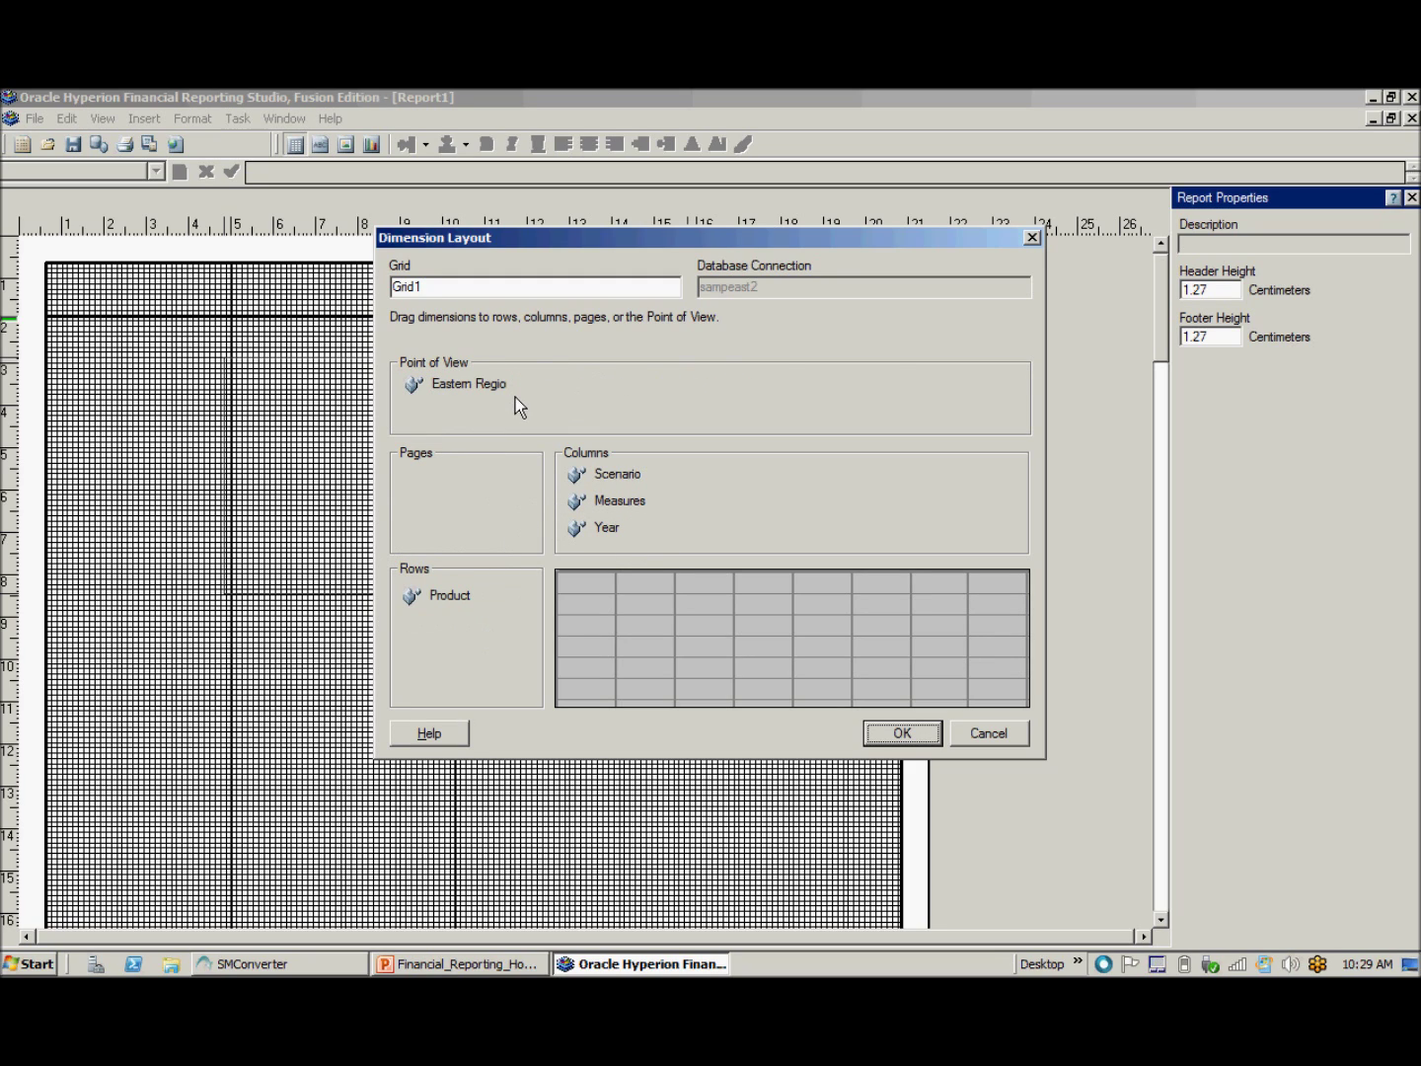
{"action": "left_click_drag", "start_coordinate": [508, 405], "coordinate": [506, 495]}
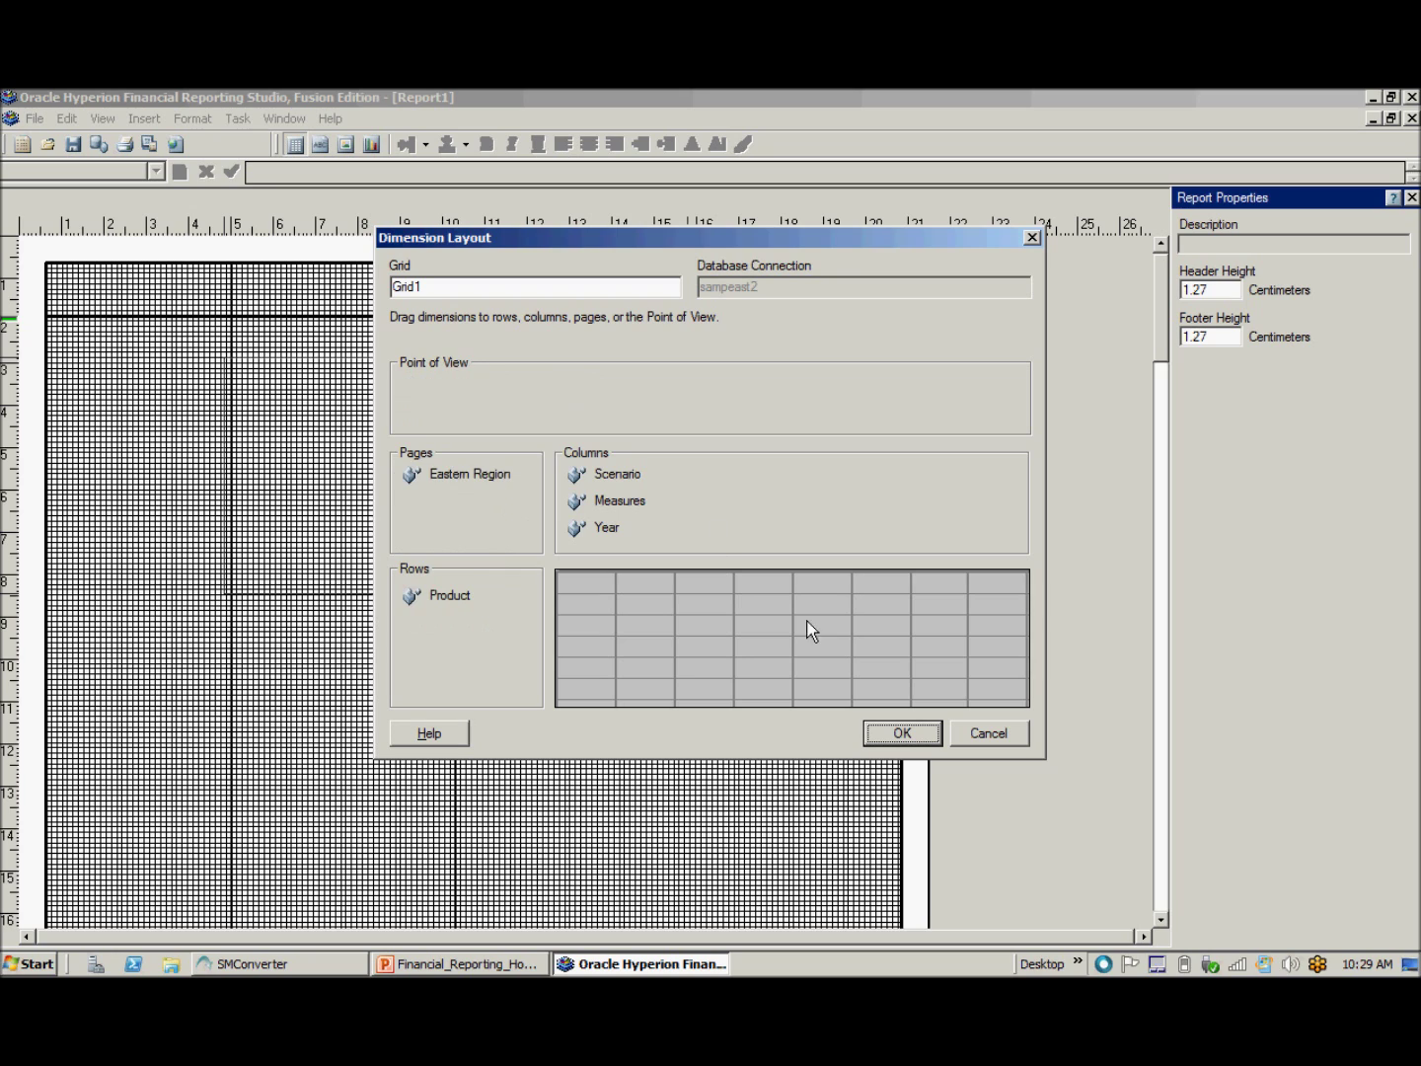
{"action": "left_click", "coordinate": [906, 735]}
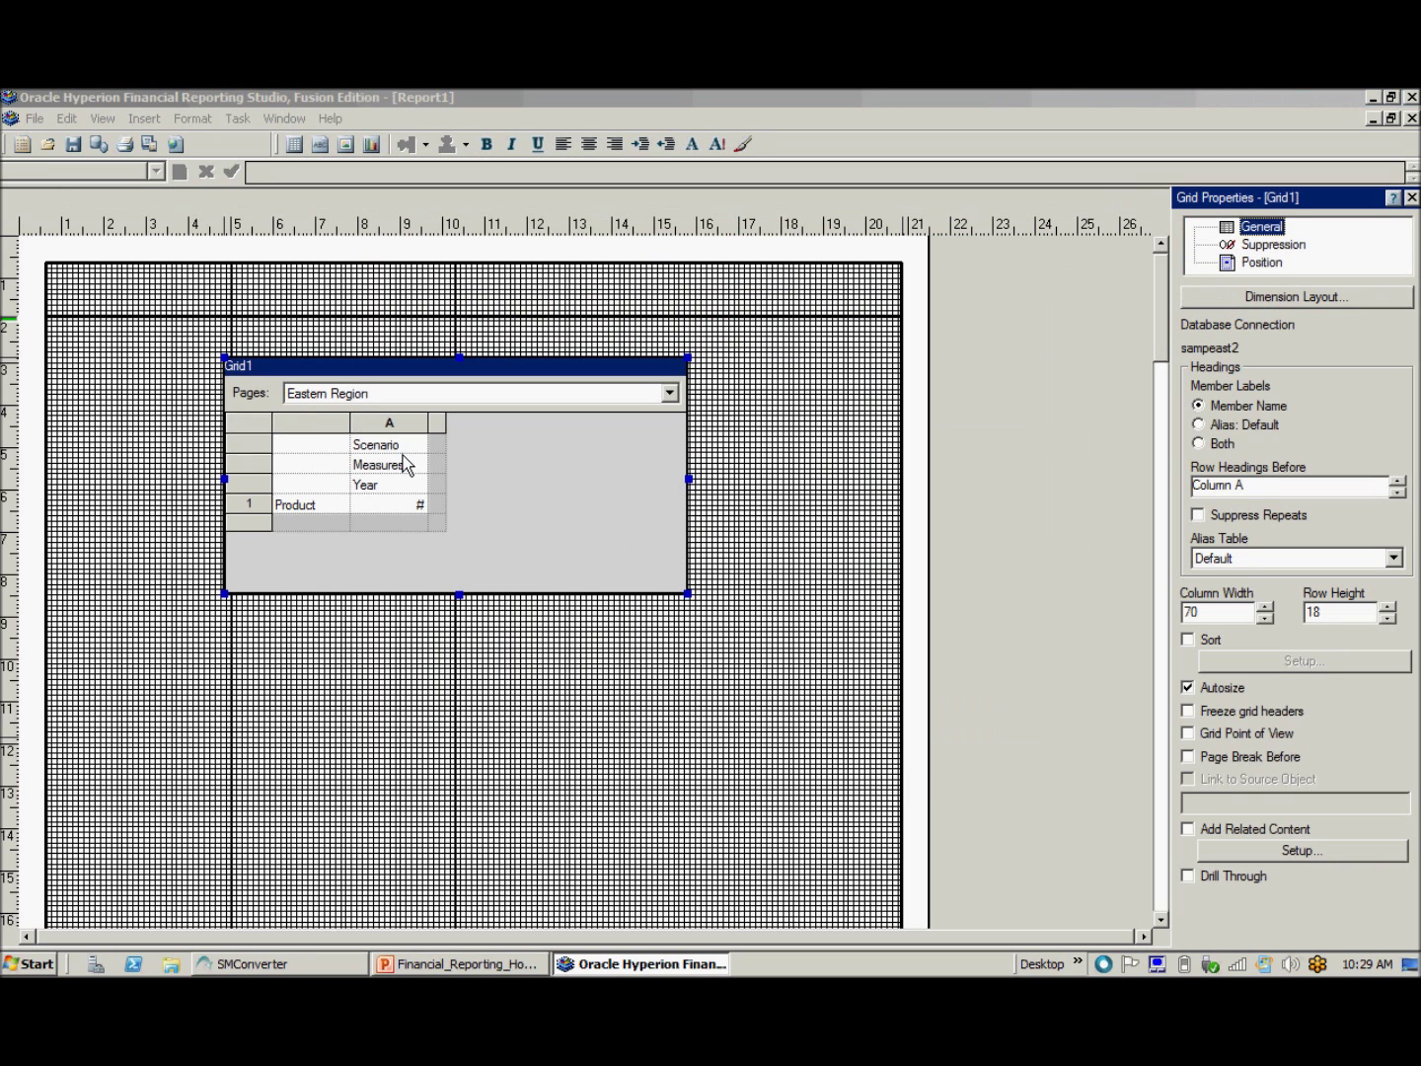
Step: Replace the Scenario column member with Actual, Budget and Variance
{"action": "left_click", "coordinate": [401, 448]}
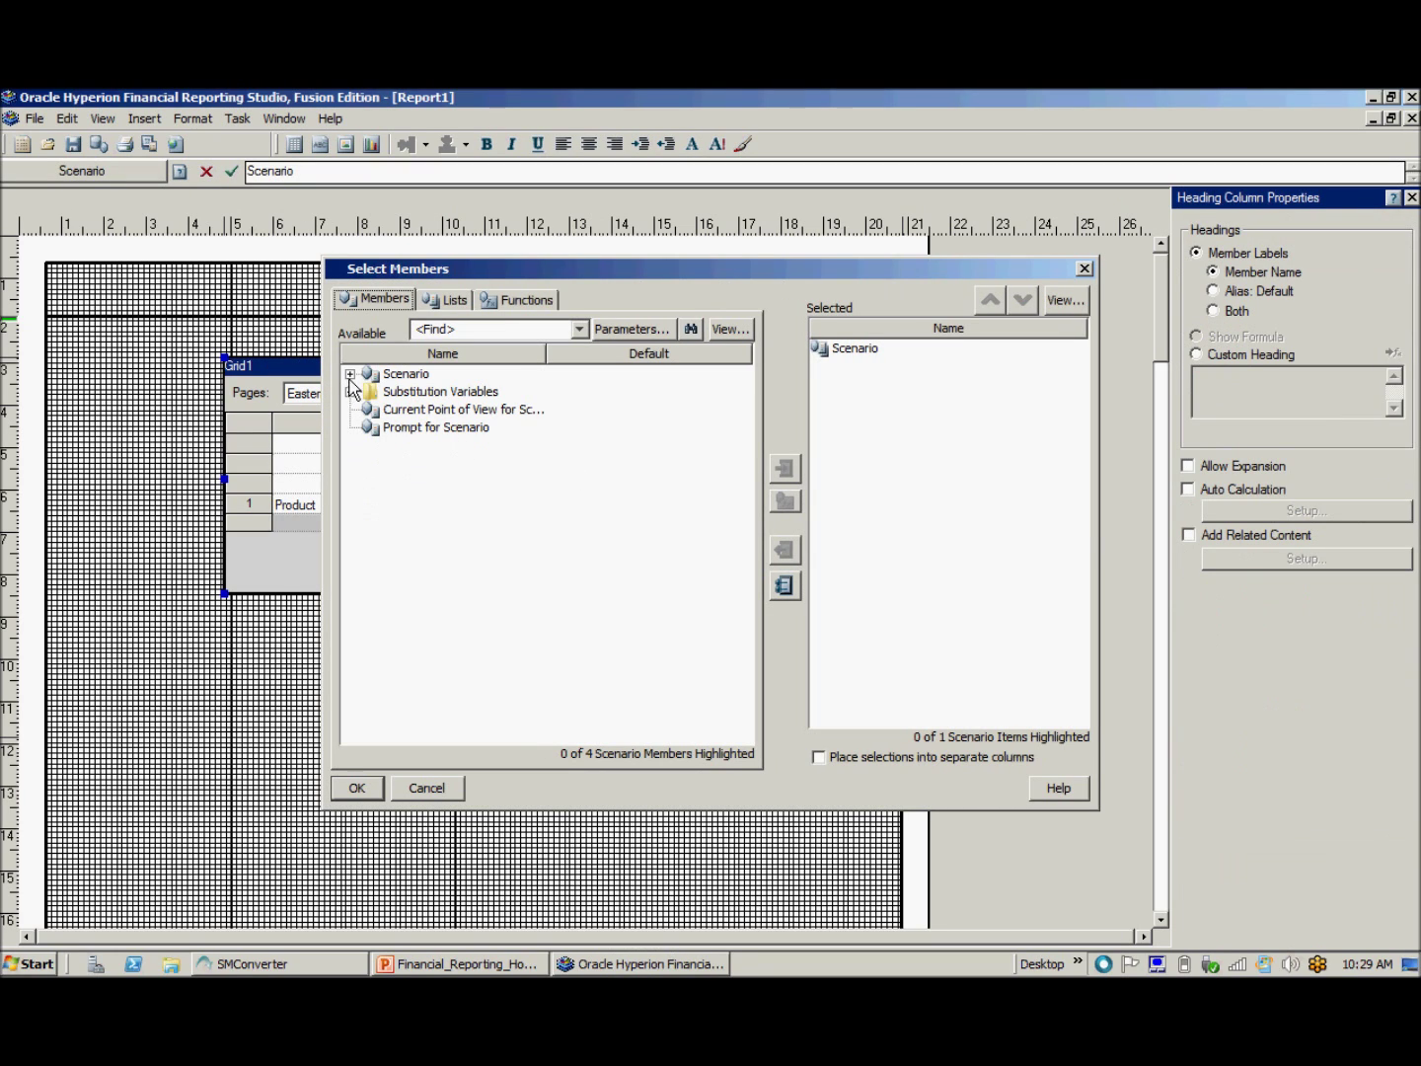
{"action": "double_click", "coordinate": [362, 377]}
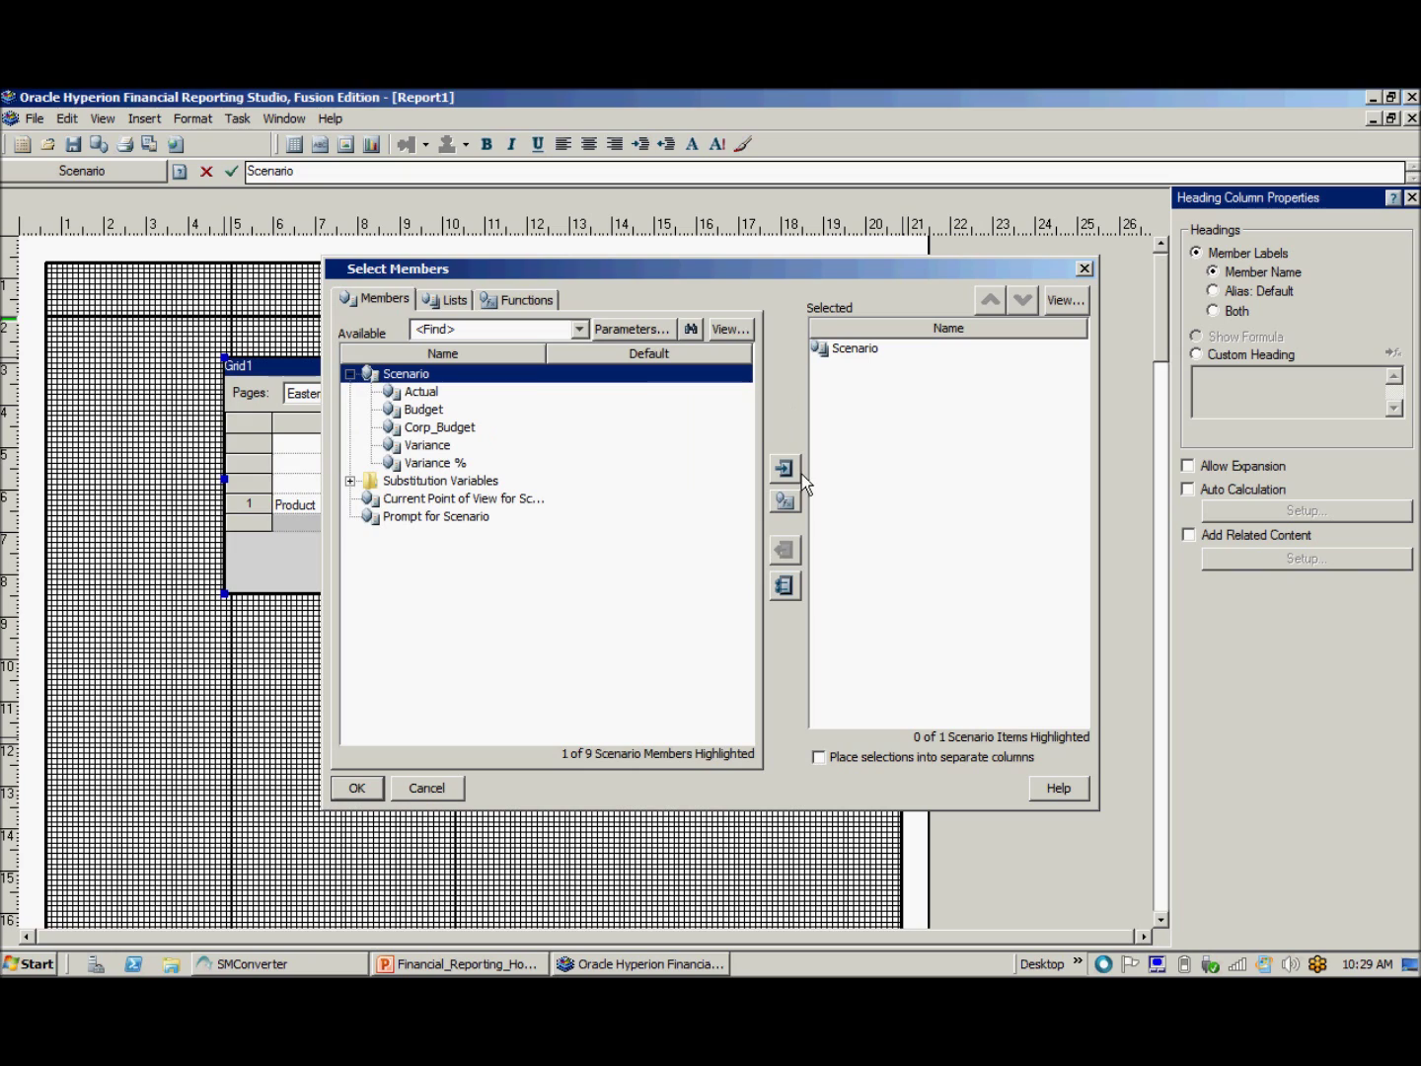
{"action": "left_click", "coordinate": [852, 353]}
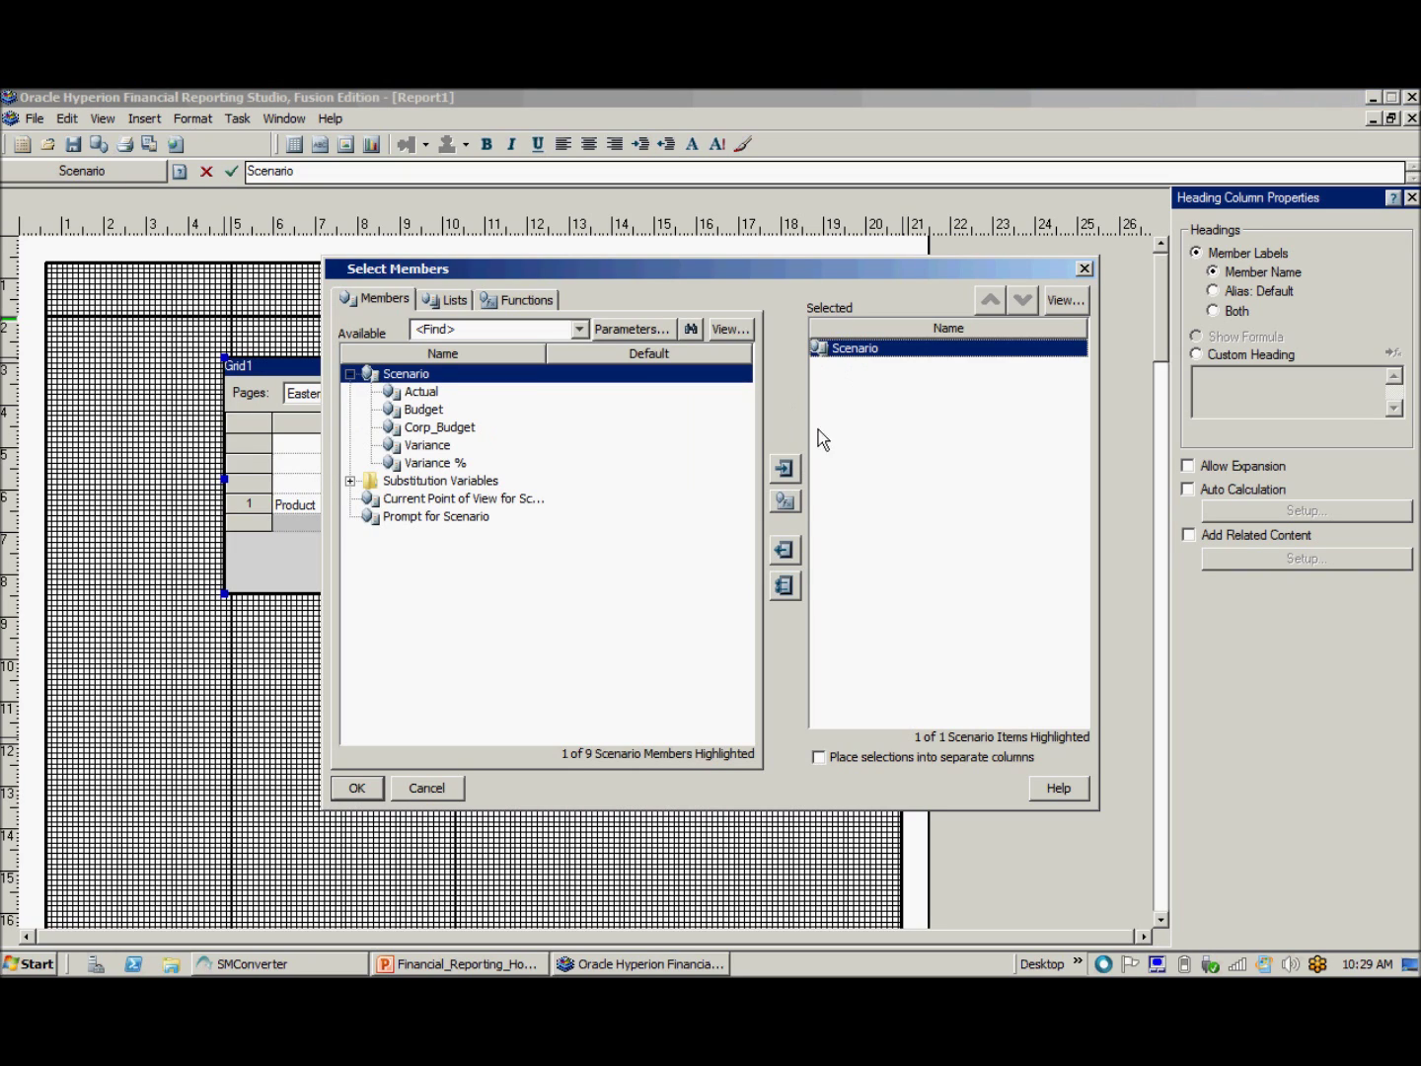
{"action": "left_click", "coordinate": [798, 577]}
{"action": "left_click", "coordinate": [425, 393]}
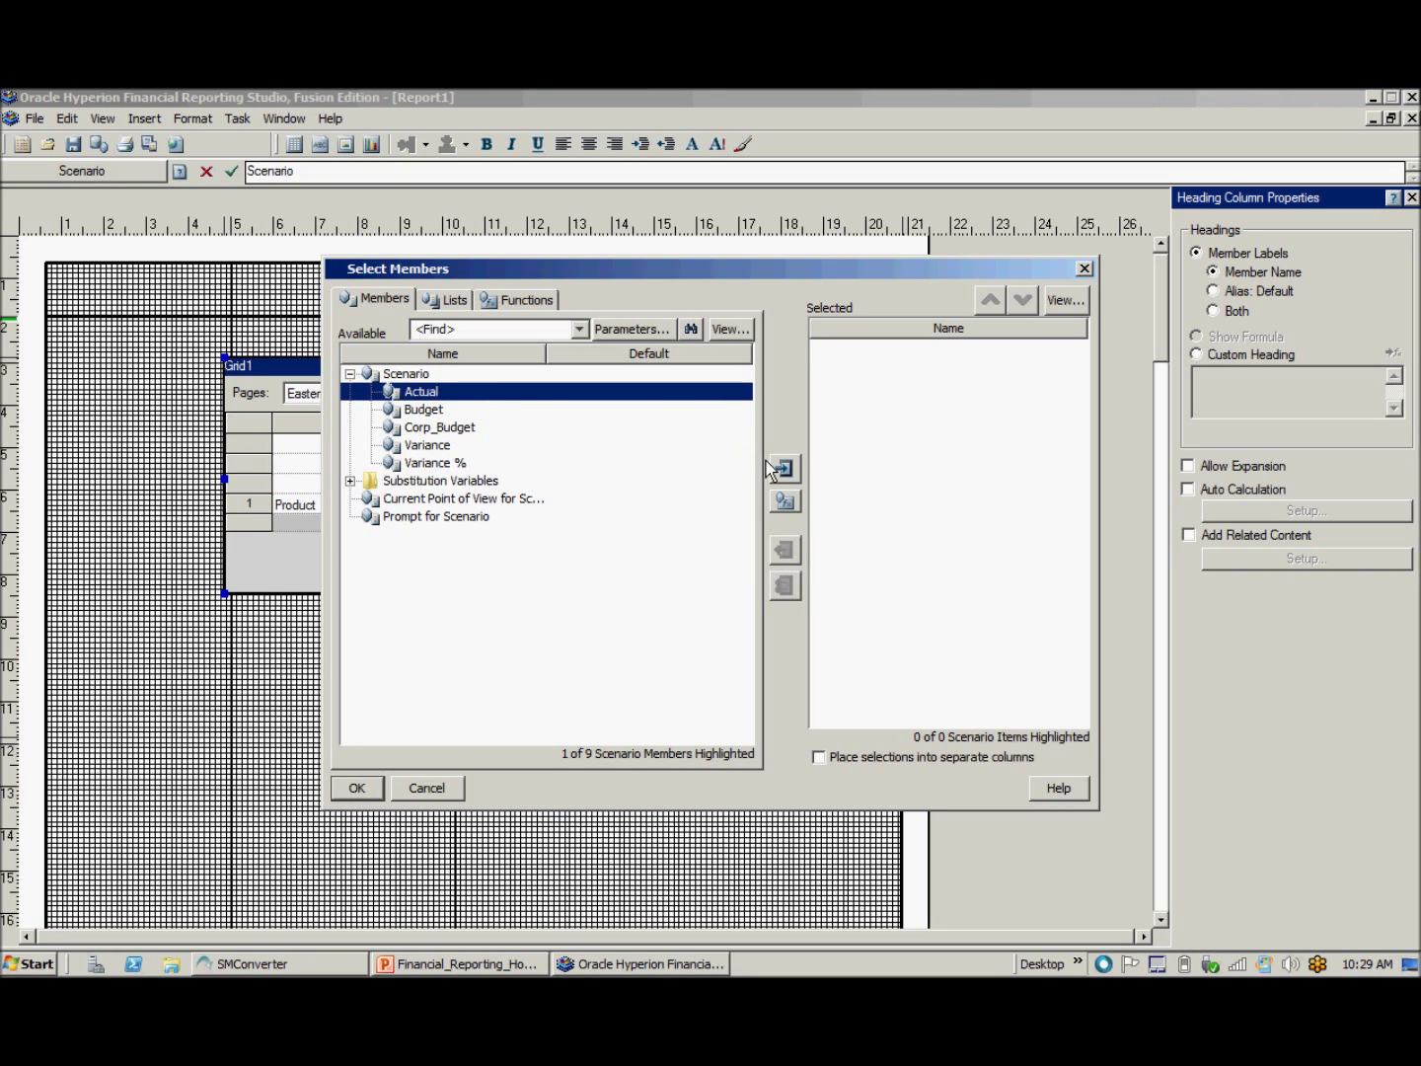
{"action": "left_click", "coordinate": [431, 411], "text": "ctrl"}
{"action": "left_click", "coordinate": [444, 451], "text": "shift"}
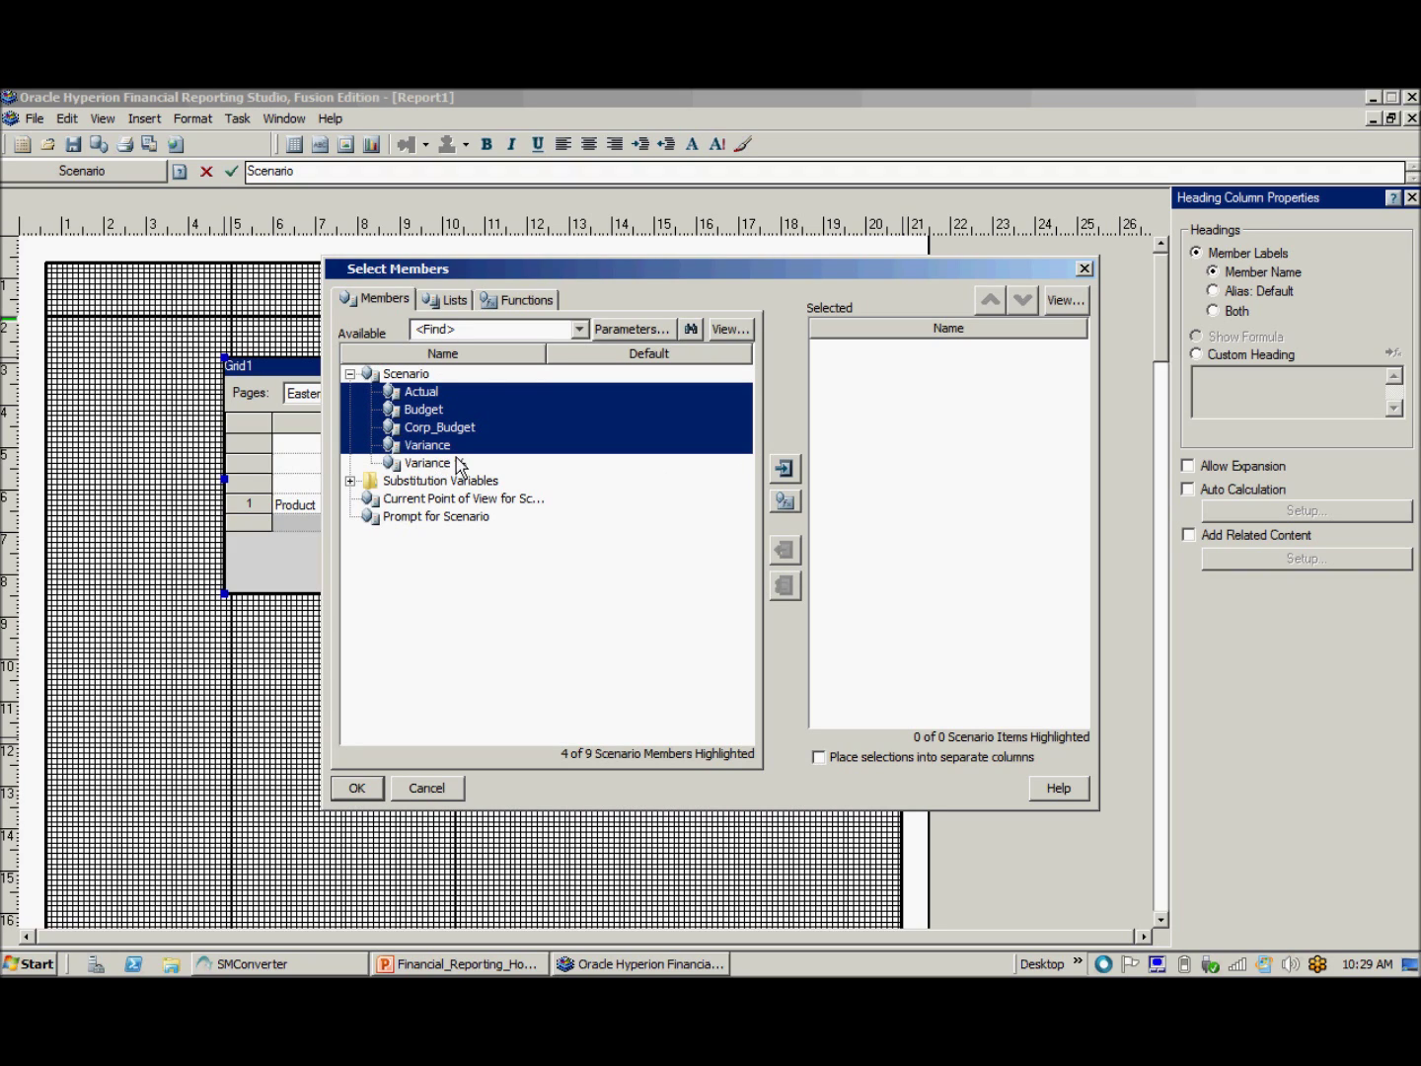
{"action": "left_click", "coordinate": [432, 427], "text": "ctrl"}
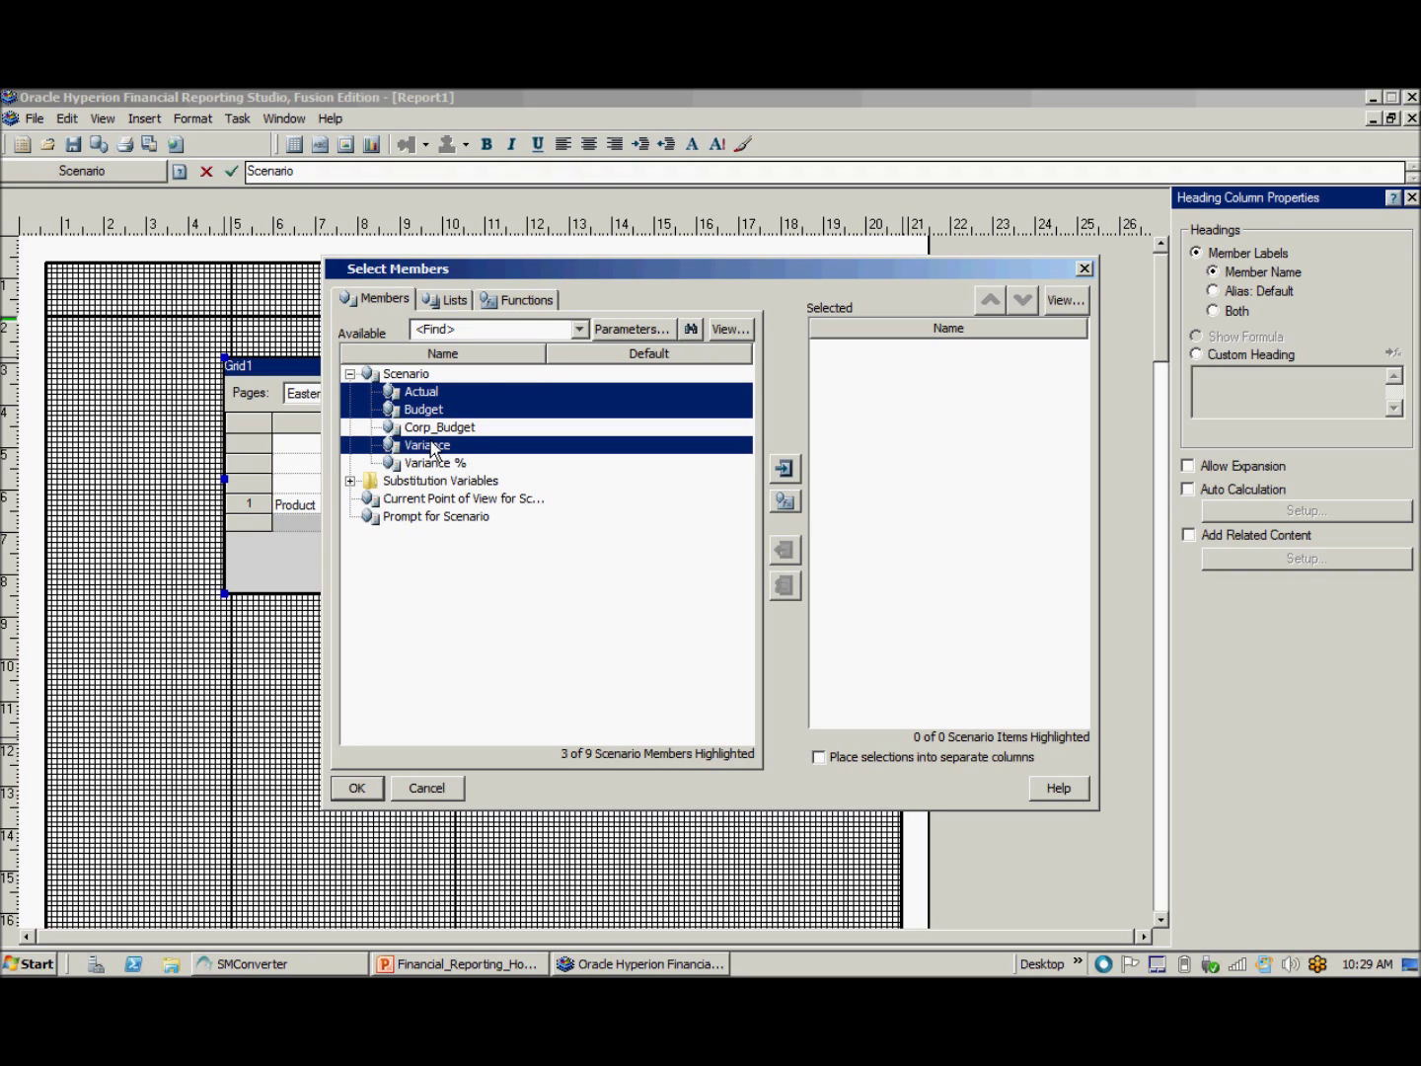
{"action": "left_click", "coordinate": [784, 467]}
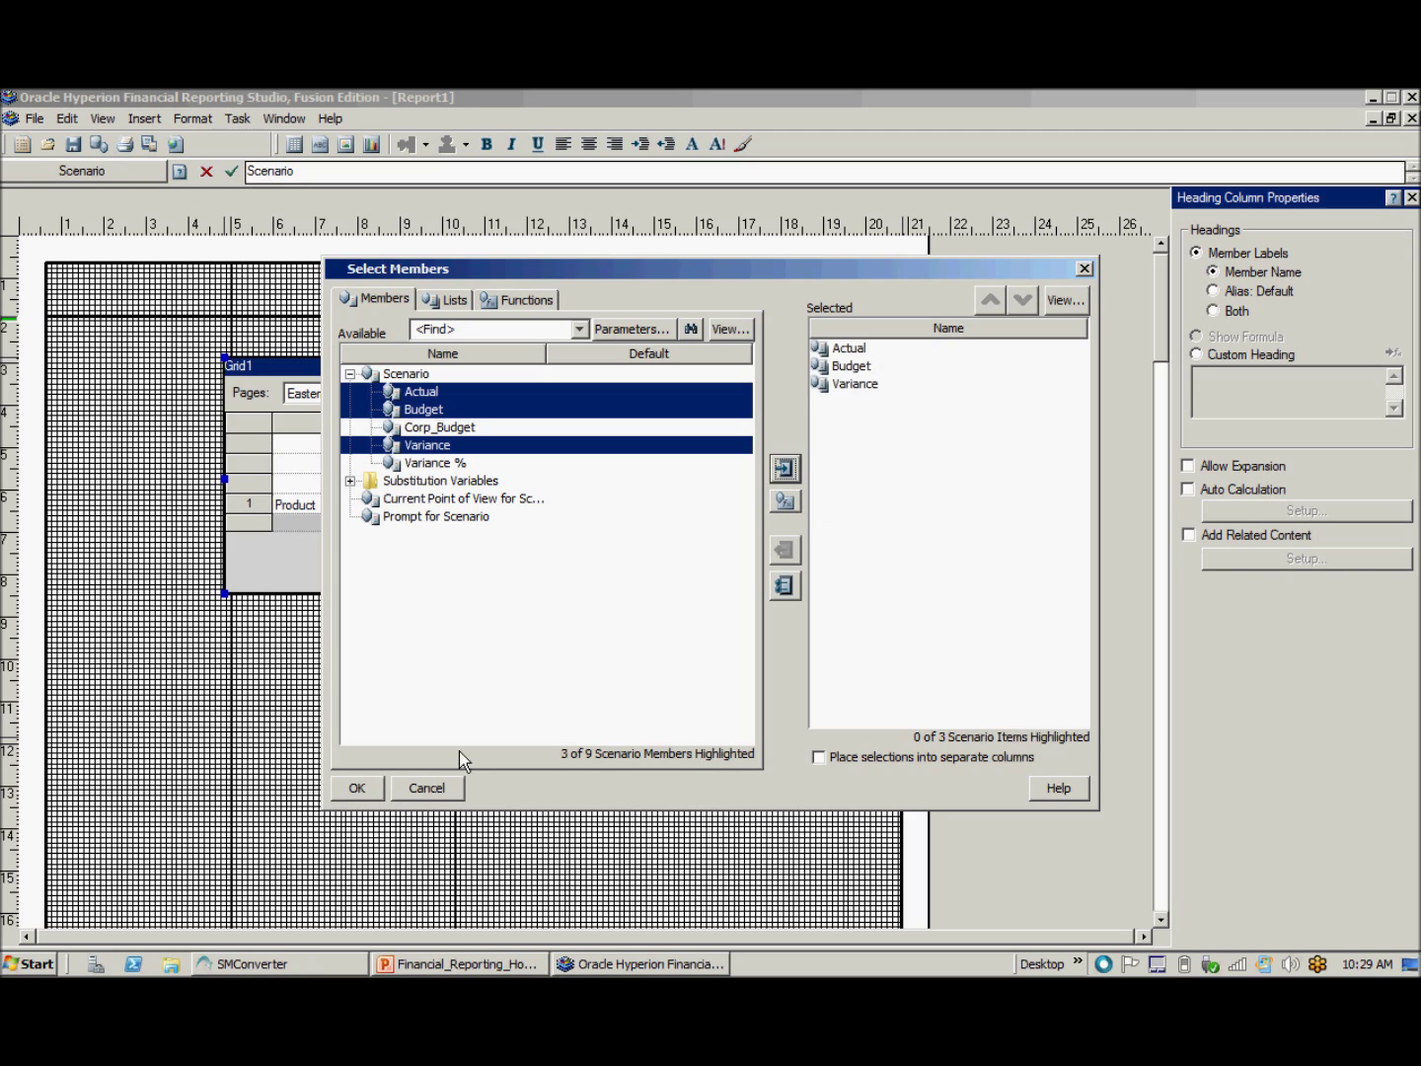
{"action": "left_click", "coordinate": [372, 798]}
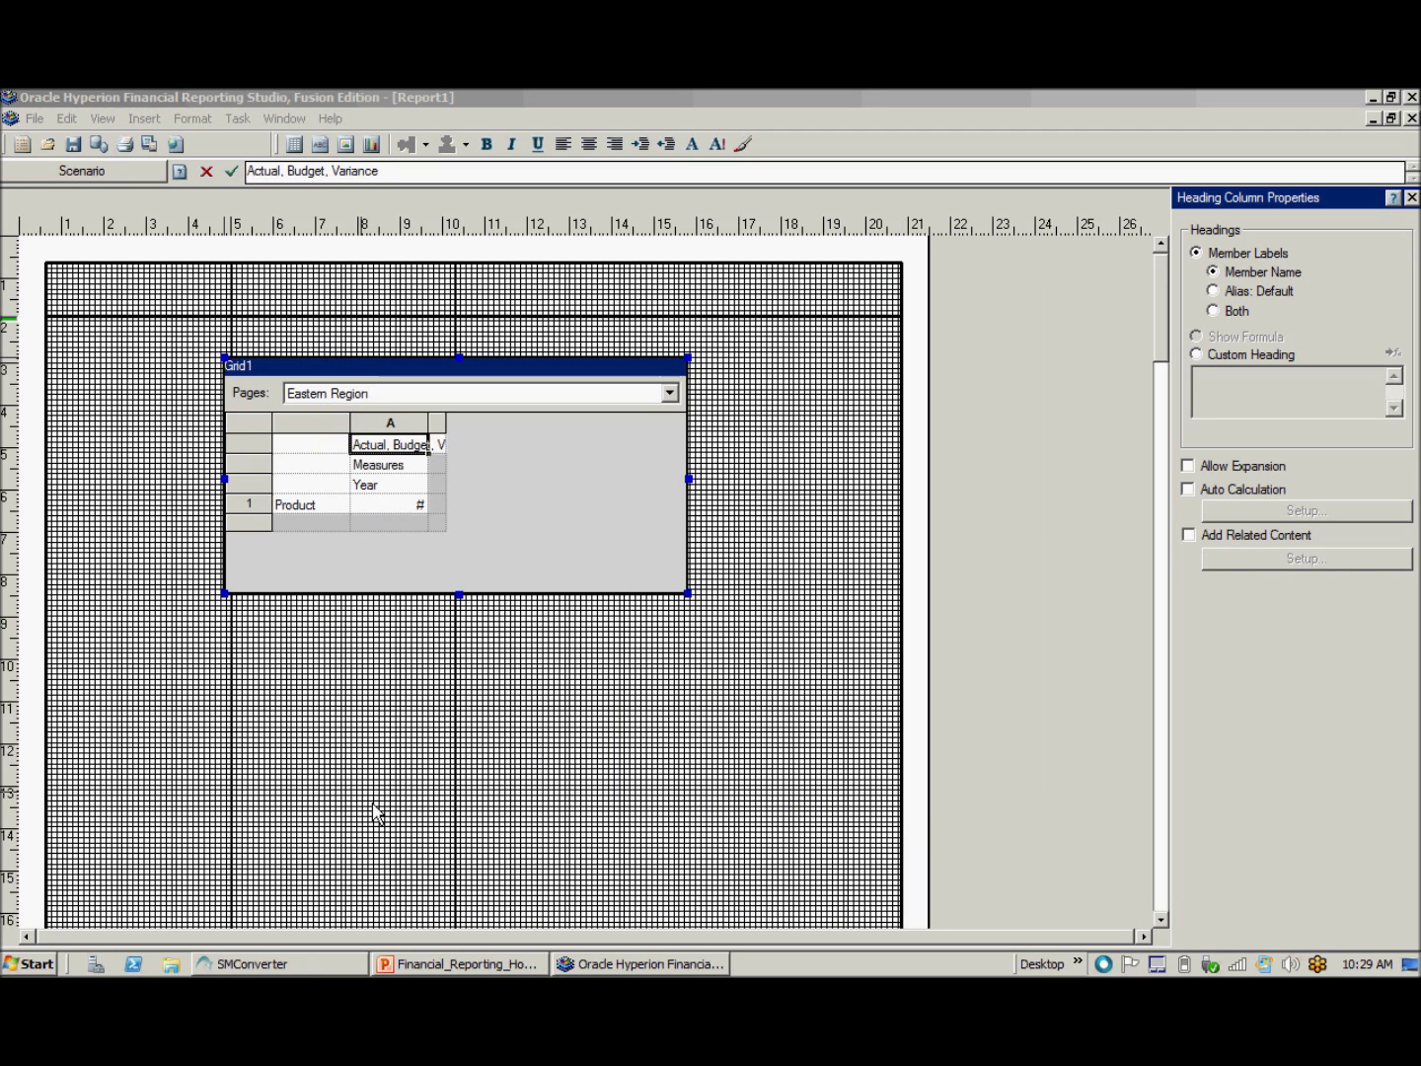
Step: Replace the Measures column member with Sales only
{"action": "double_click", "coordinate": [385, 473]}
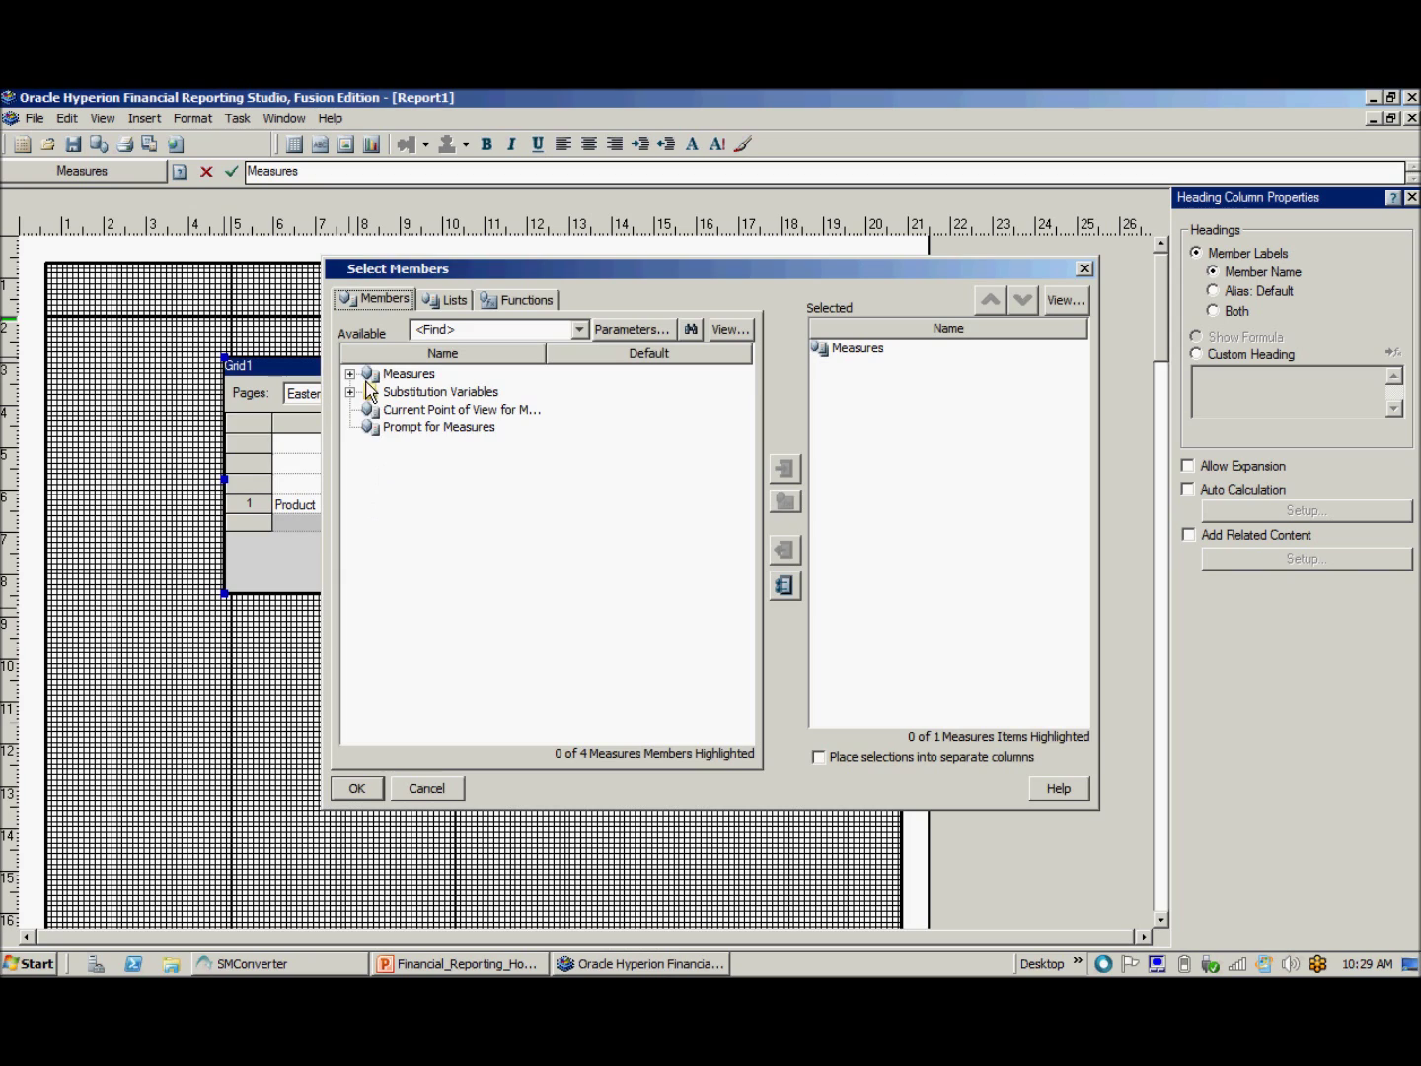
{"action": "double_click", "coordinate": [366, 379]}
{"action": "left_click", "coordinate": [378, 397]}
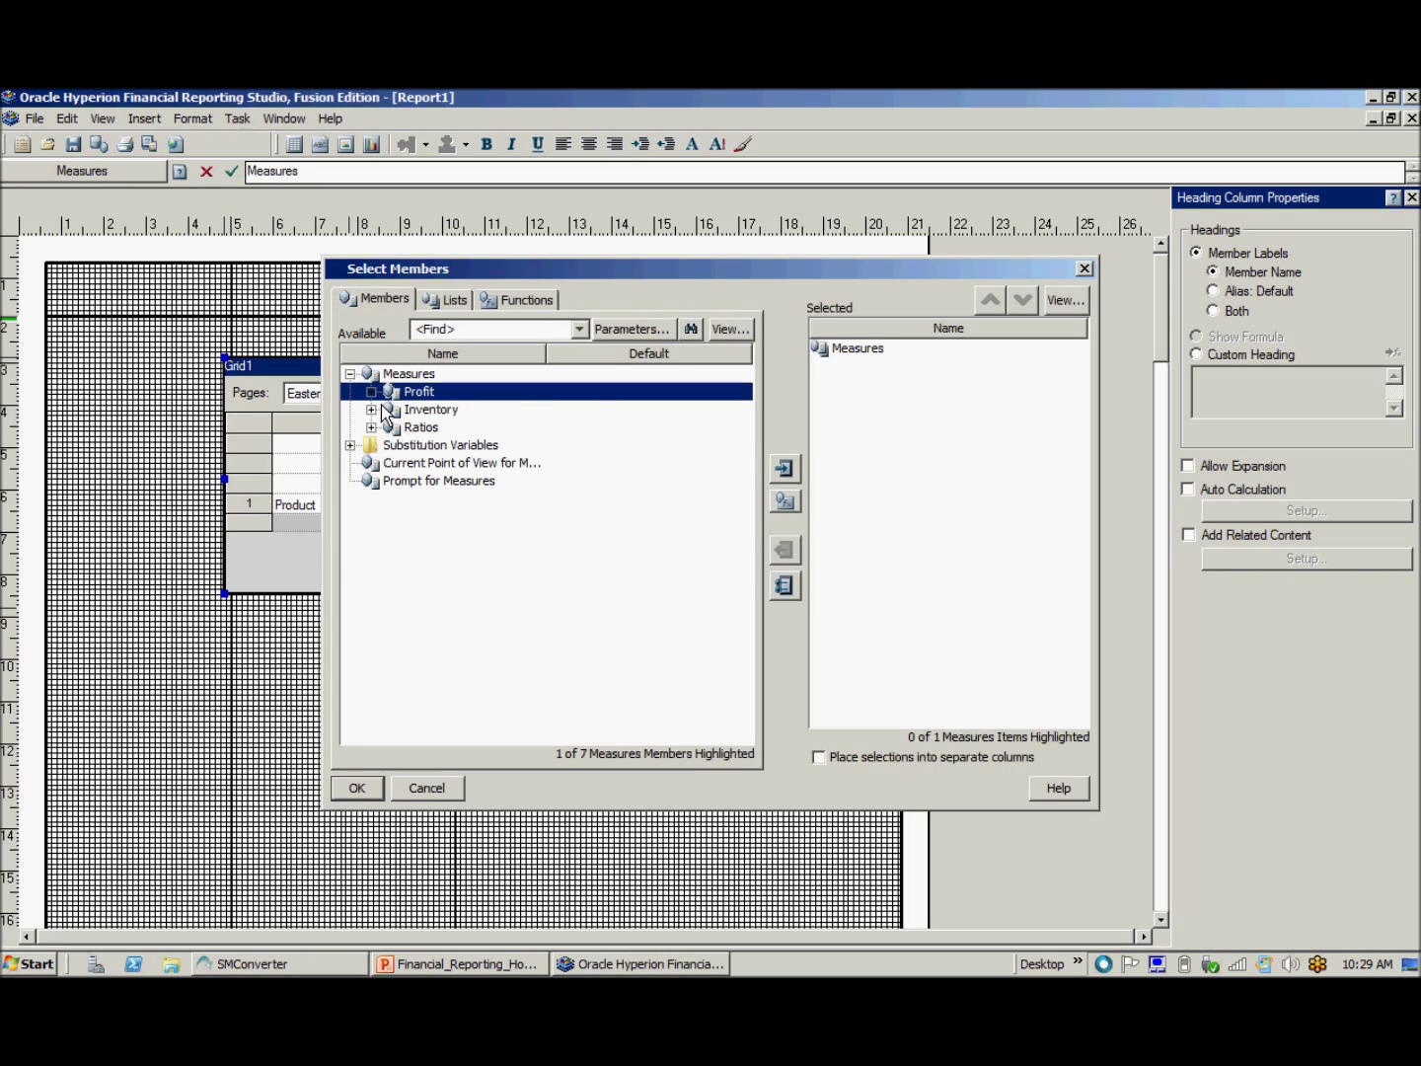
{"action": "double_click", "coordinate": [382, 399]}
{"action": "double_click", "coordinate": [407, 413]}
{"action": "left_click", "coordinate": [472, 434]}
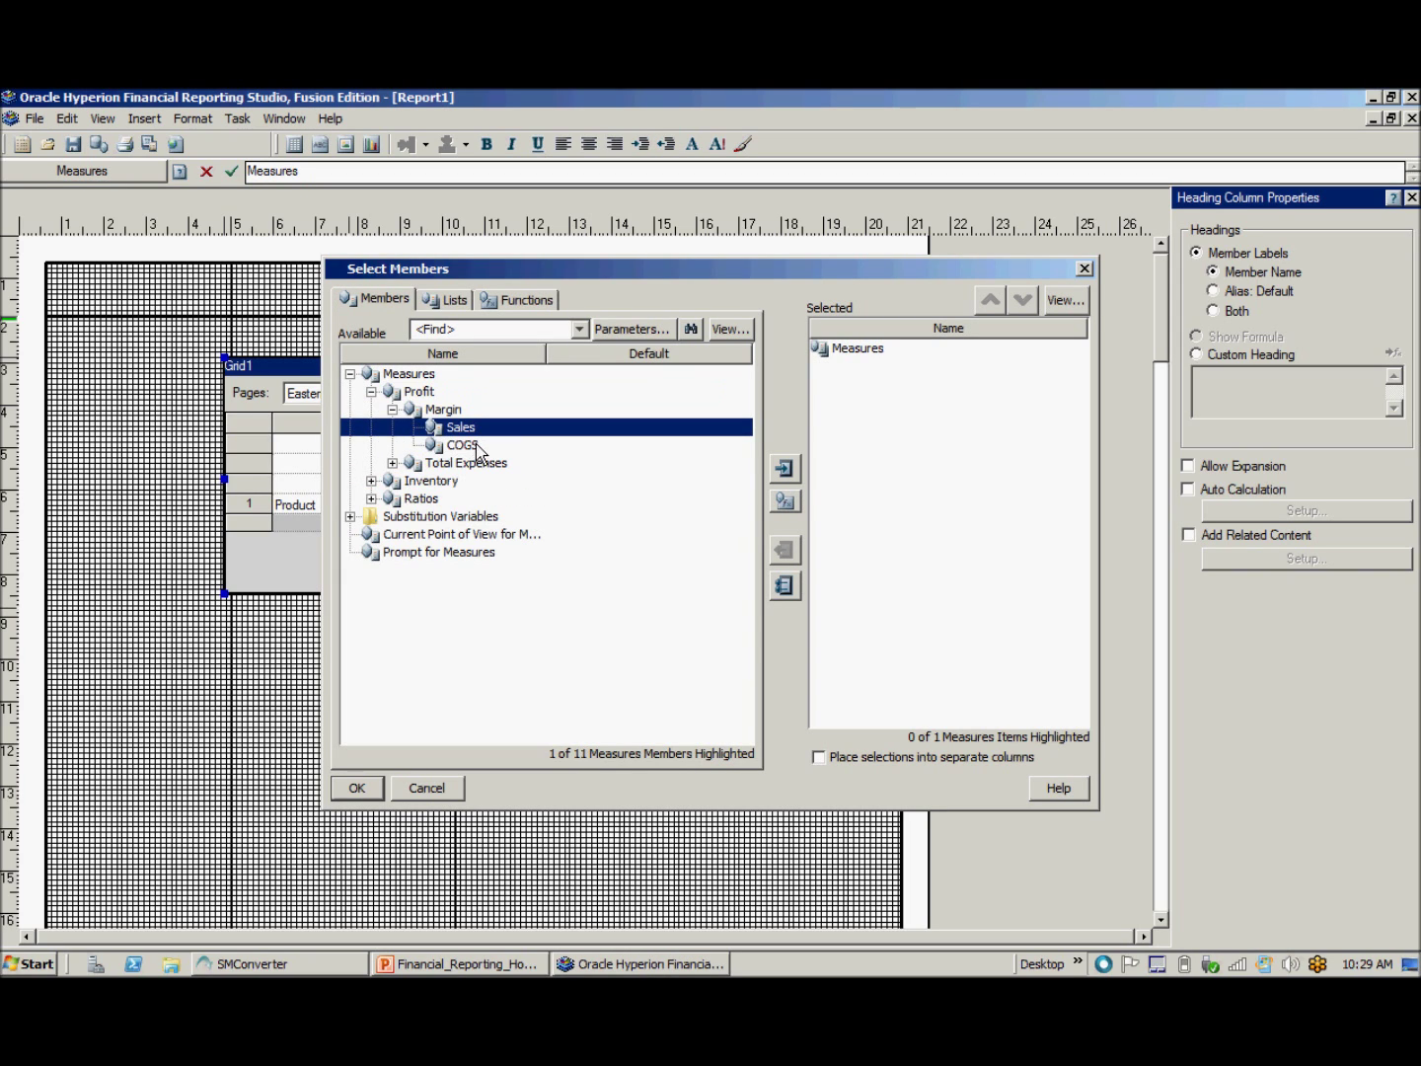
{"action": "left_click", "coordinate": [785, 468]}
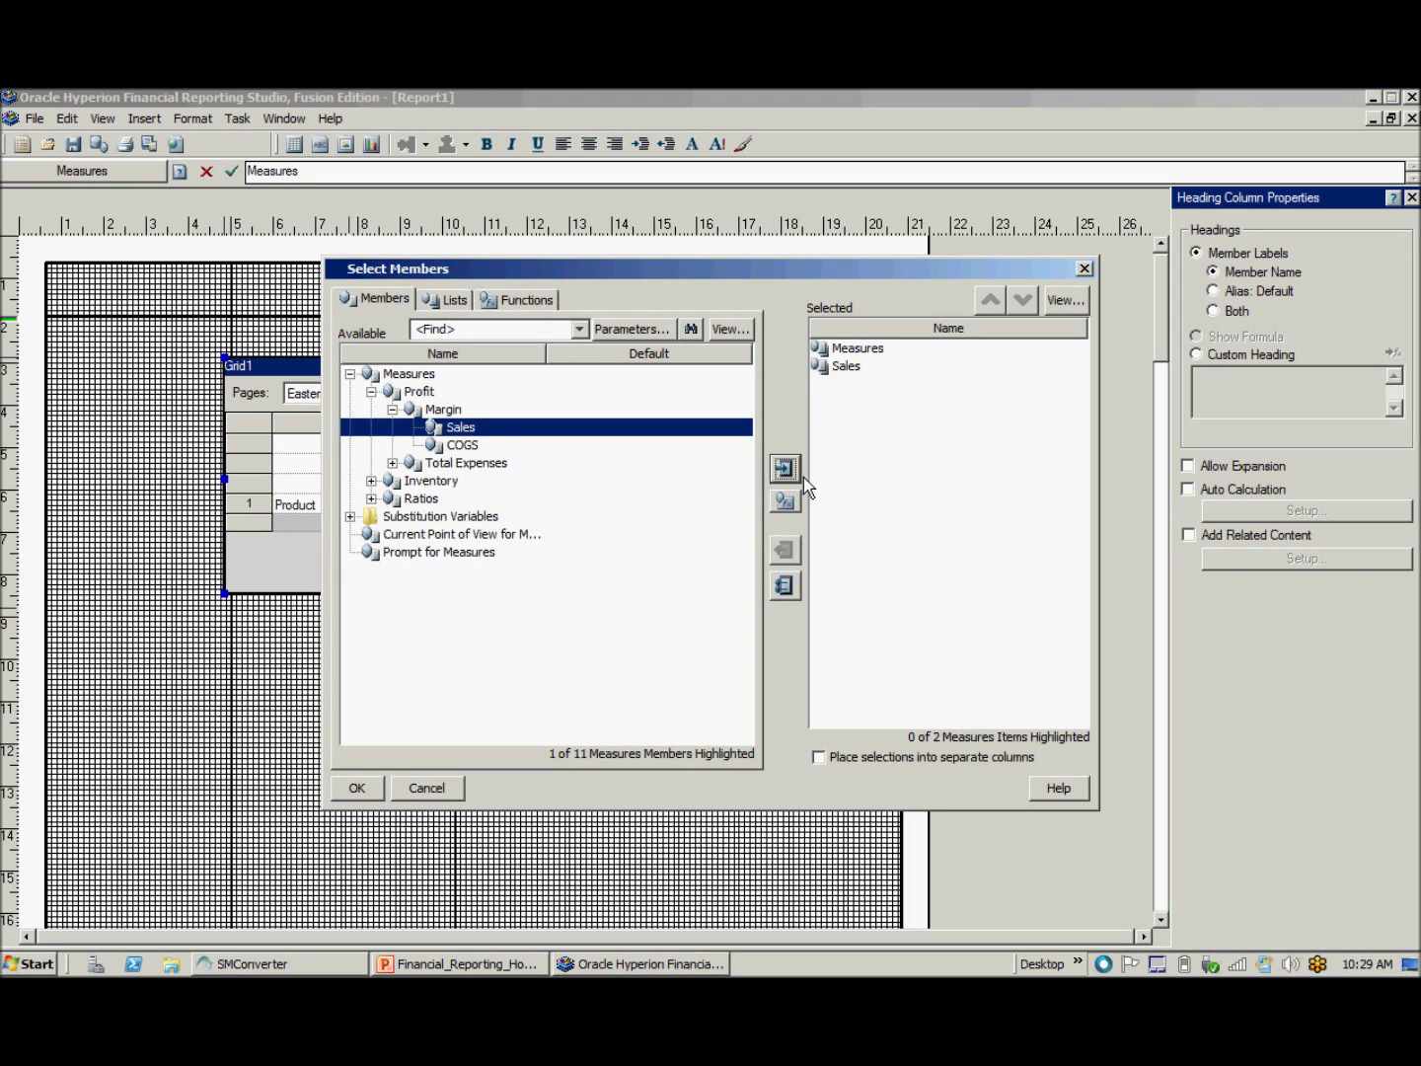
{"action": "left_click", "coordinate": [863, 351]}
{"action": "left_click", "coordinate": [785, 550]}
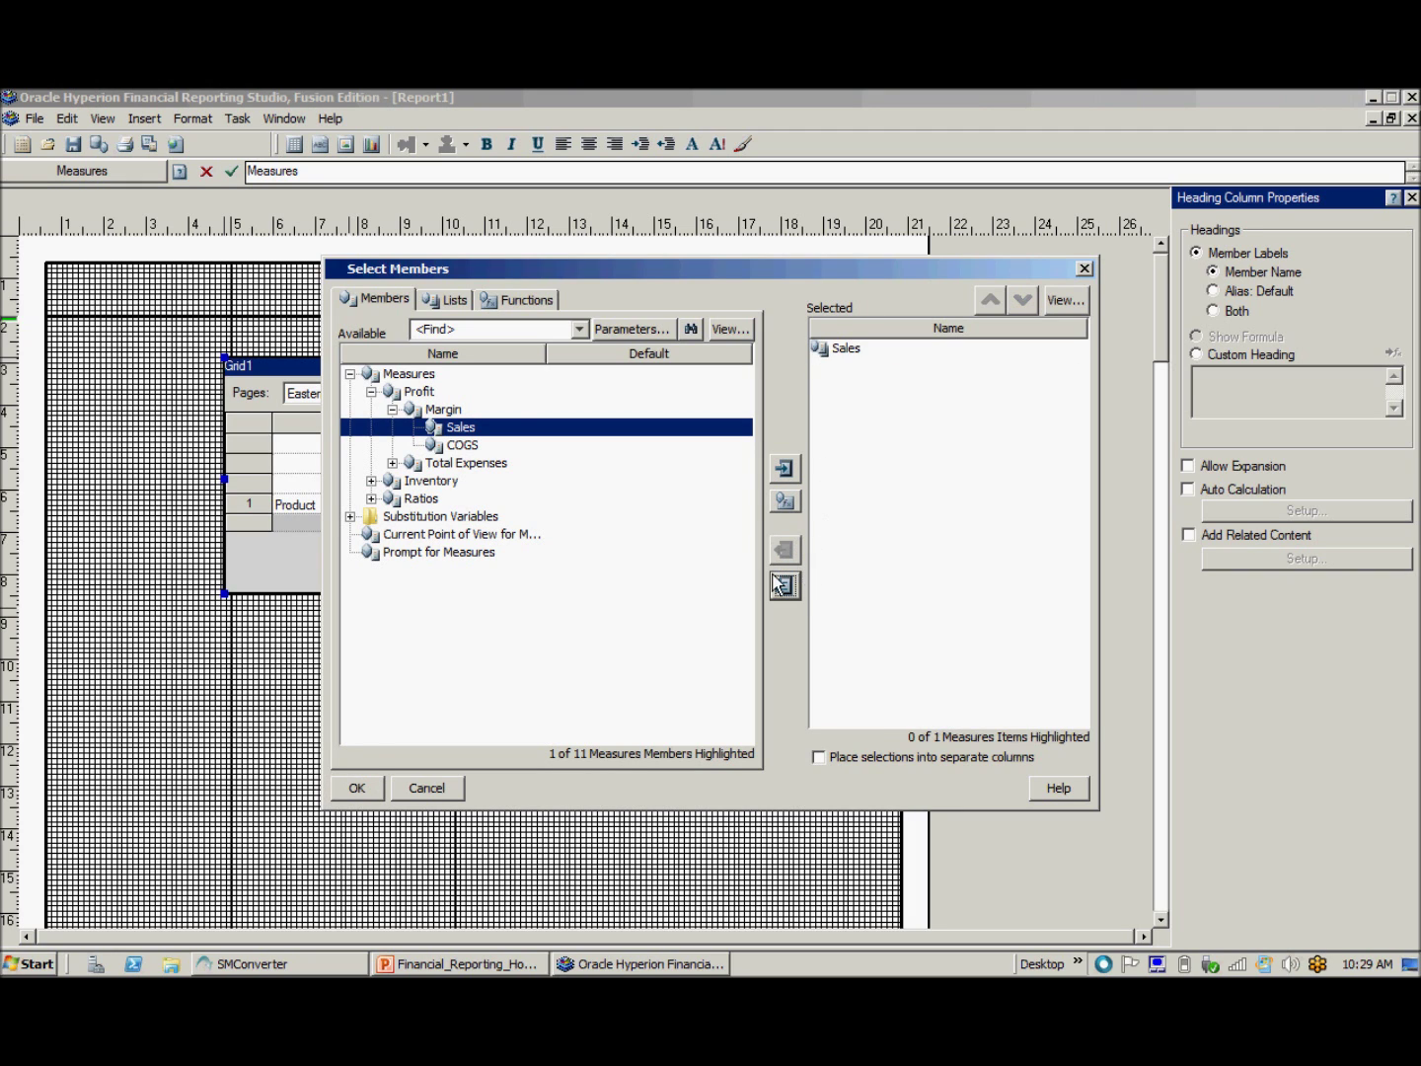
{"action": "left_click", "coordinate": [357, 788]}
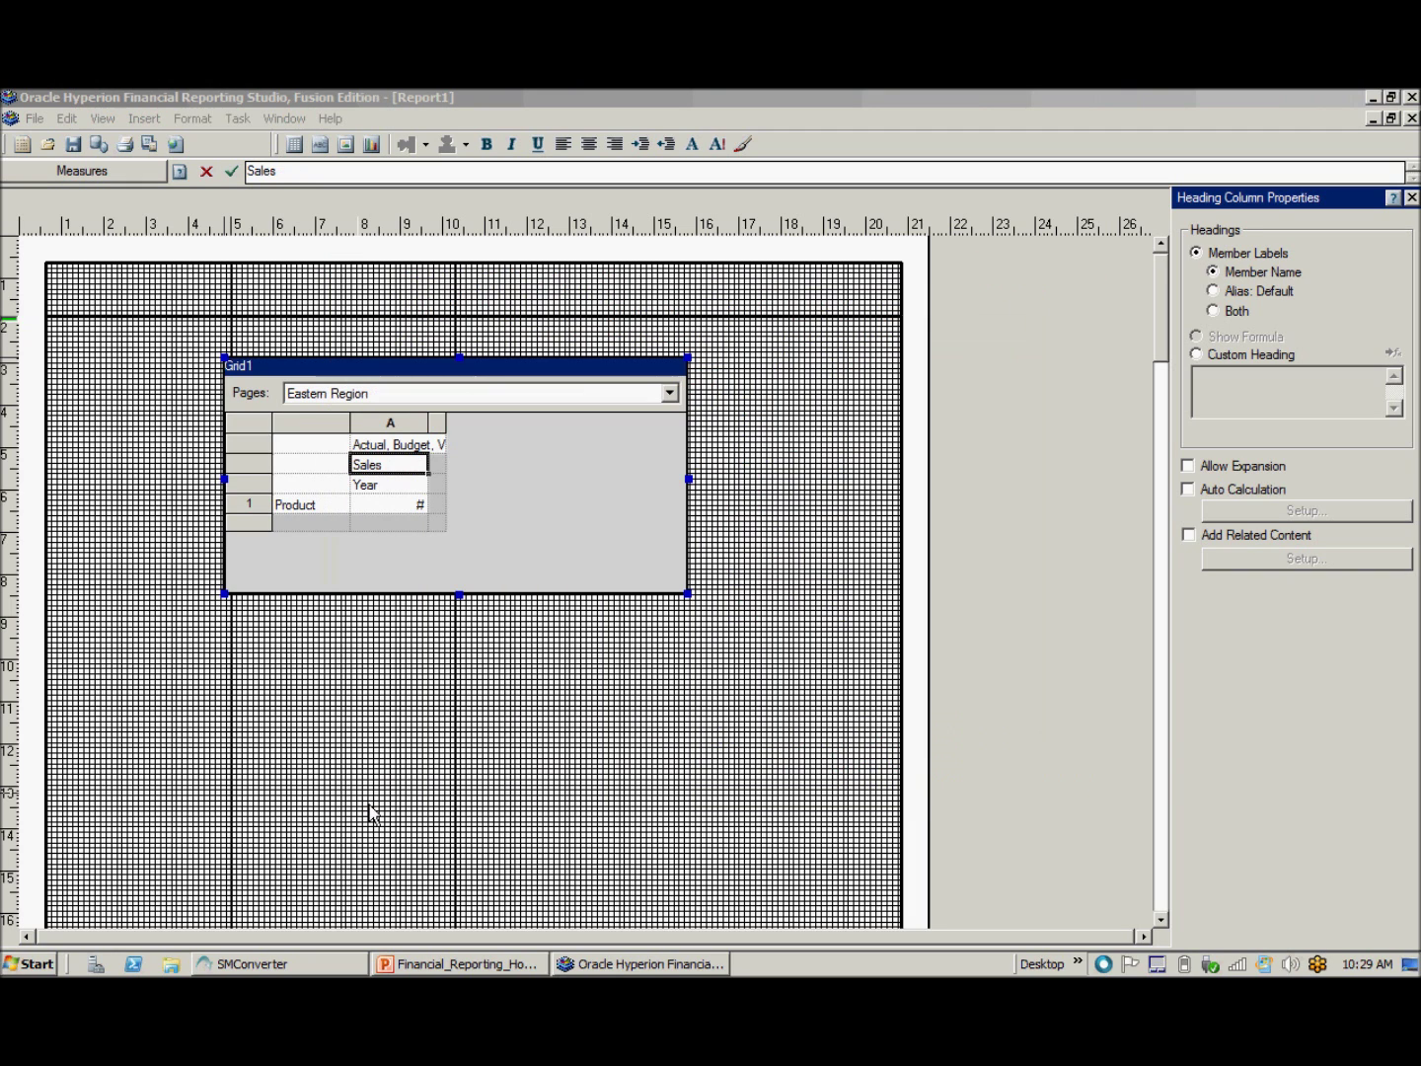
Step: Replace the Year column member with Jan only
{"action": "double_click", "coordinate": [395, 492]}
{"action": "left_click", "coordinate": [355, 380]}
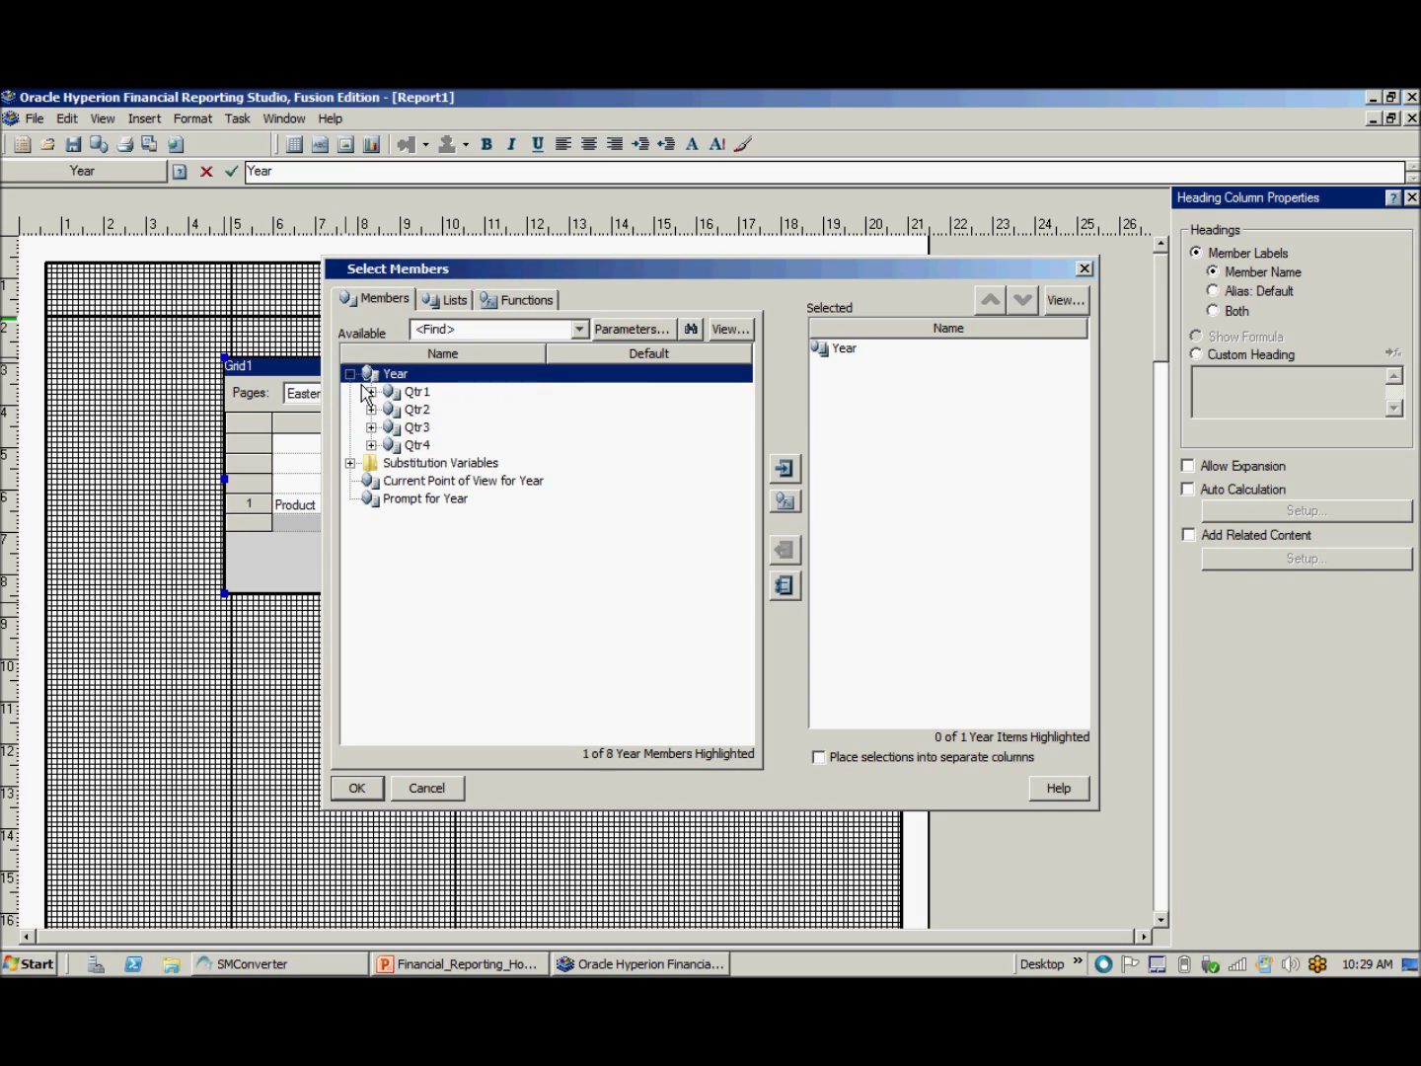
{"action": "left_click", "coordinate": [372, 392]}
{"action": "left_click", "coordinate": [435, 410]}
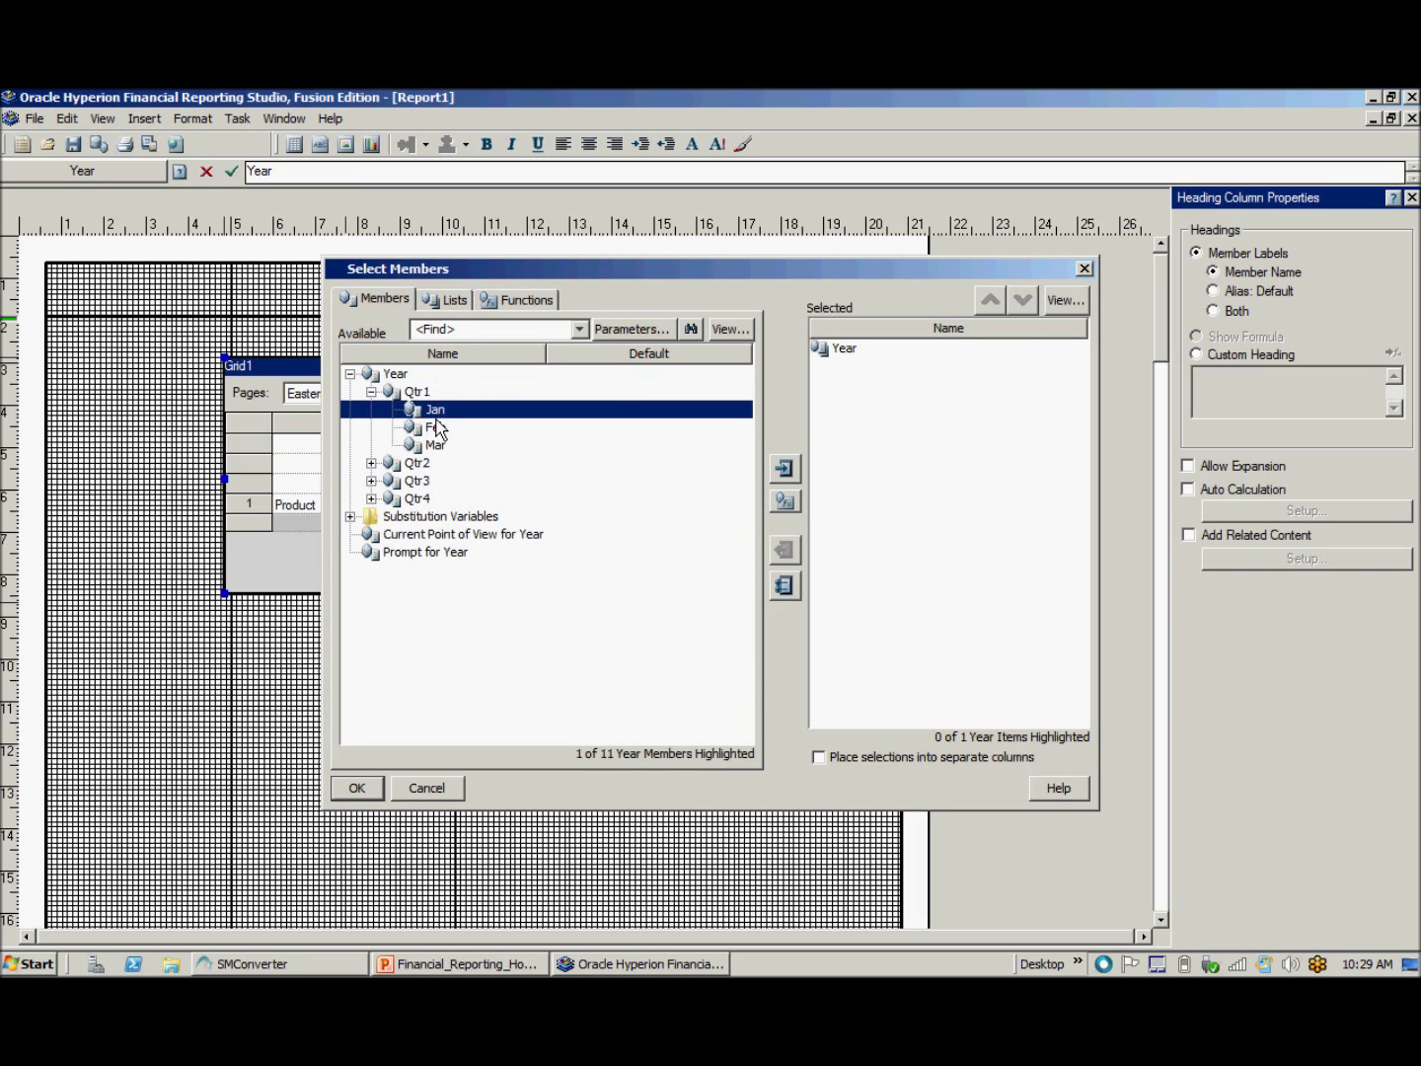
{"action": "left_click", "coordinate": [785, 469]}
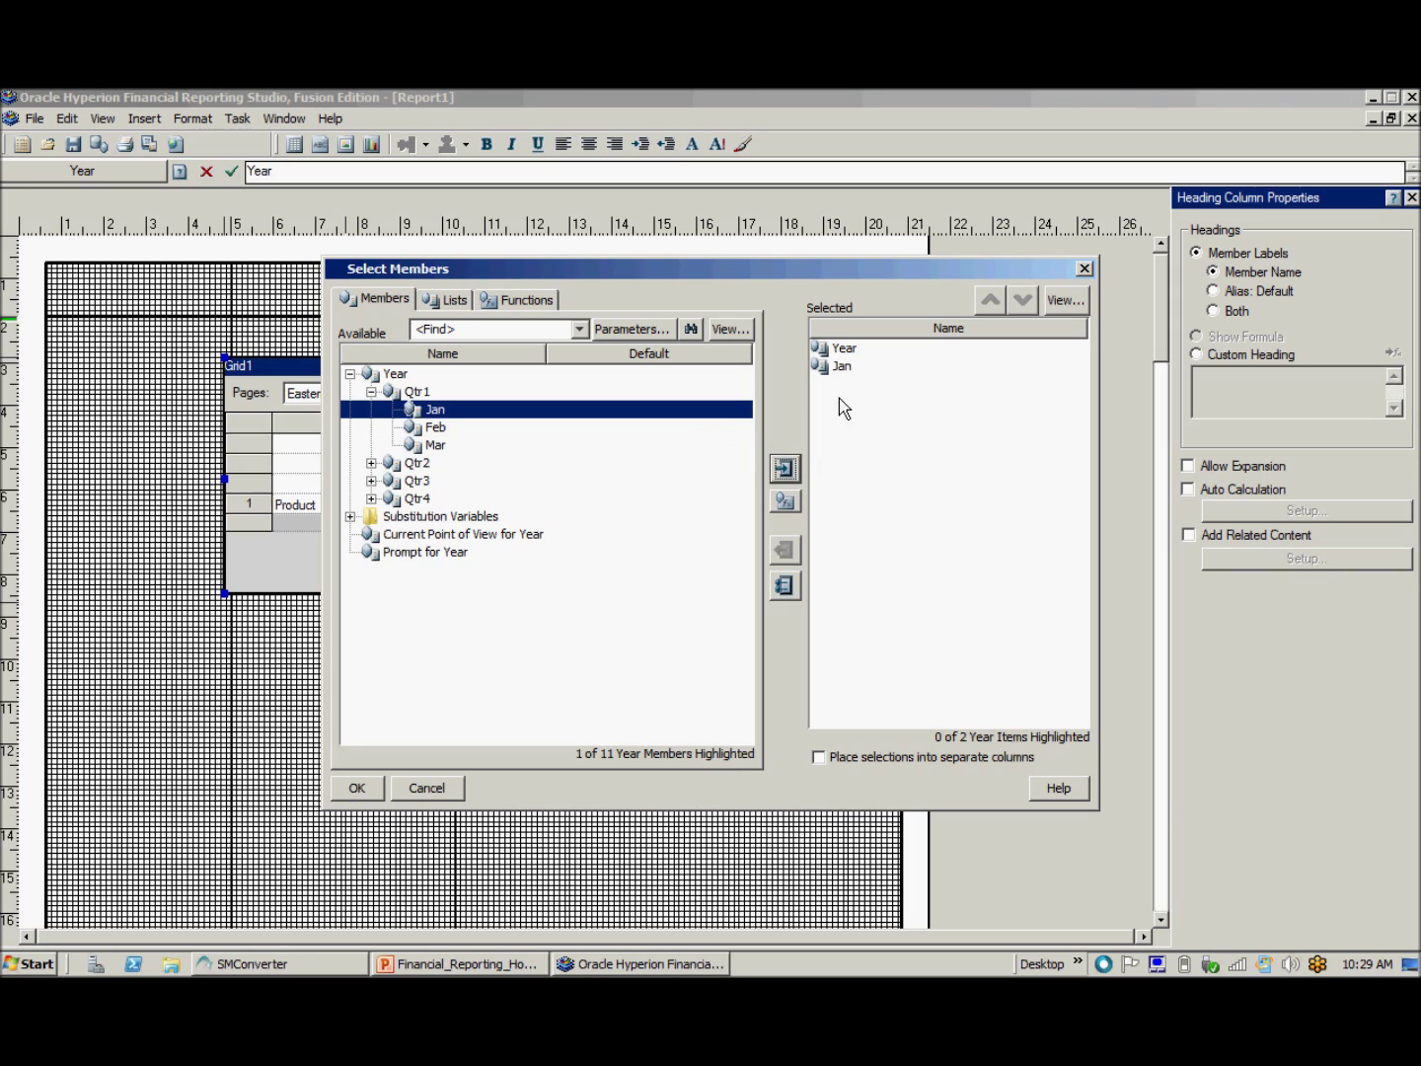
{"action": "left_click", "coordinate": [847, 350]}
{"action": "left_click", "coordinate": [787, 552]}
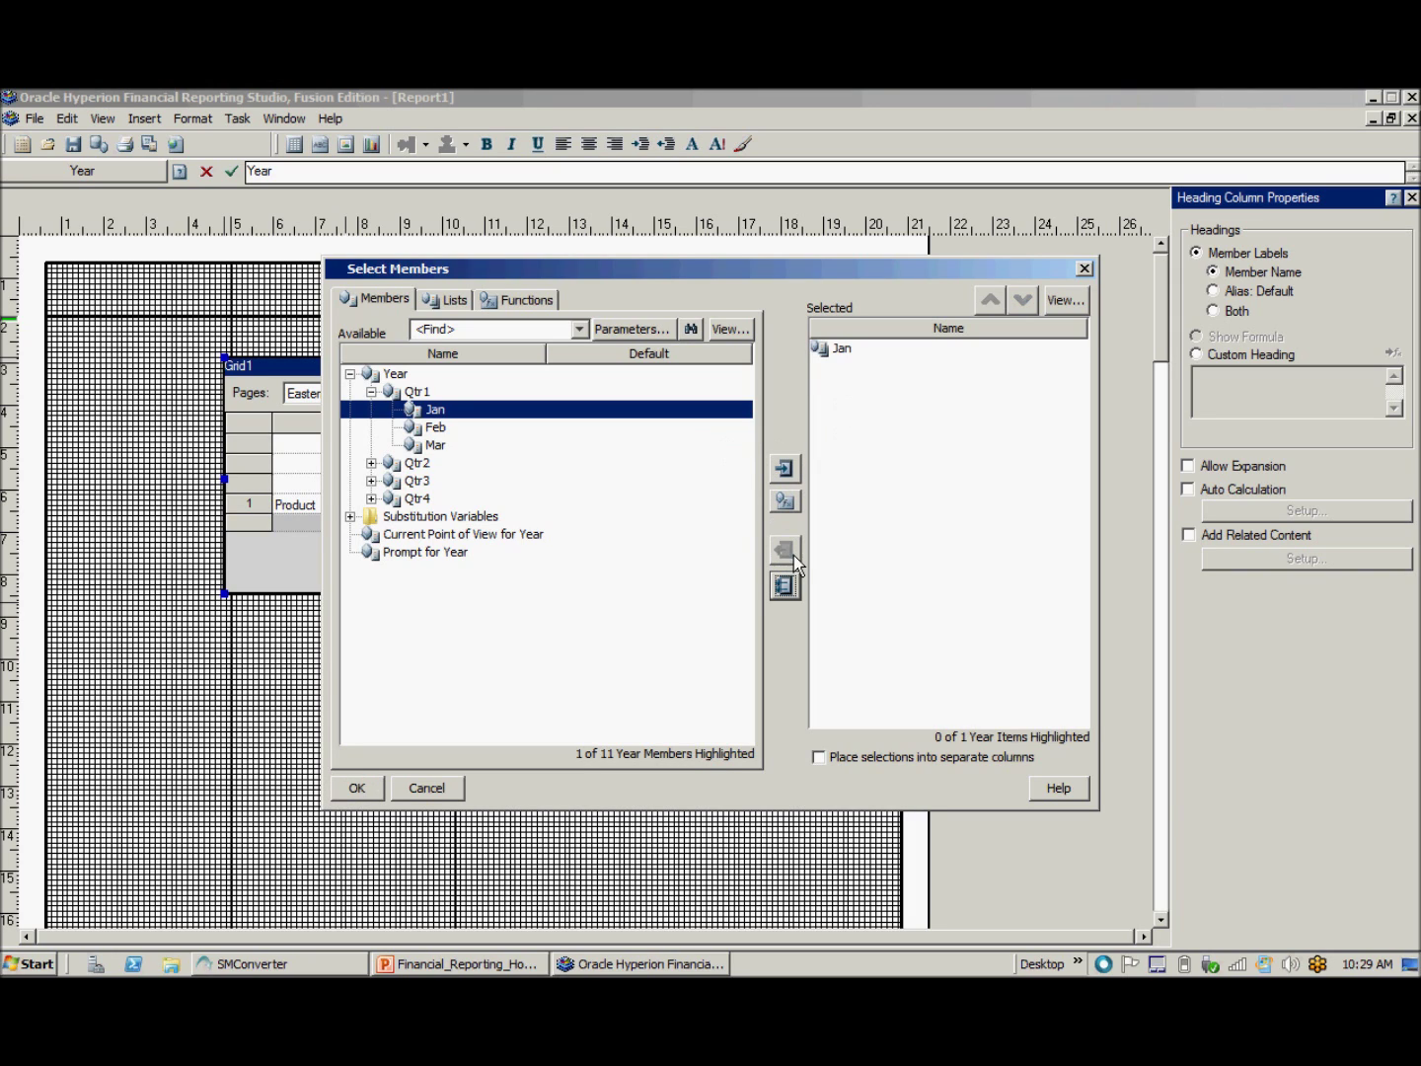
{"action": "left_click", "coordinate": [365, 794]}
Step: Set the Product rows to 100, 100-10, 100-20 and 100-30, each on its own row
{"action": "double_click", "coordinate": [309, 515]}
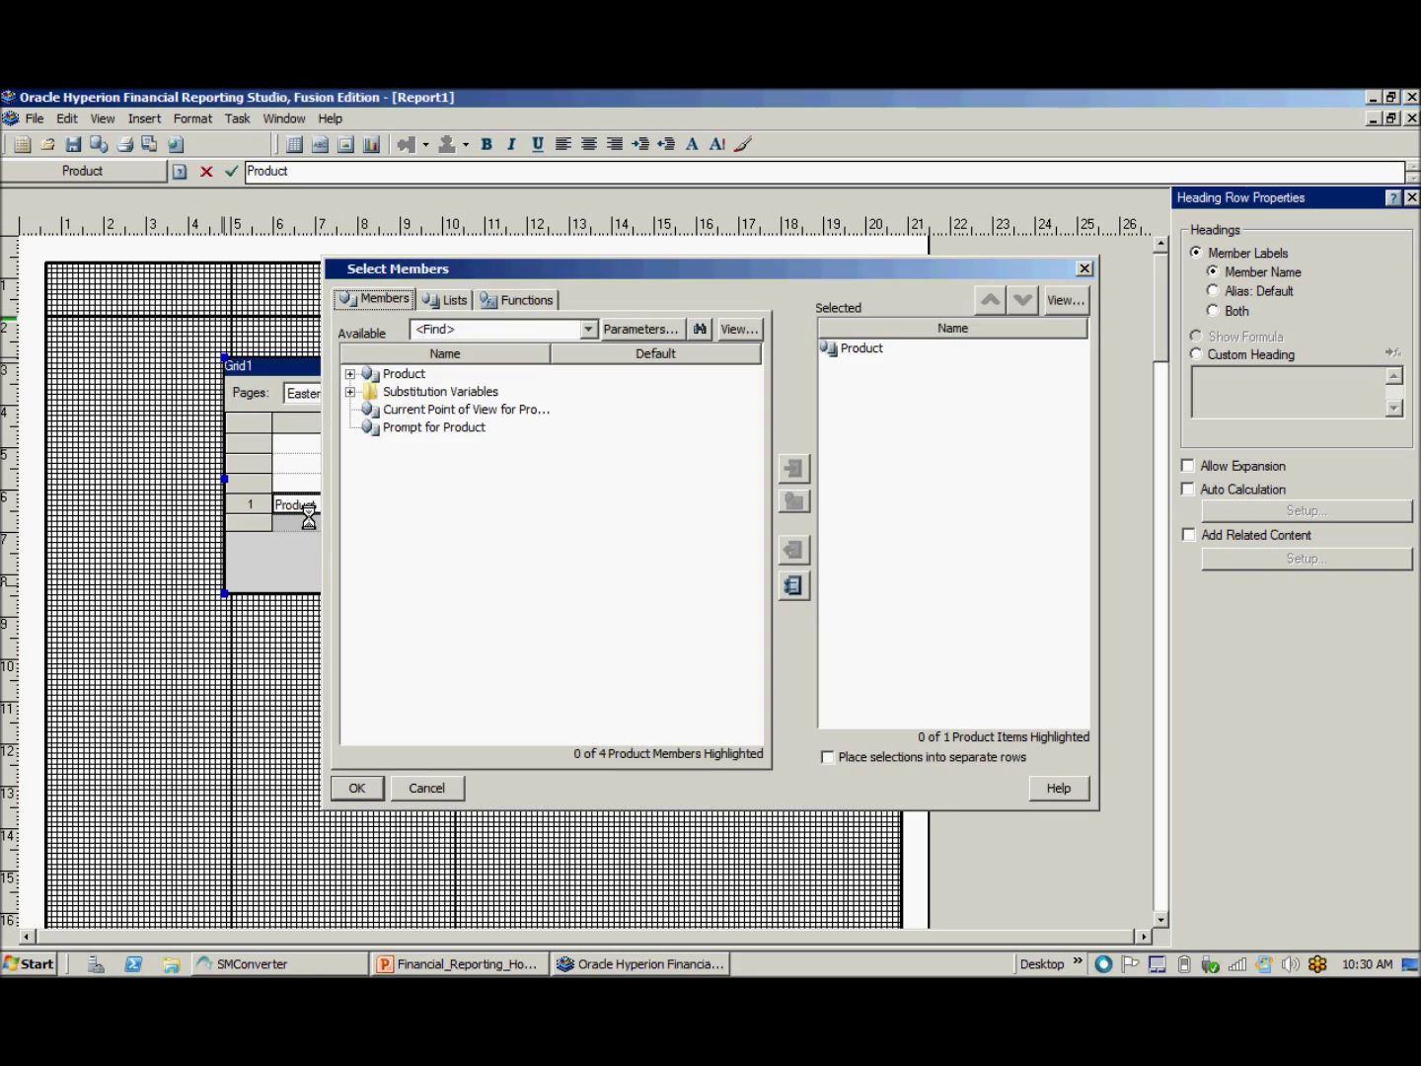
{"action": "double_click", "coordinate": [362, 382]}
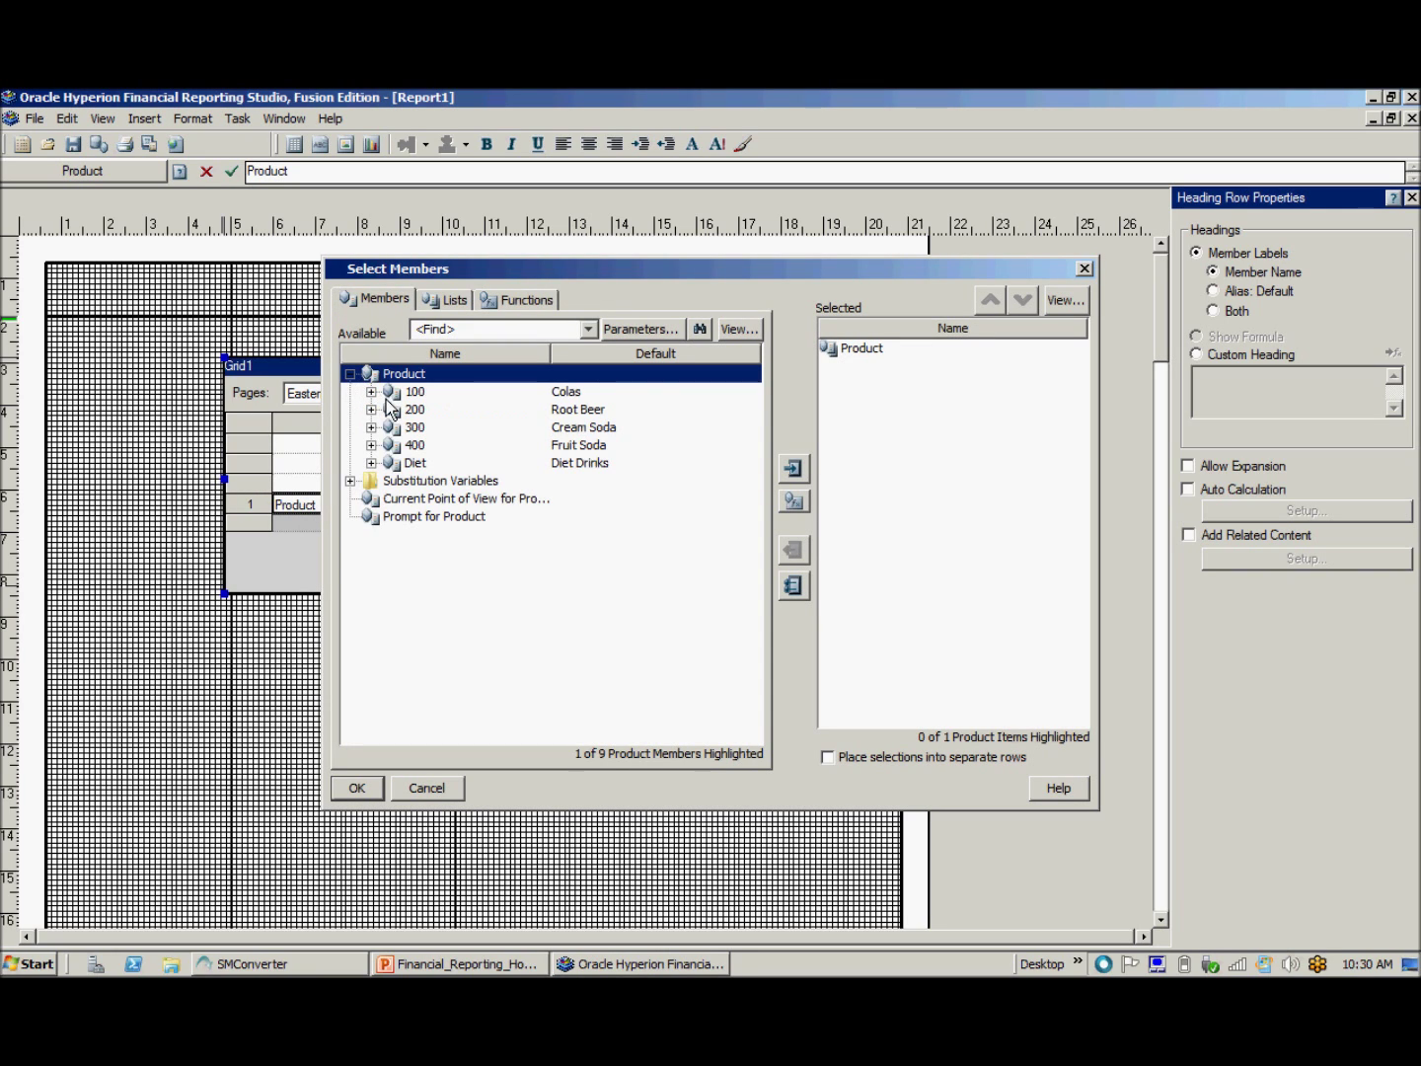
{"action": "left_click", "coordinate": [377, 397]}
{"action": "left_click", "coordinate": [371, 392]}
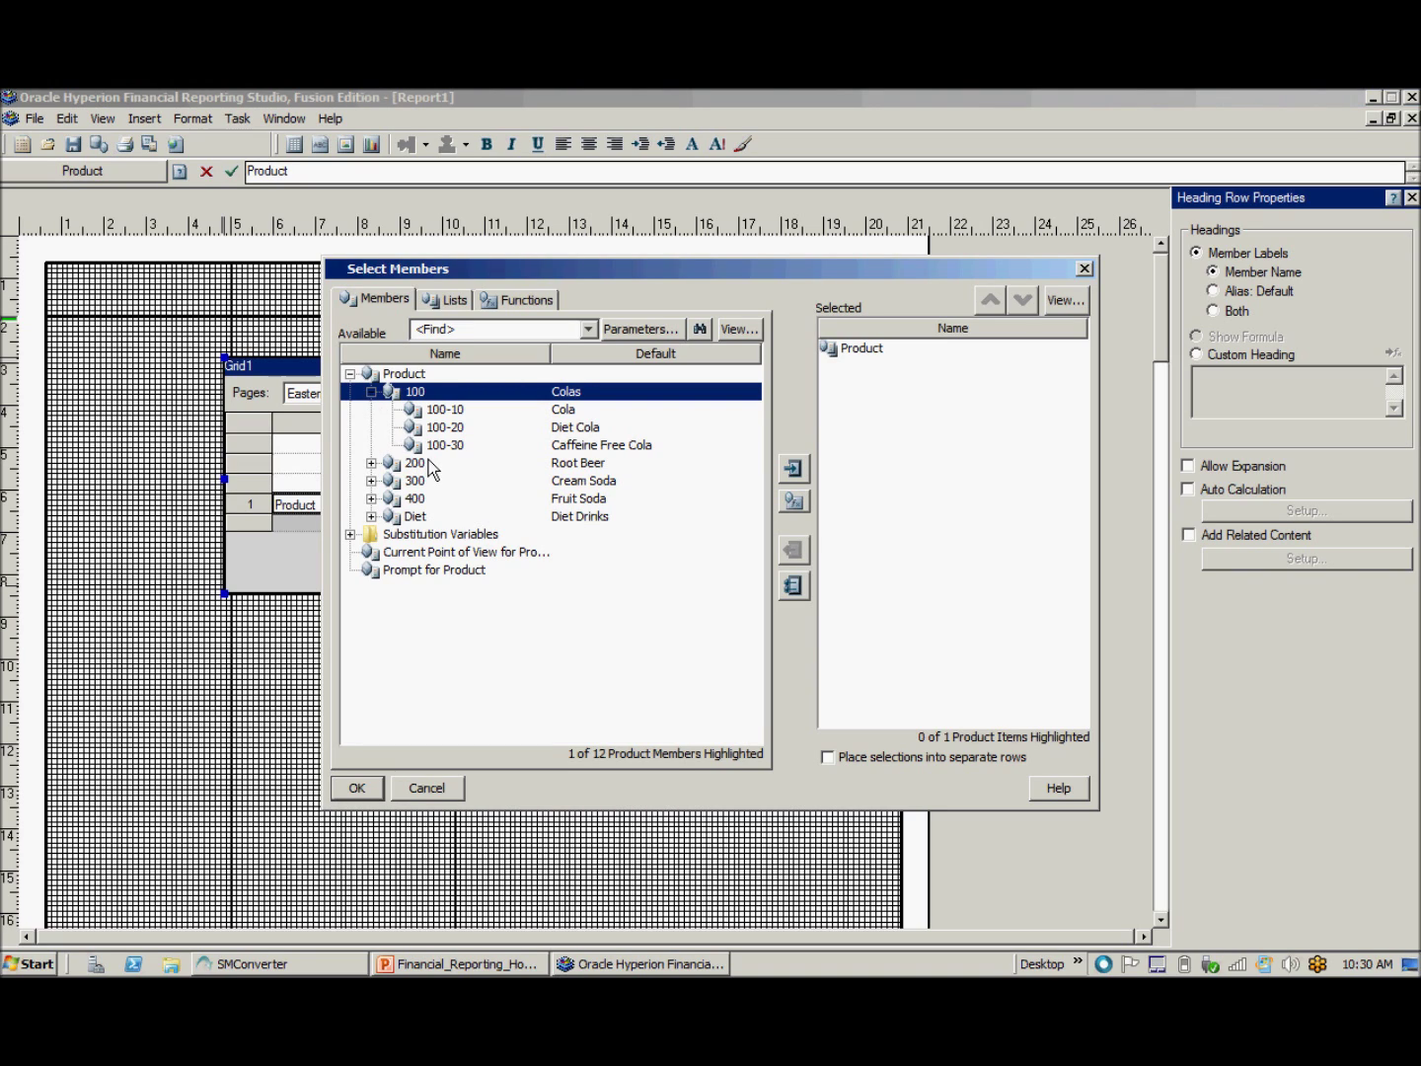
{"action": "key", "text": "shift+Down"}
{"action": "key", "text": "shift+Down"}
{"action": "key", "text": "shift+Down"}
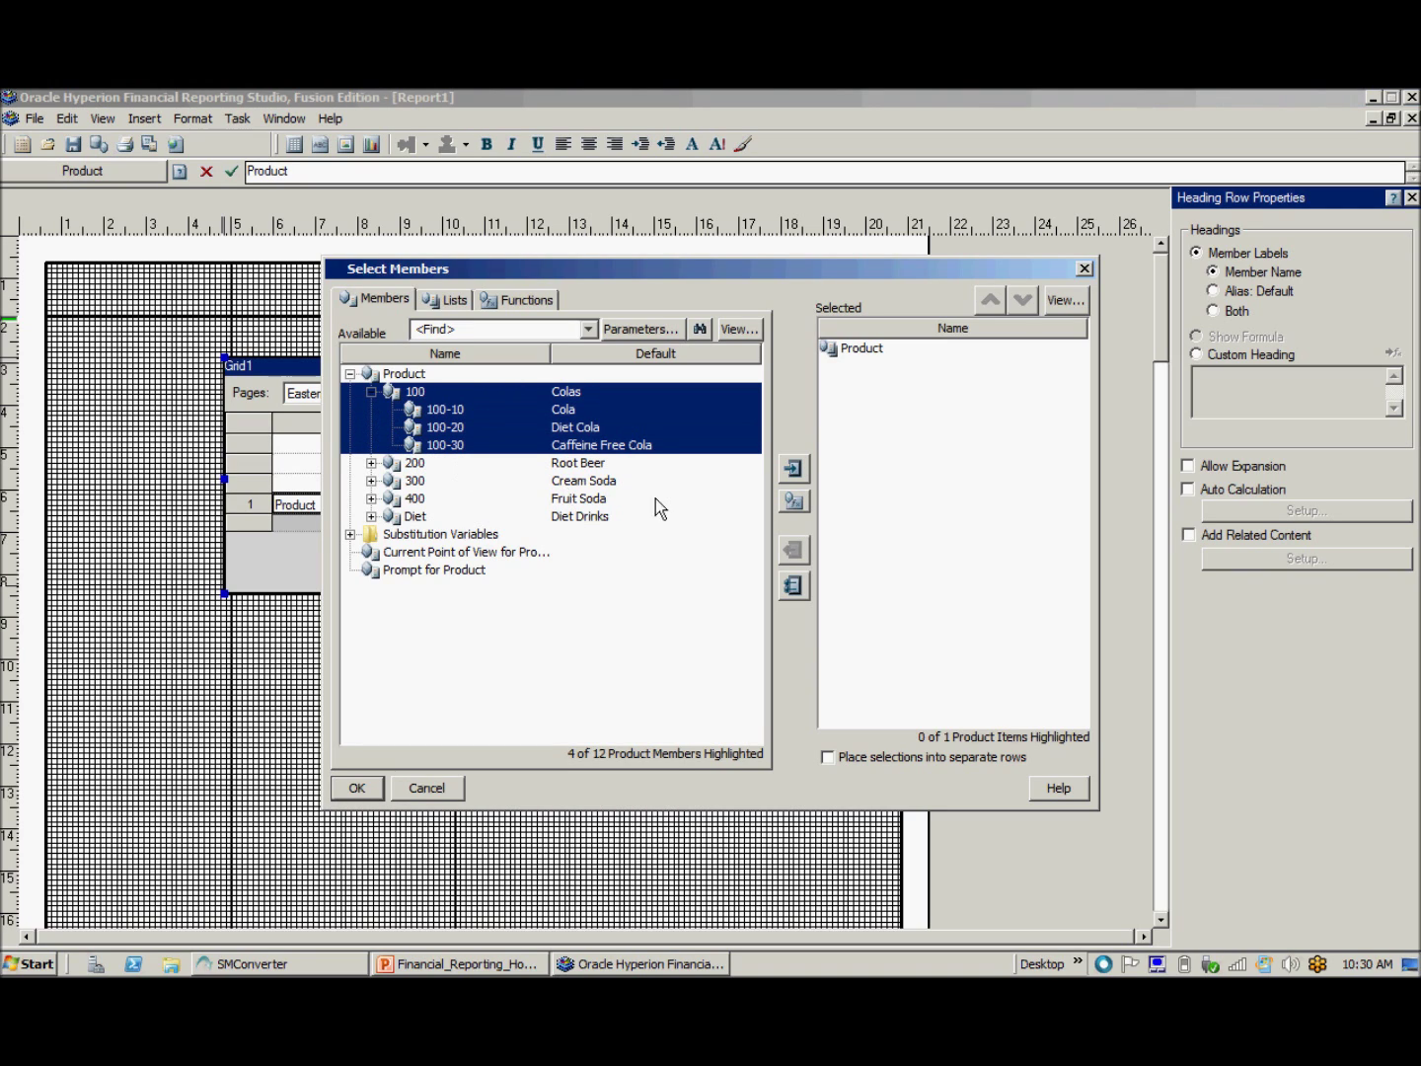
{"action": "left_click", "coordinate": [797, 481]}
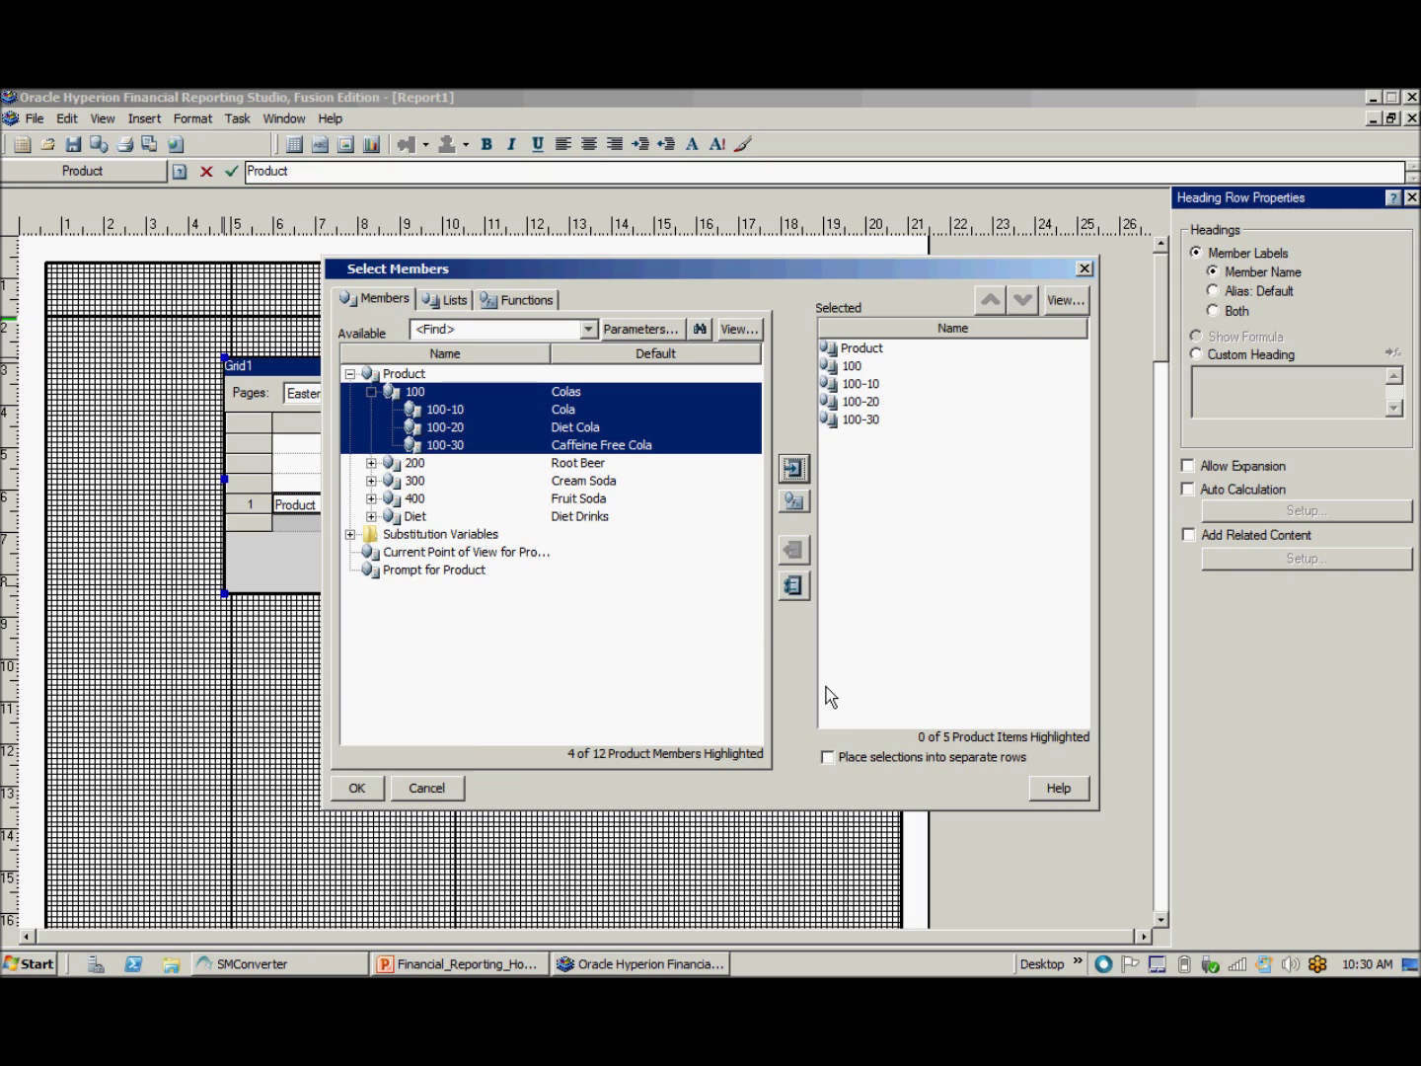
{"action": "left_click", "coordinate": [841, 766]}
{"action": "left_click", "coordinate": [350, 788]}
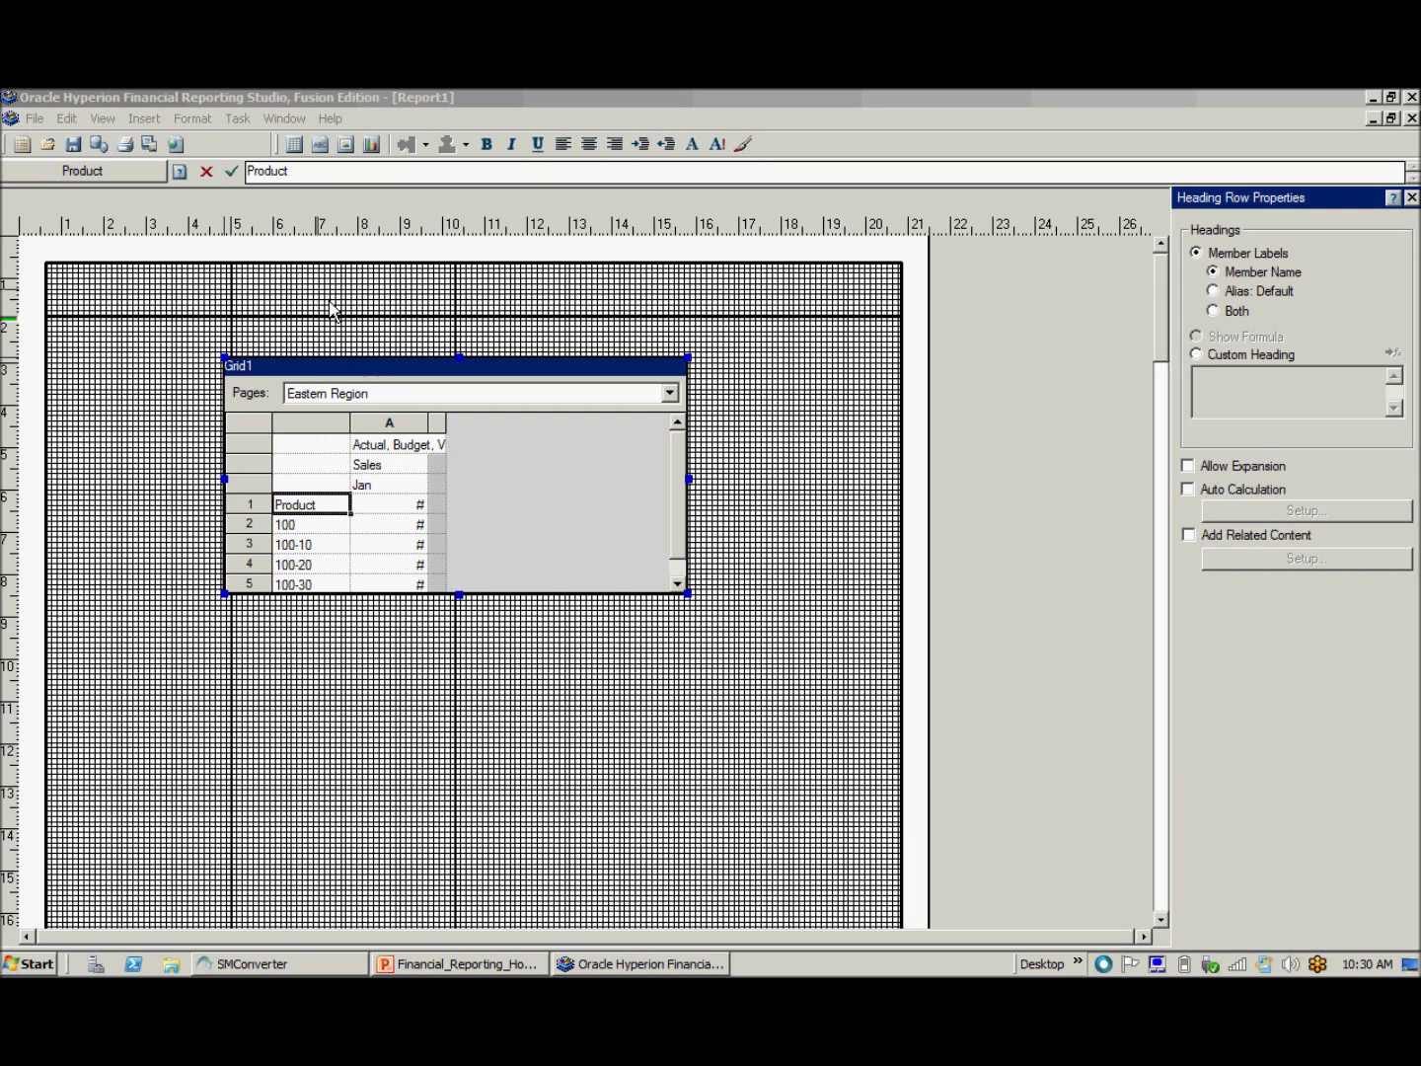
Step: Replace Eastern Region with New York as the grid's page member
{"action": "double_click", "coordinate": [264, 403]}
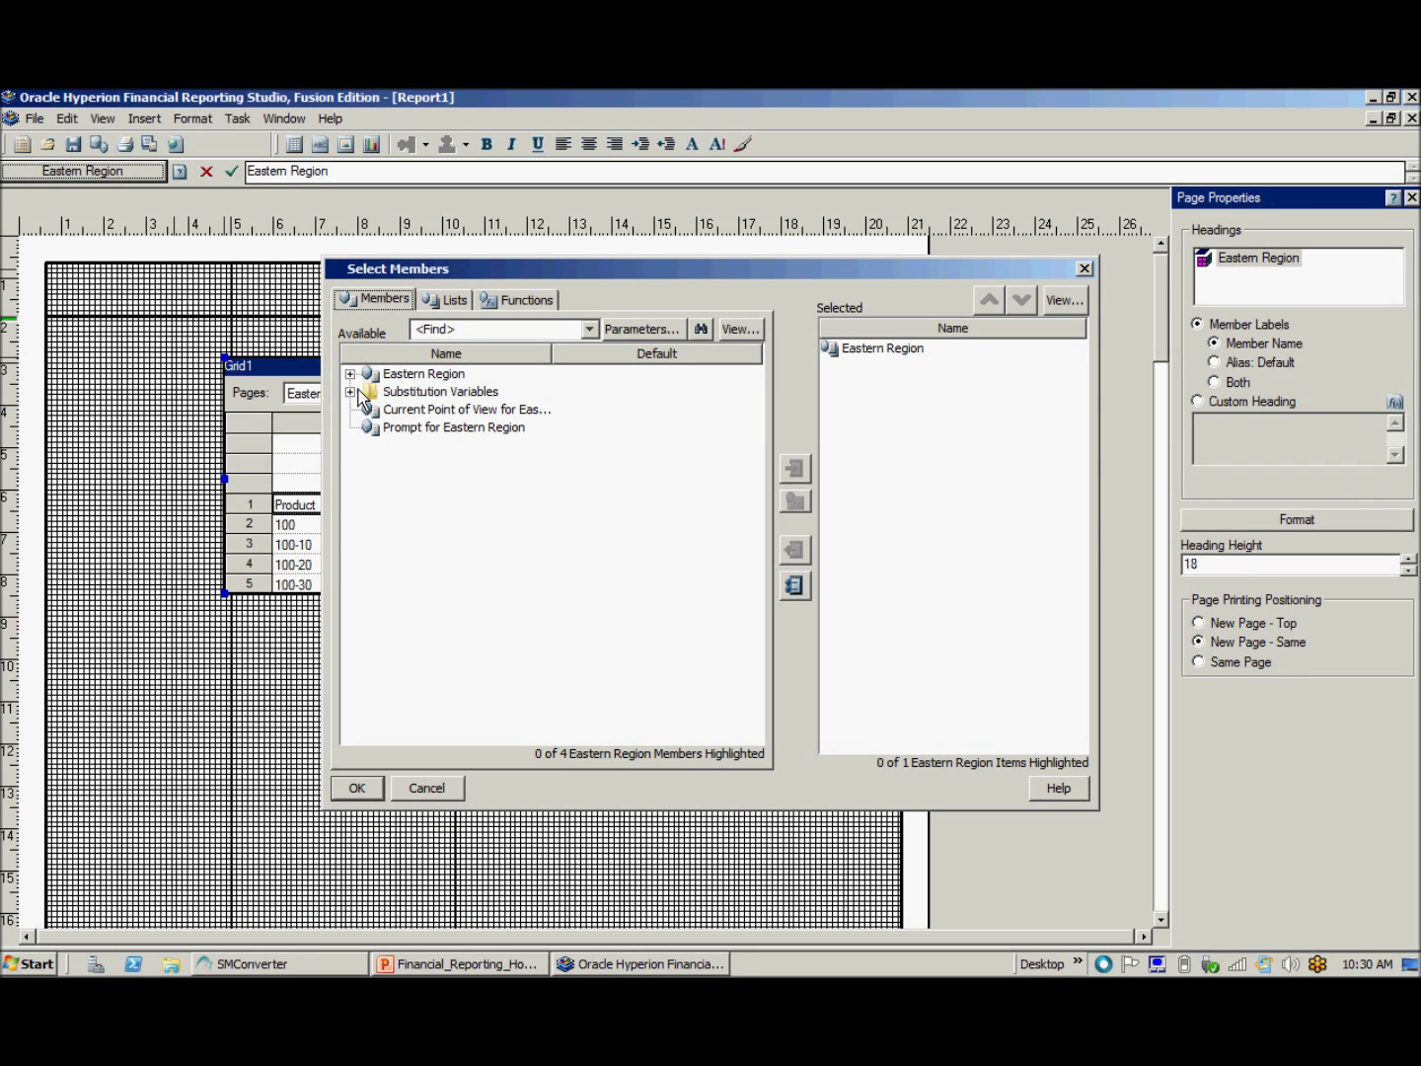
{"action": "key", "text": "Down"}
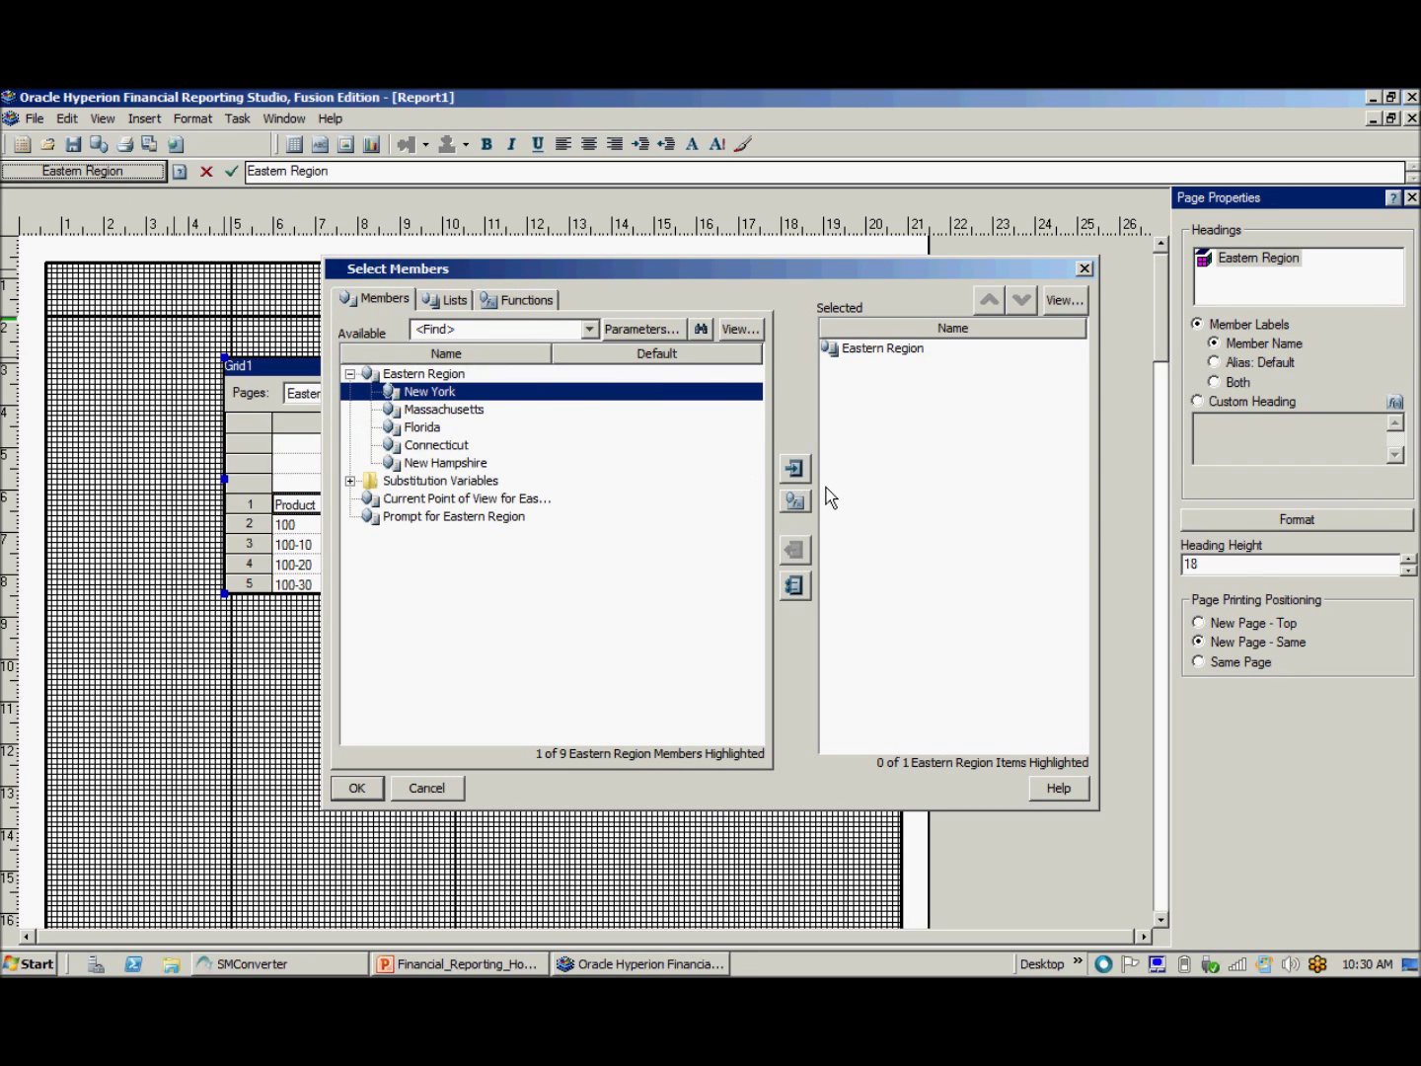
{"action": "left_click", "coordinate": [795, 468]}
{"action": "left_click", "coordinate": [912, 347]}
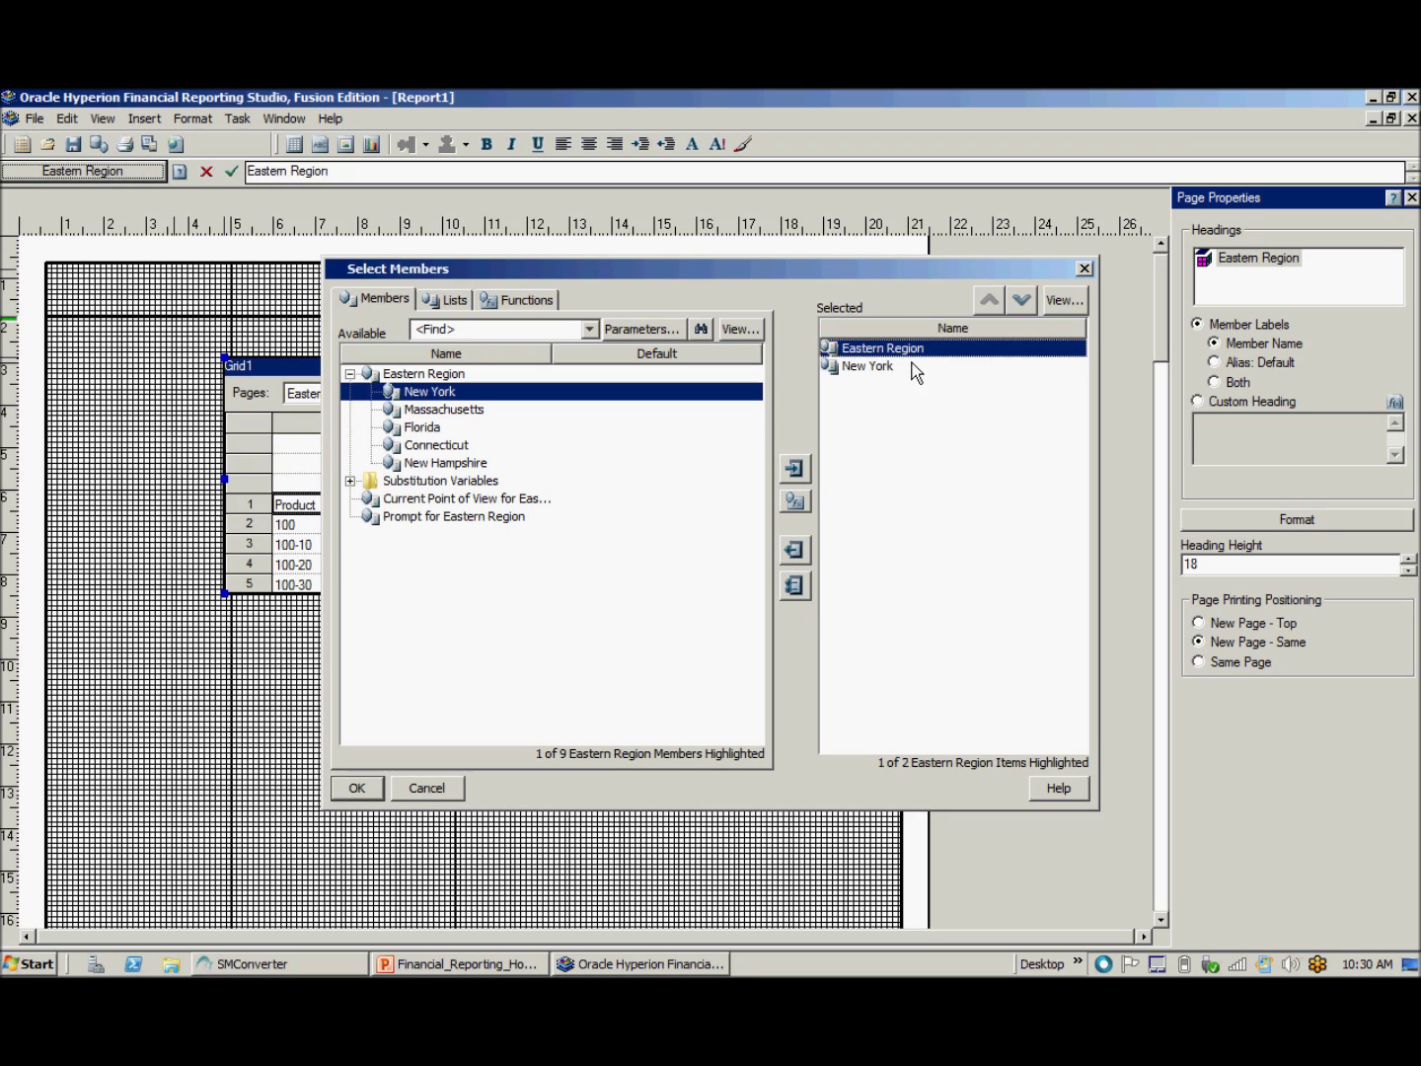
{"action": "left_click", "coordinate": [795, 550]}
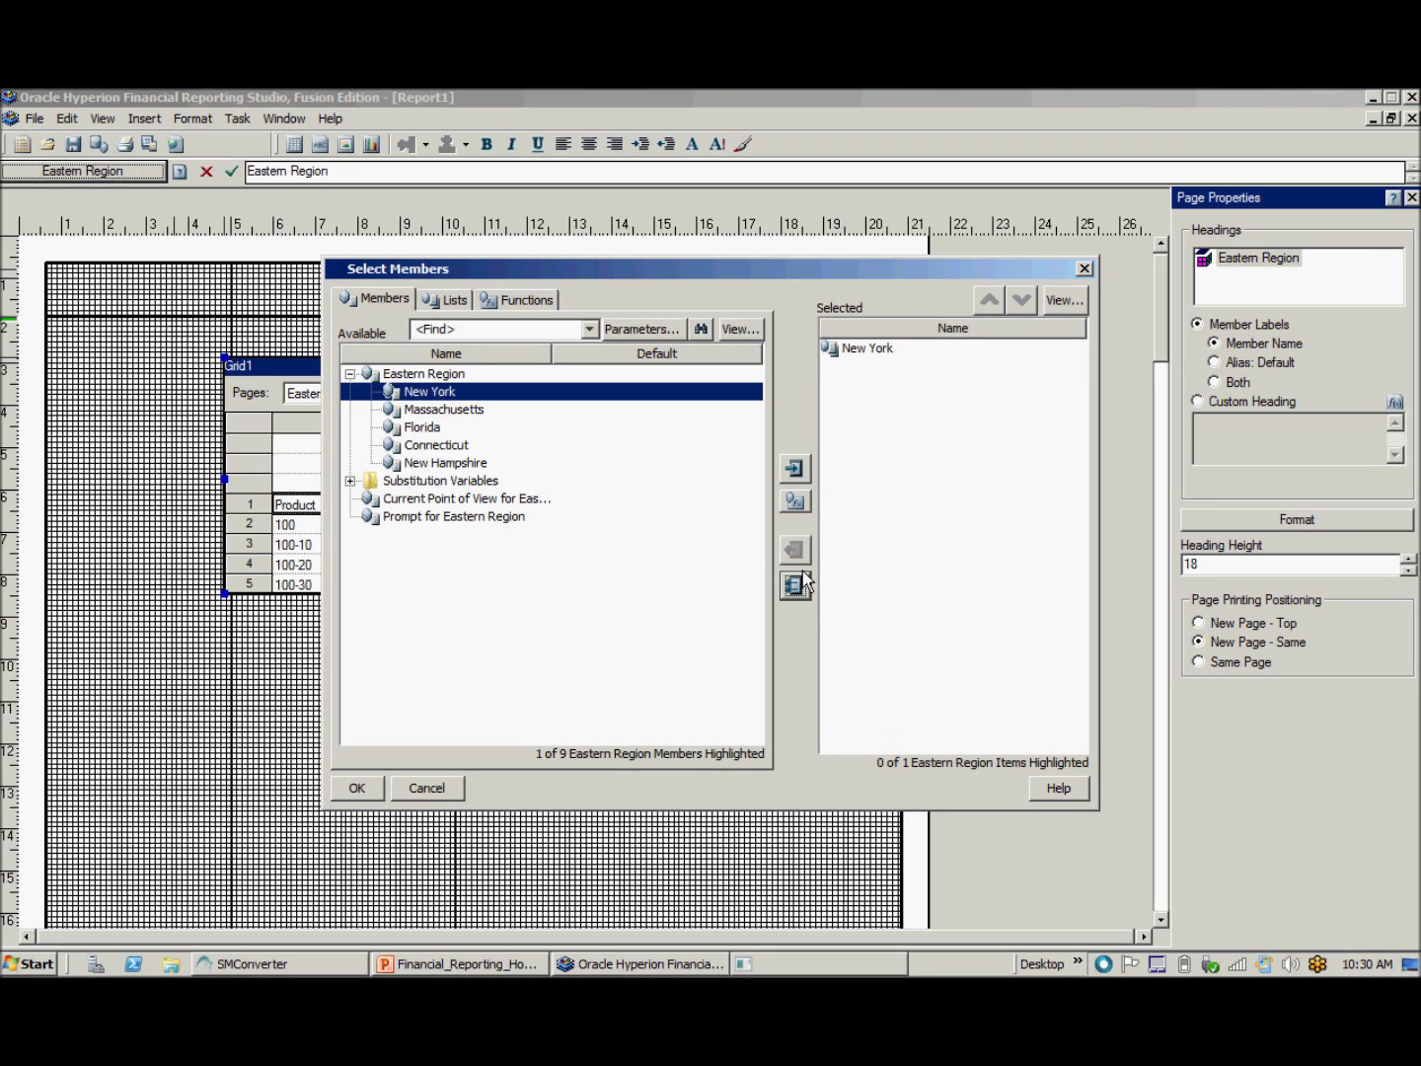
{"action": "left_click", "coordinate": [358, 788]}
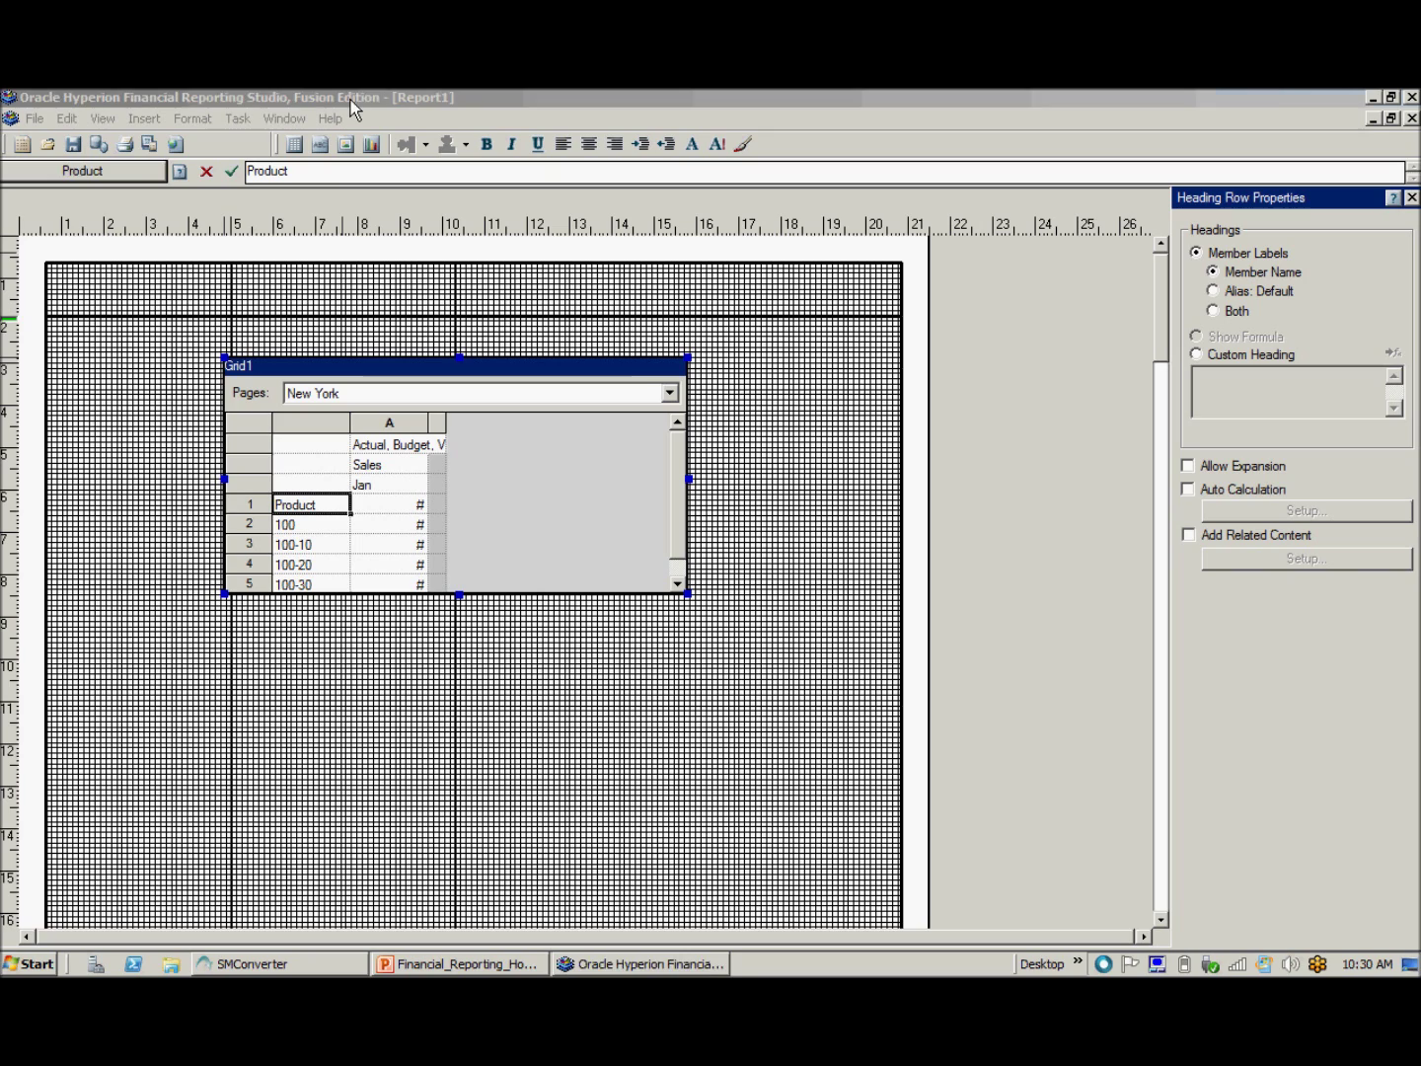
Step: Add a text box across the top of the report reading 'Sample Text', centred
{"action": "left_click", "coordinate": [156, 123]}
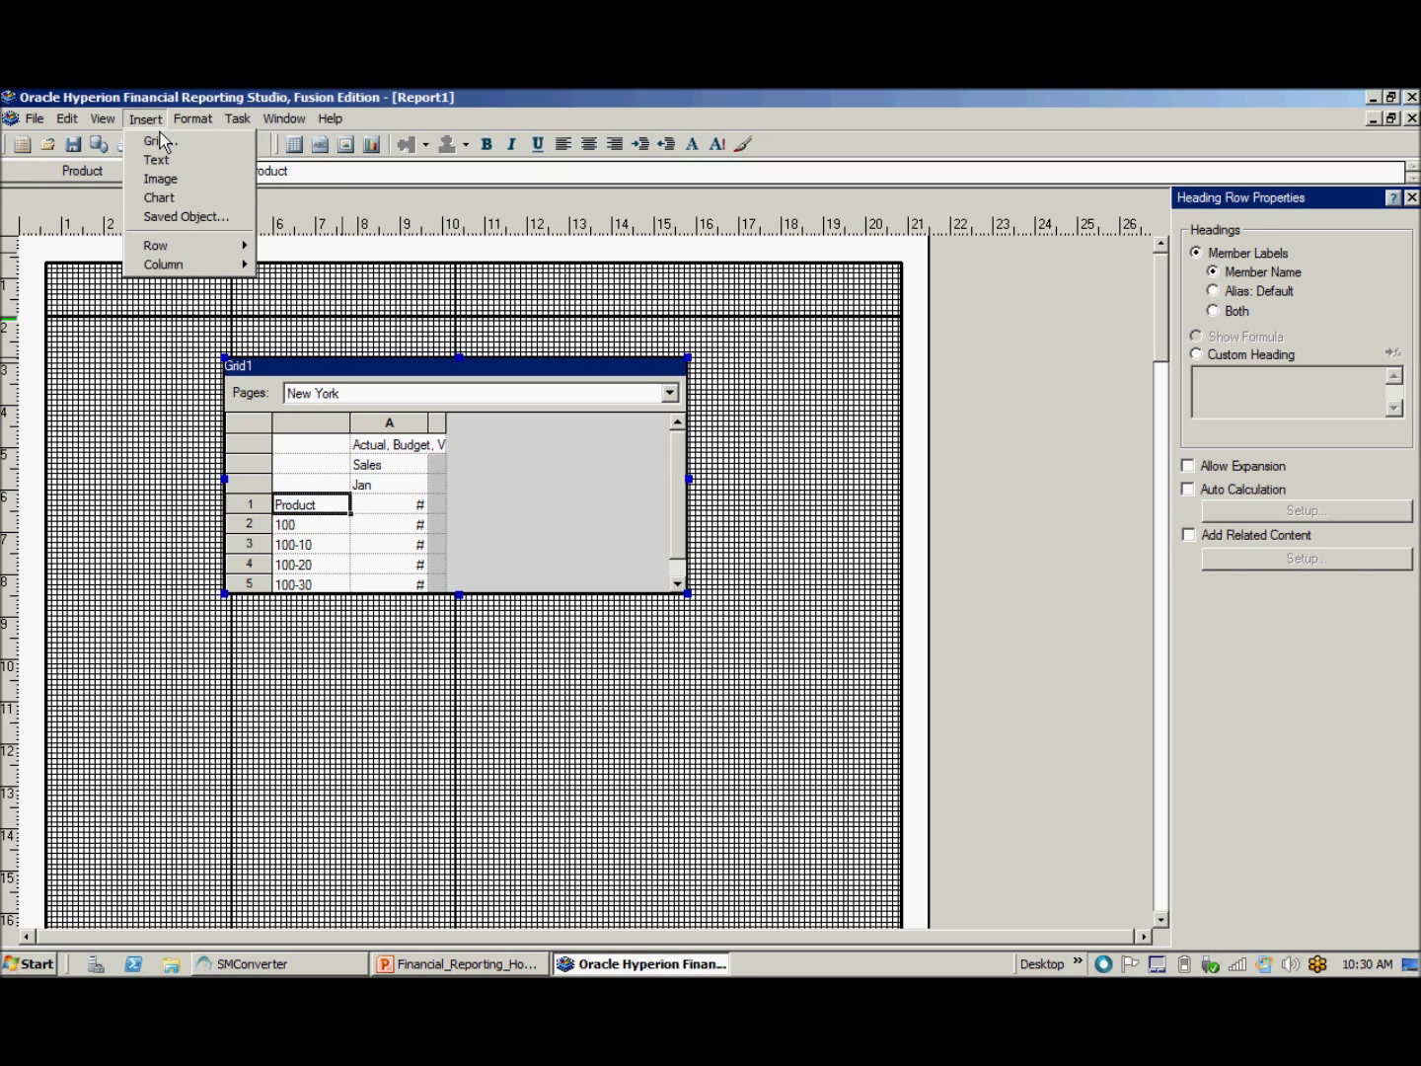
{"action": "left_click", "coordinate": [156, 160]}
{"action": "left_click_drag", "start_coordinate": [298, 253], "coordinate": [589, 316]}
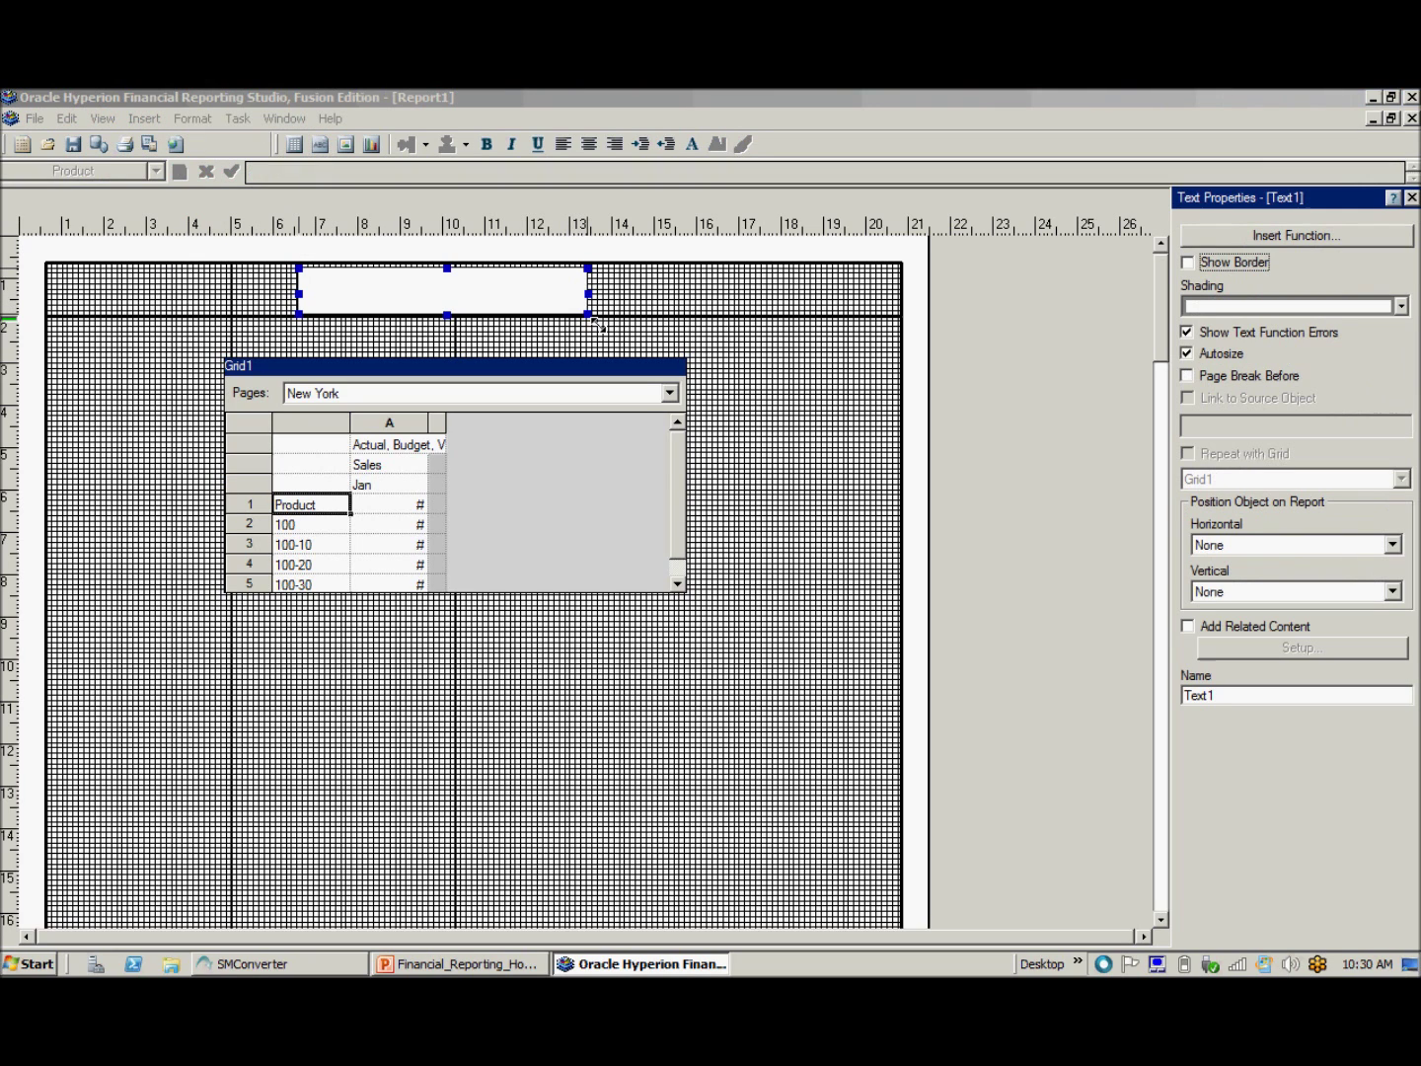
{"action": "left_click", "coordinate": [407, 282]}
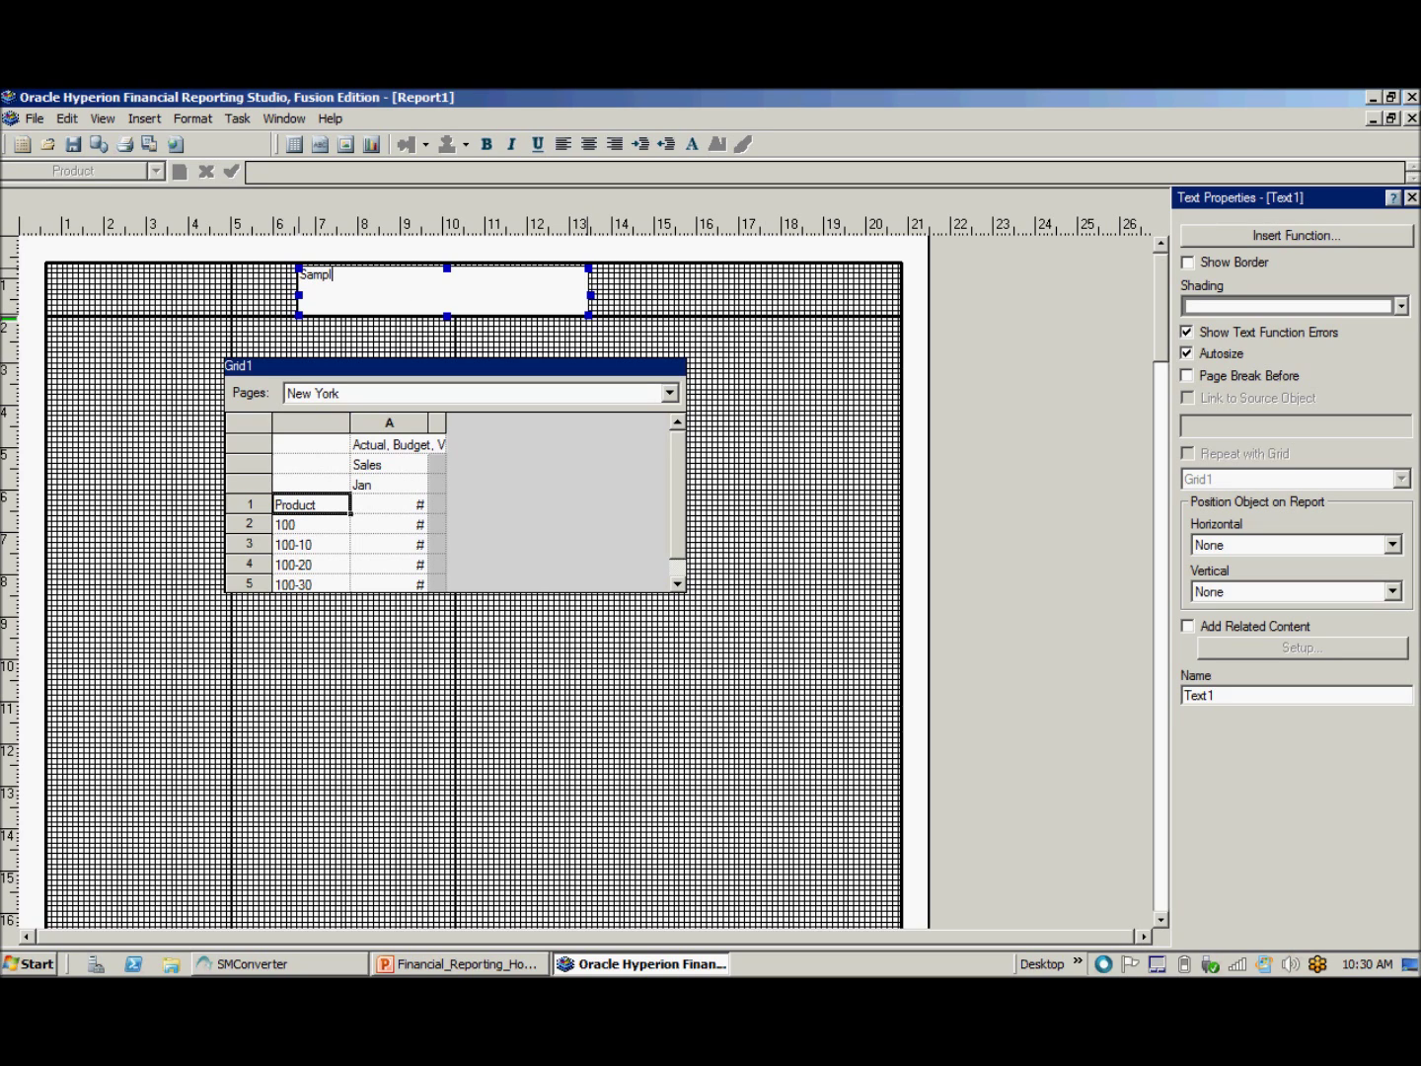
{"action": "type", "text": "Sample Text"}
{"action": "left_click", "coordinate": [589, 144]}
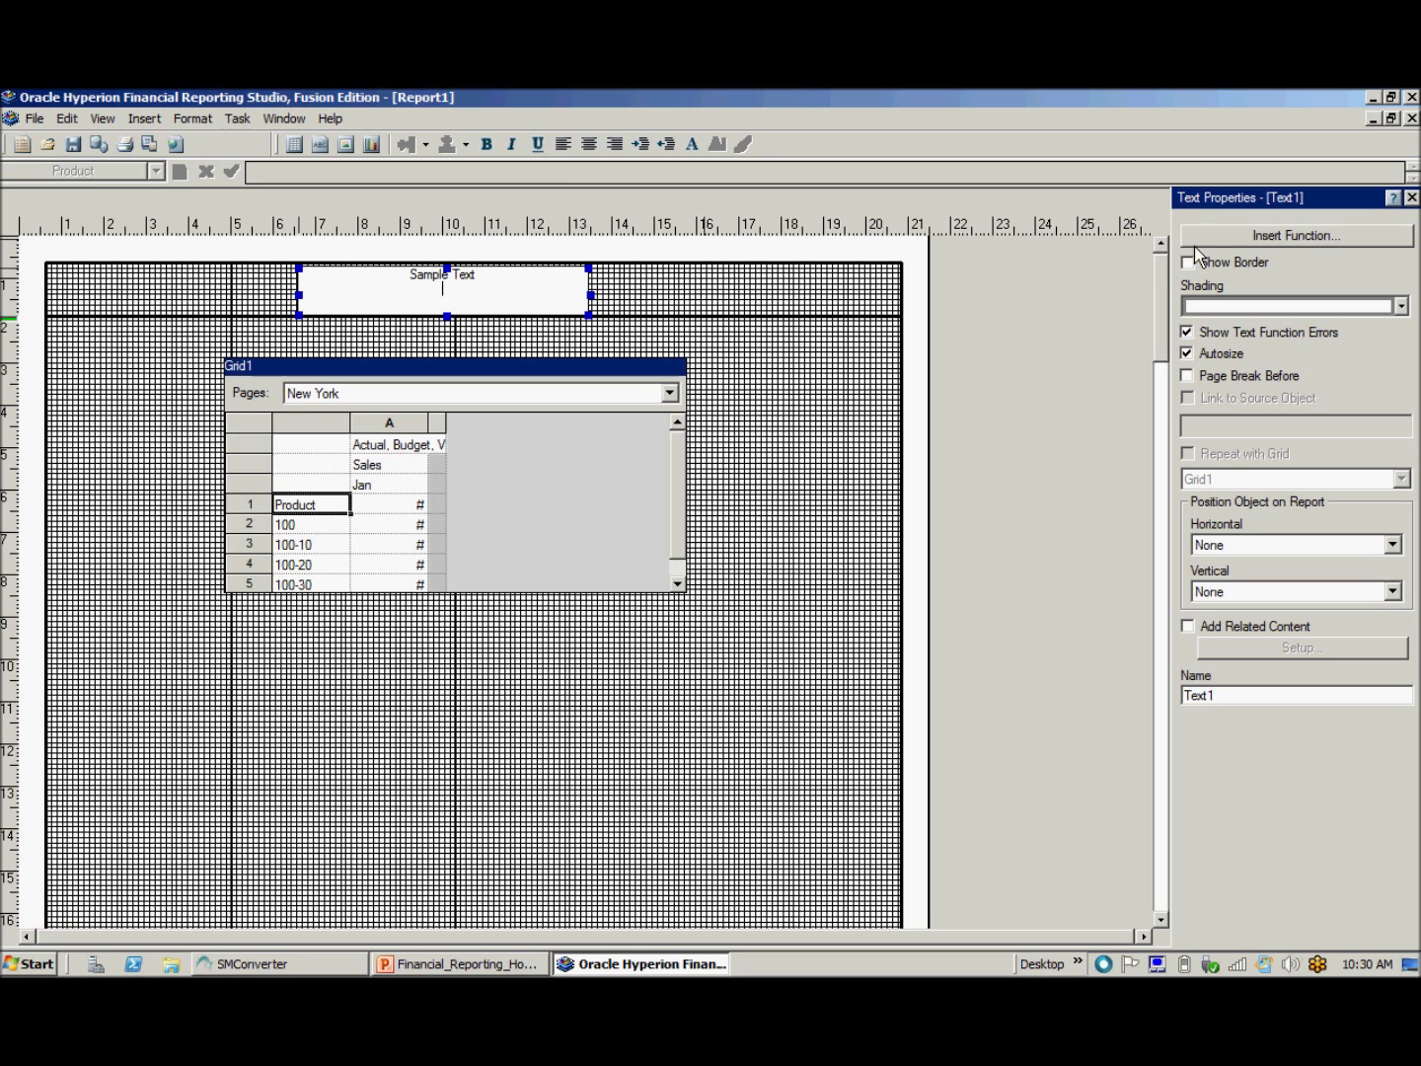
{"action": "left_click", "coordinate": [1262, 236]}
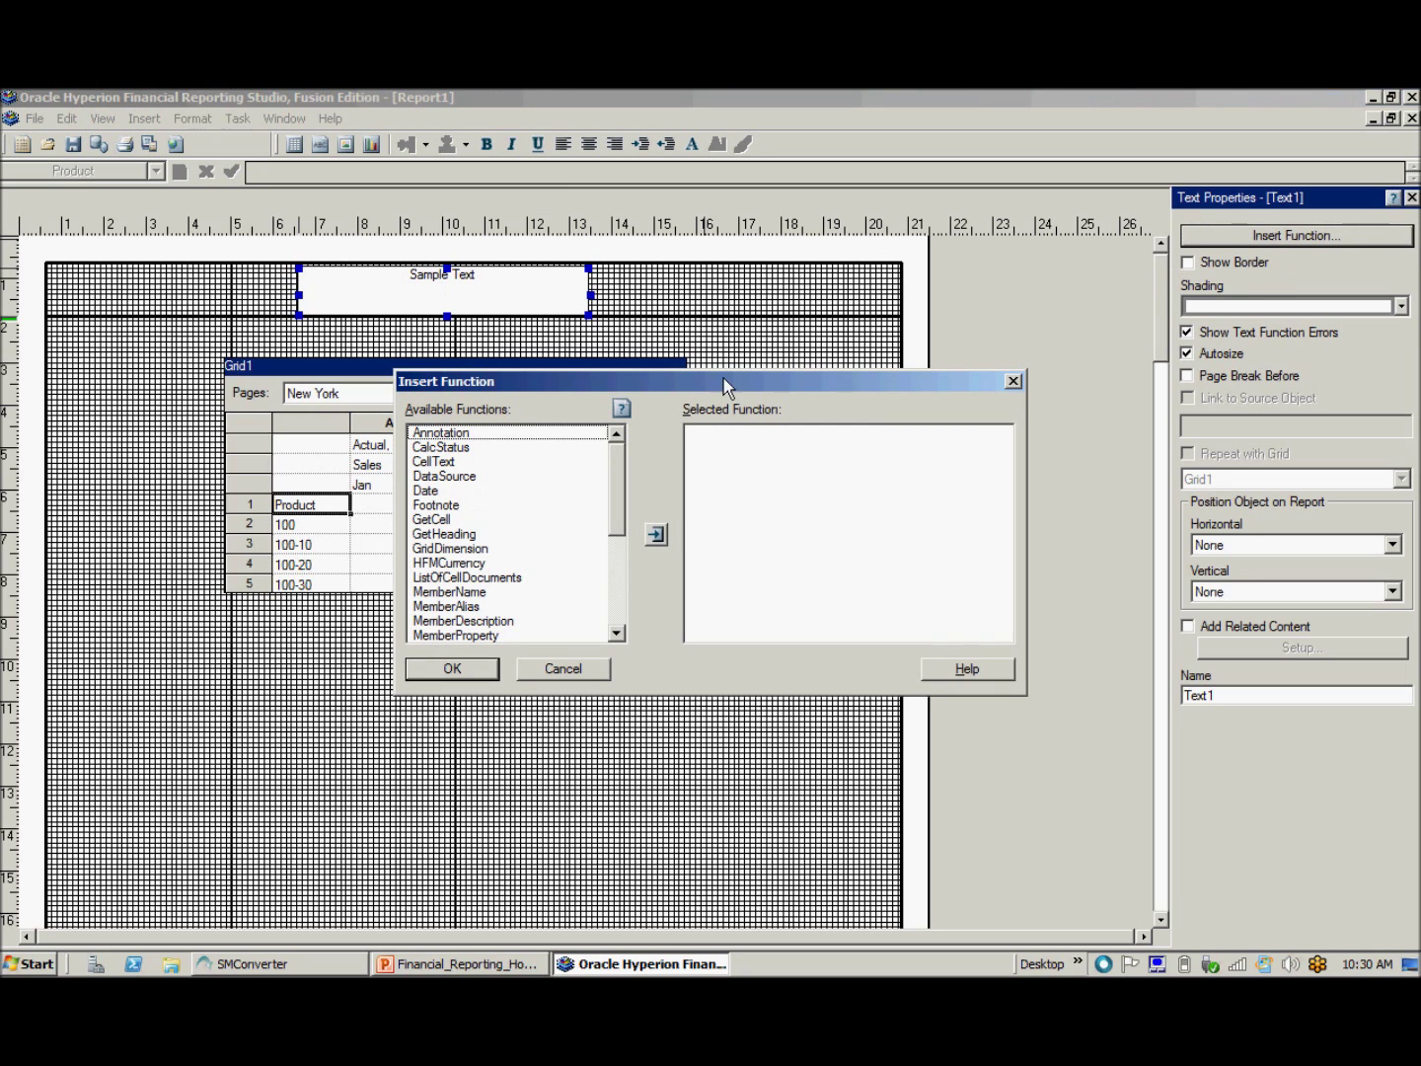
Step: Insert a MemberAlias function into the header text with arguments Grid1, A and Year
{"action": "left_click", "coordinate": [466, 606]}
{"action": "left_click", "coordinate": [663, 539]}
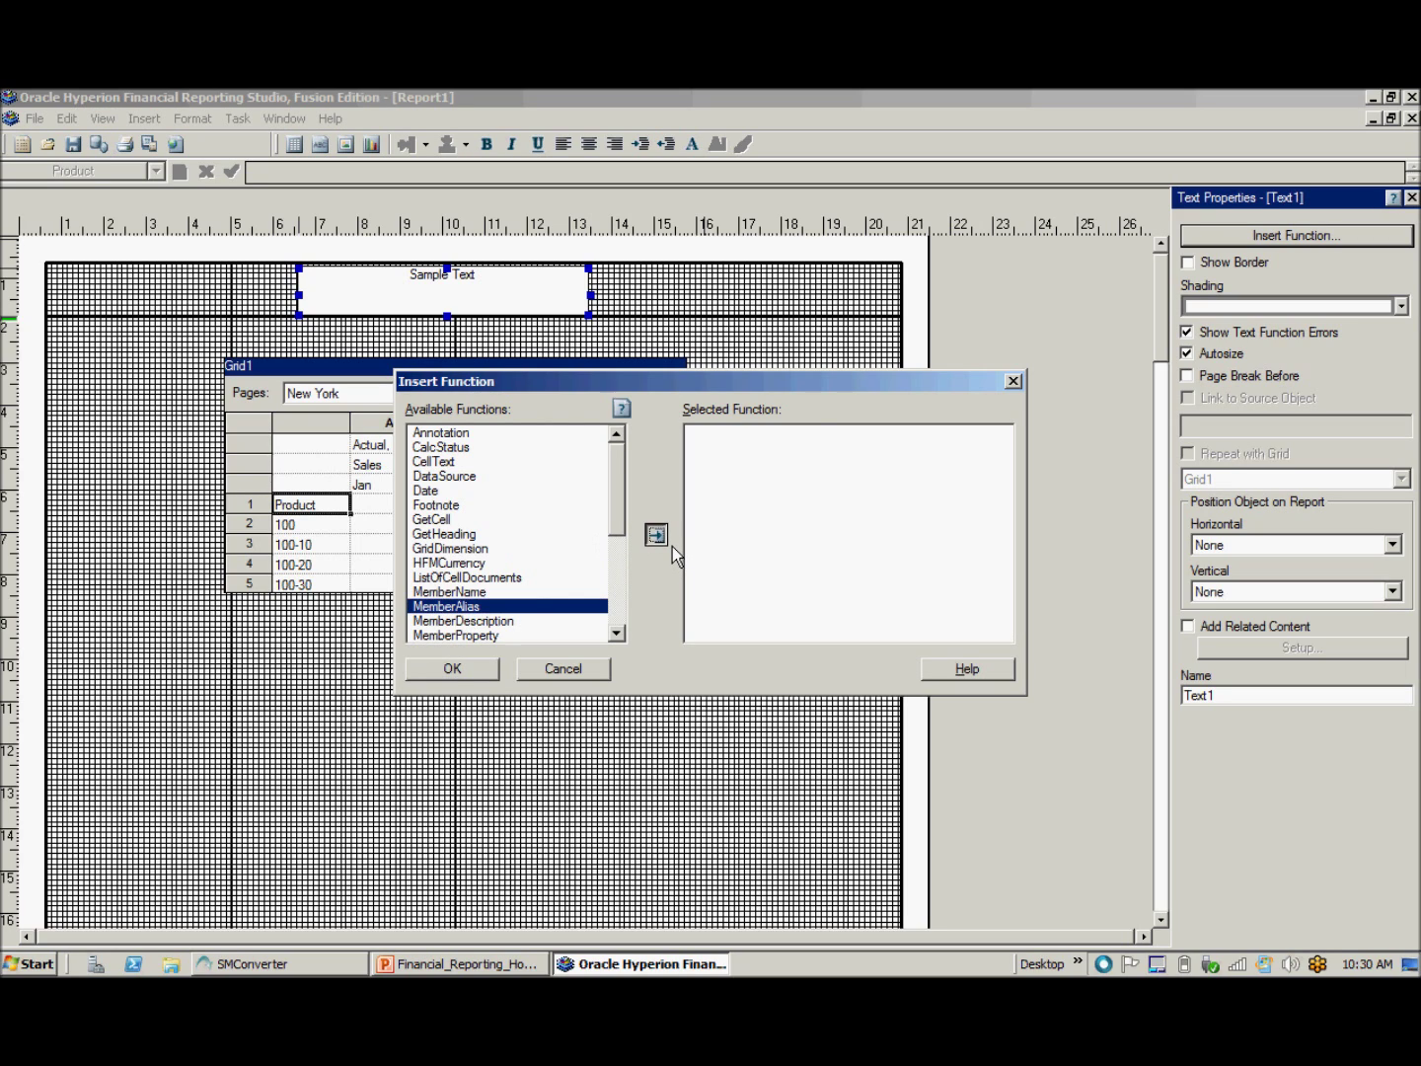
{"action": "left_click", "coordinate": [454, 669]}
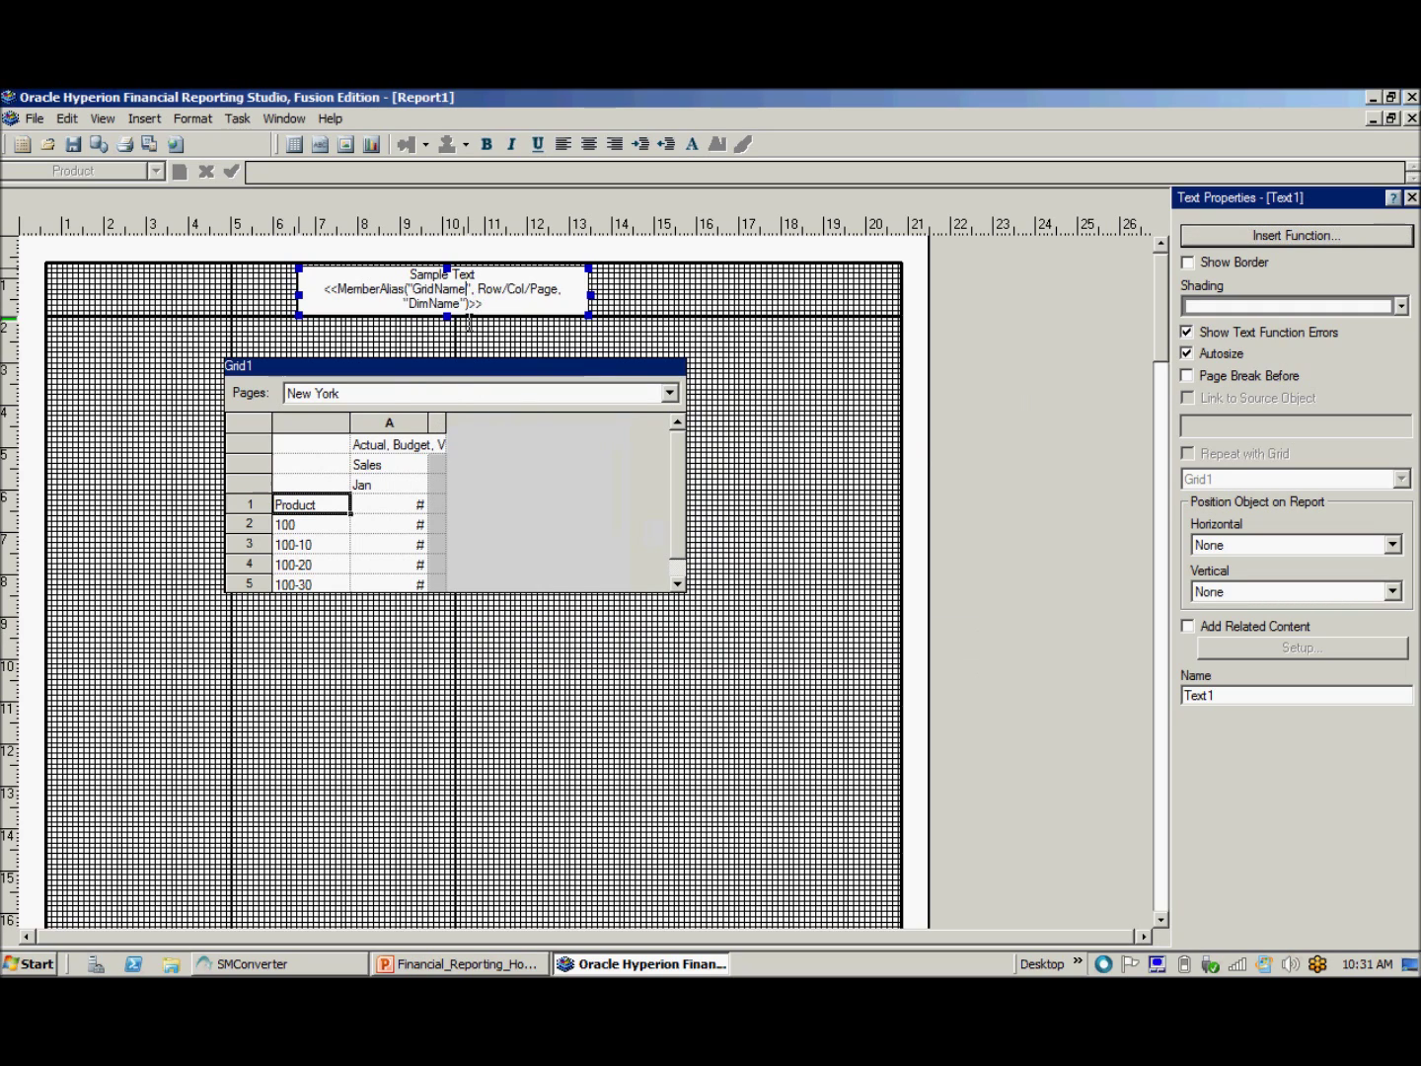
{"action": "key", "text": "BackSpace"}
{"action": "key", "text": "BackSpace"}
{"action": "key", "text": "BackSpace"}
{"action": "key", "text": "BackSpace"}
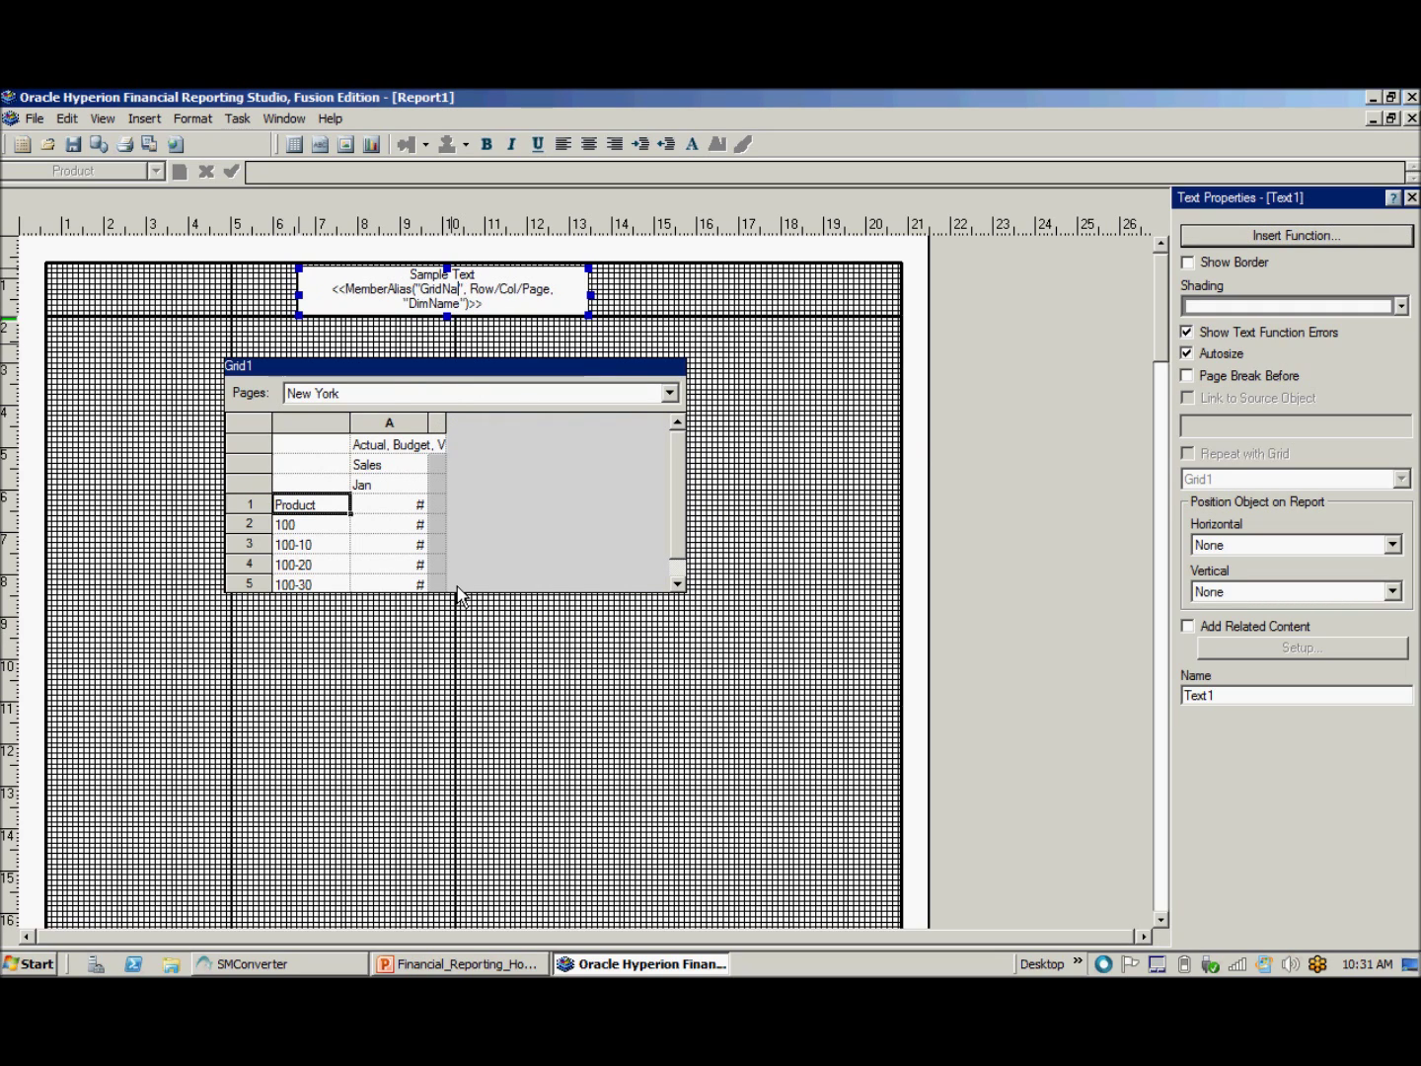
{"action": "type", "text": "1"}
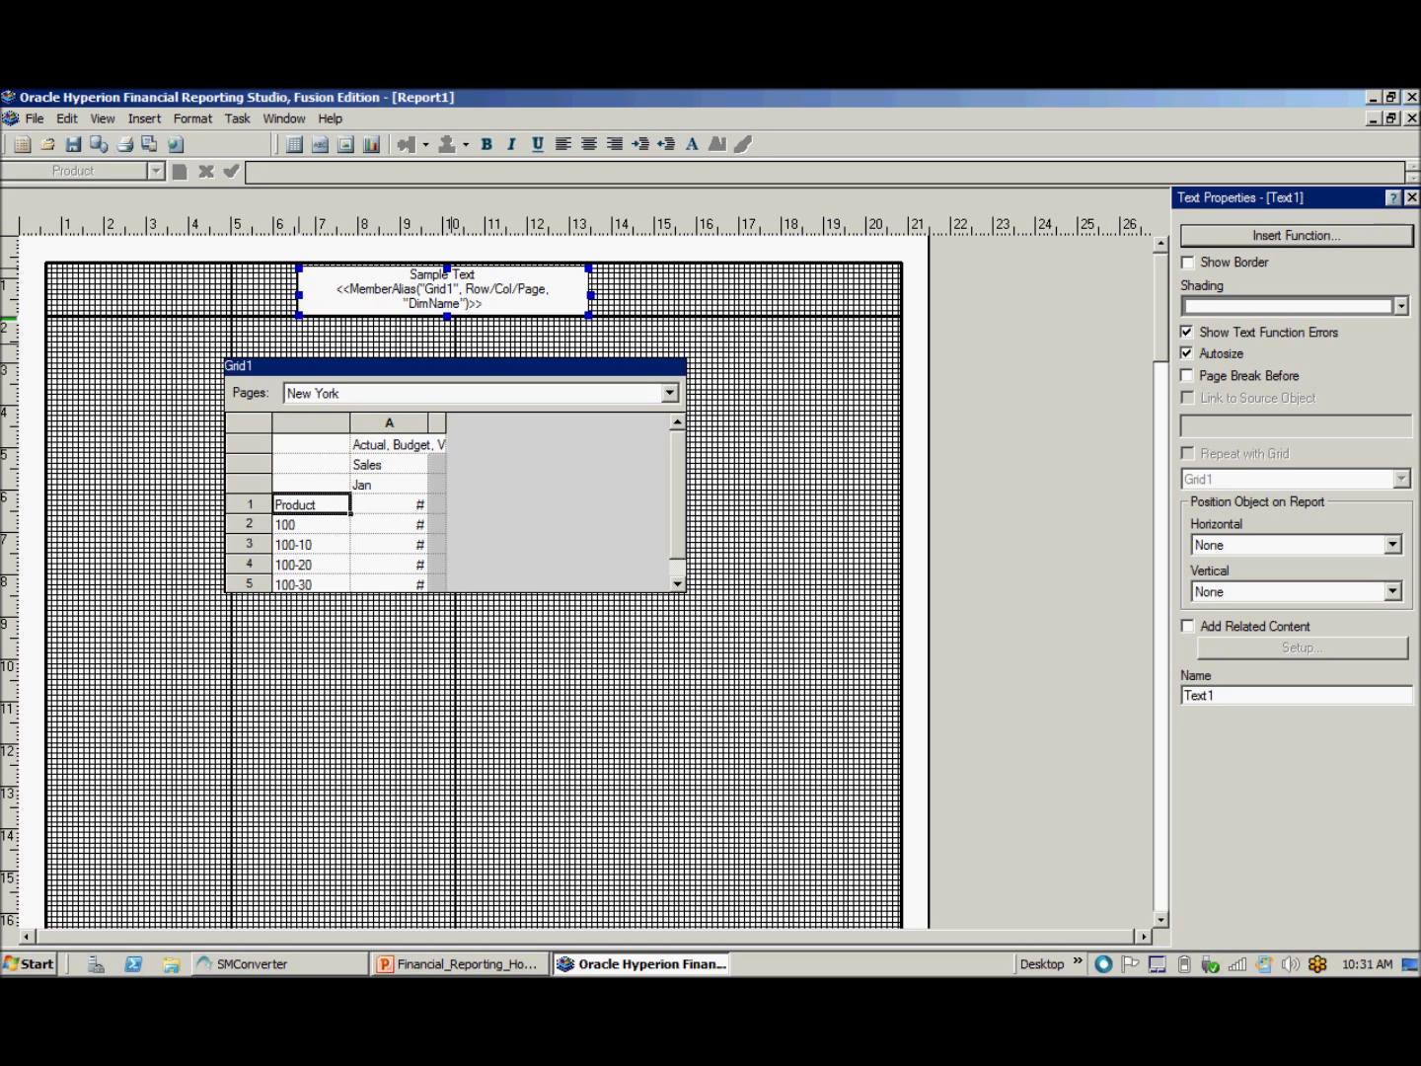
{"action": "left_click_drag", "start_coordinate": [468, 290], "coordinate": [546, 289]}
{"action": "type", "text": "A"}
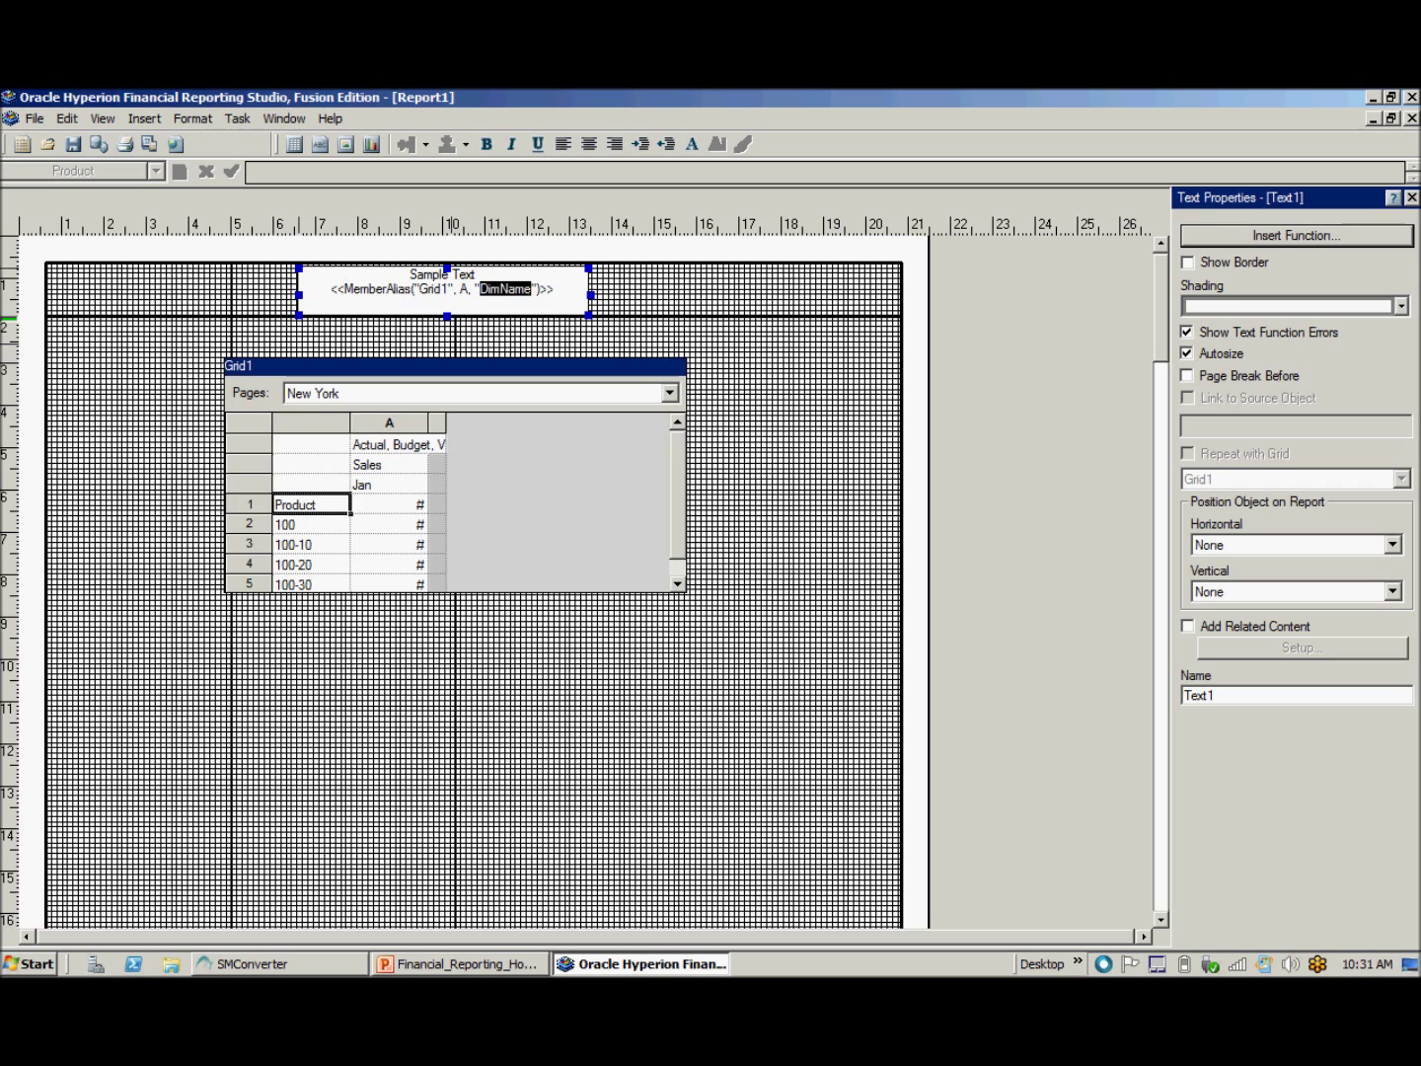
{"action": "type", "text": "Year"}
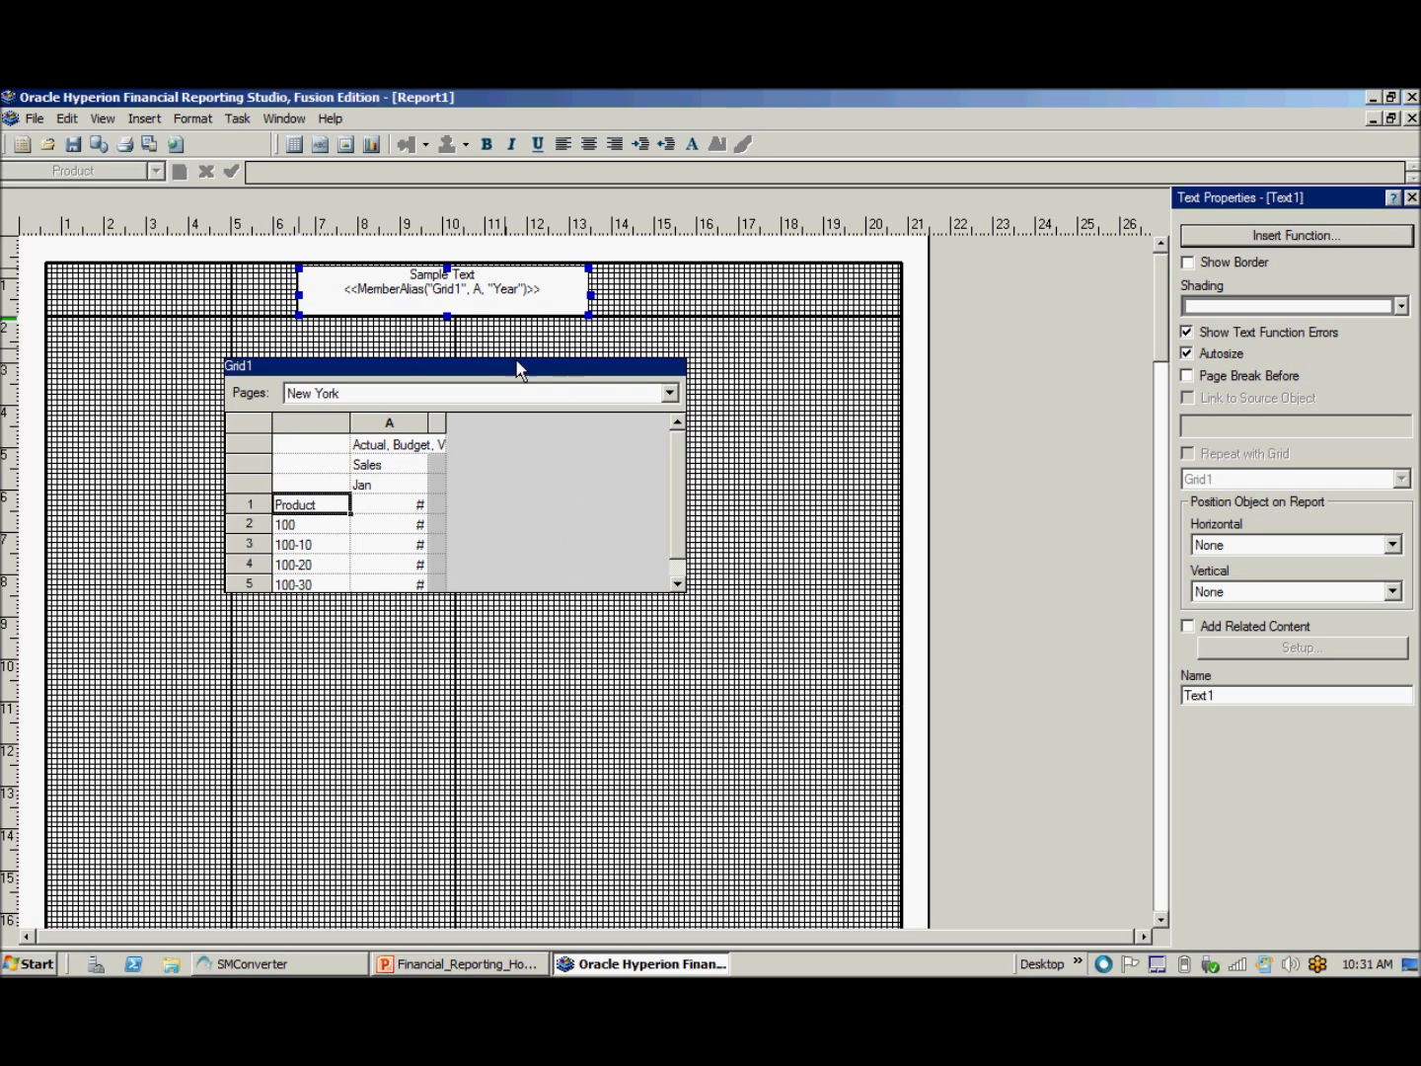
{"action": "left_click", "coordinate": [355, 345]}
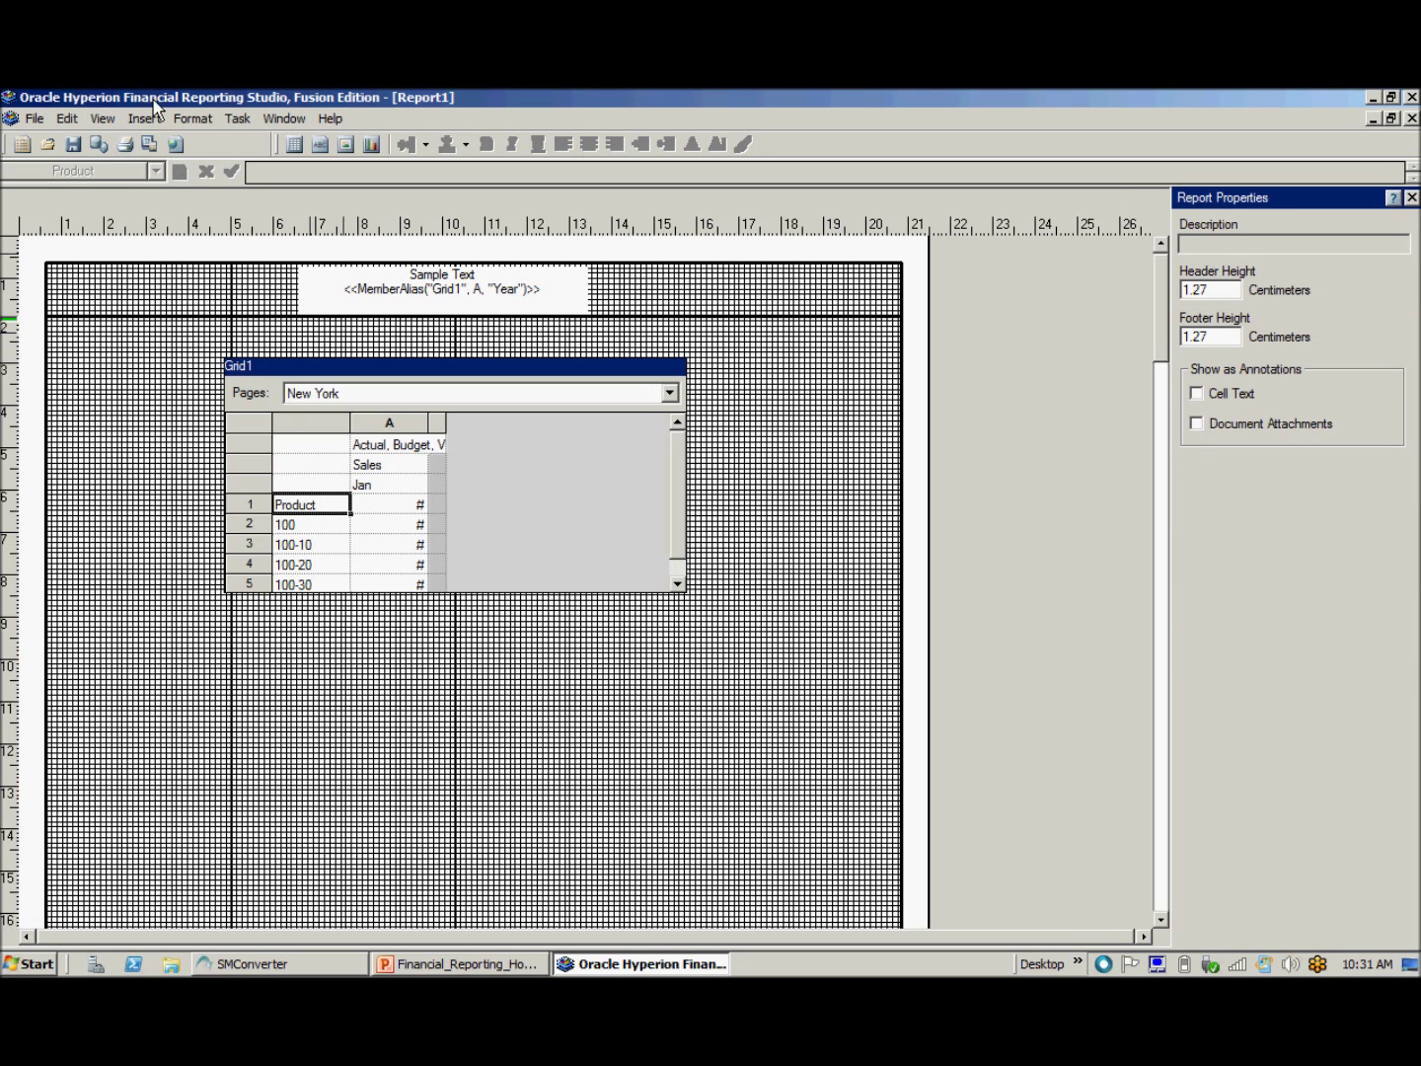
{"action": "left_click", "coordinate": [158, 168]}
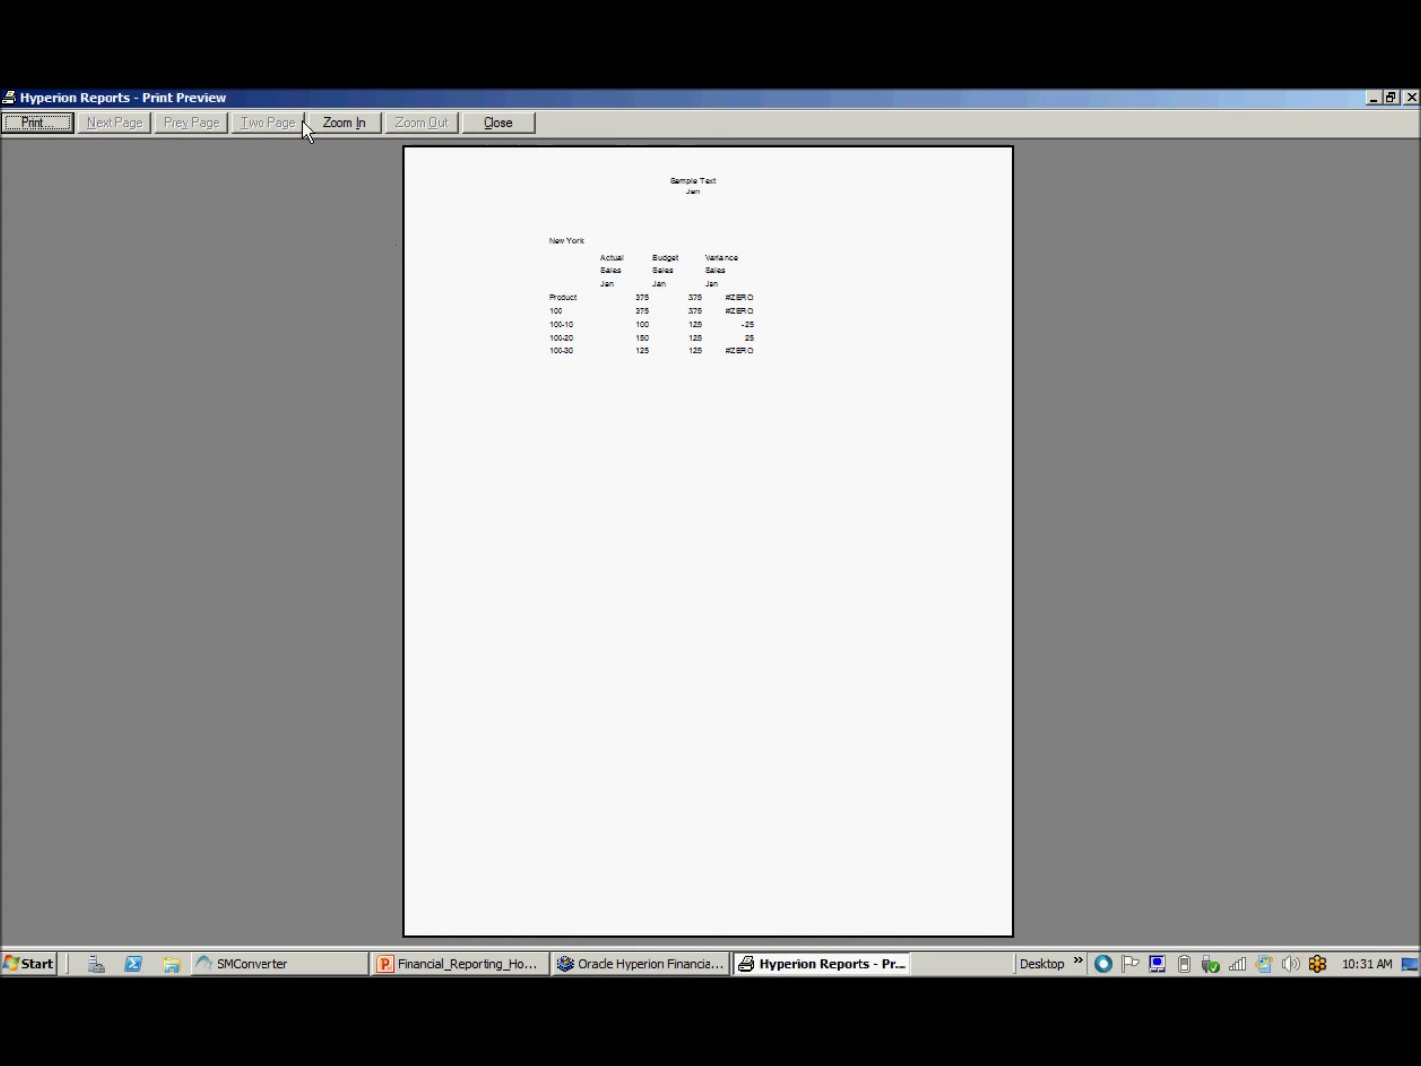
{"action": "left_click", "coordinate": [360, 131]}
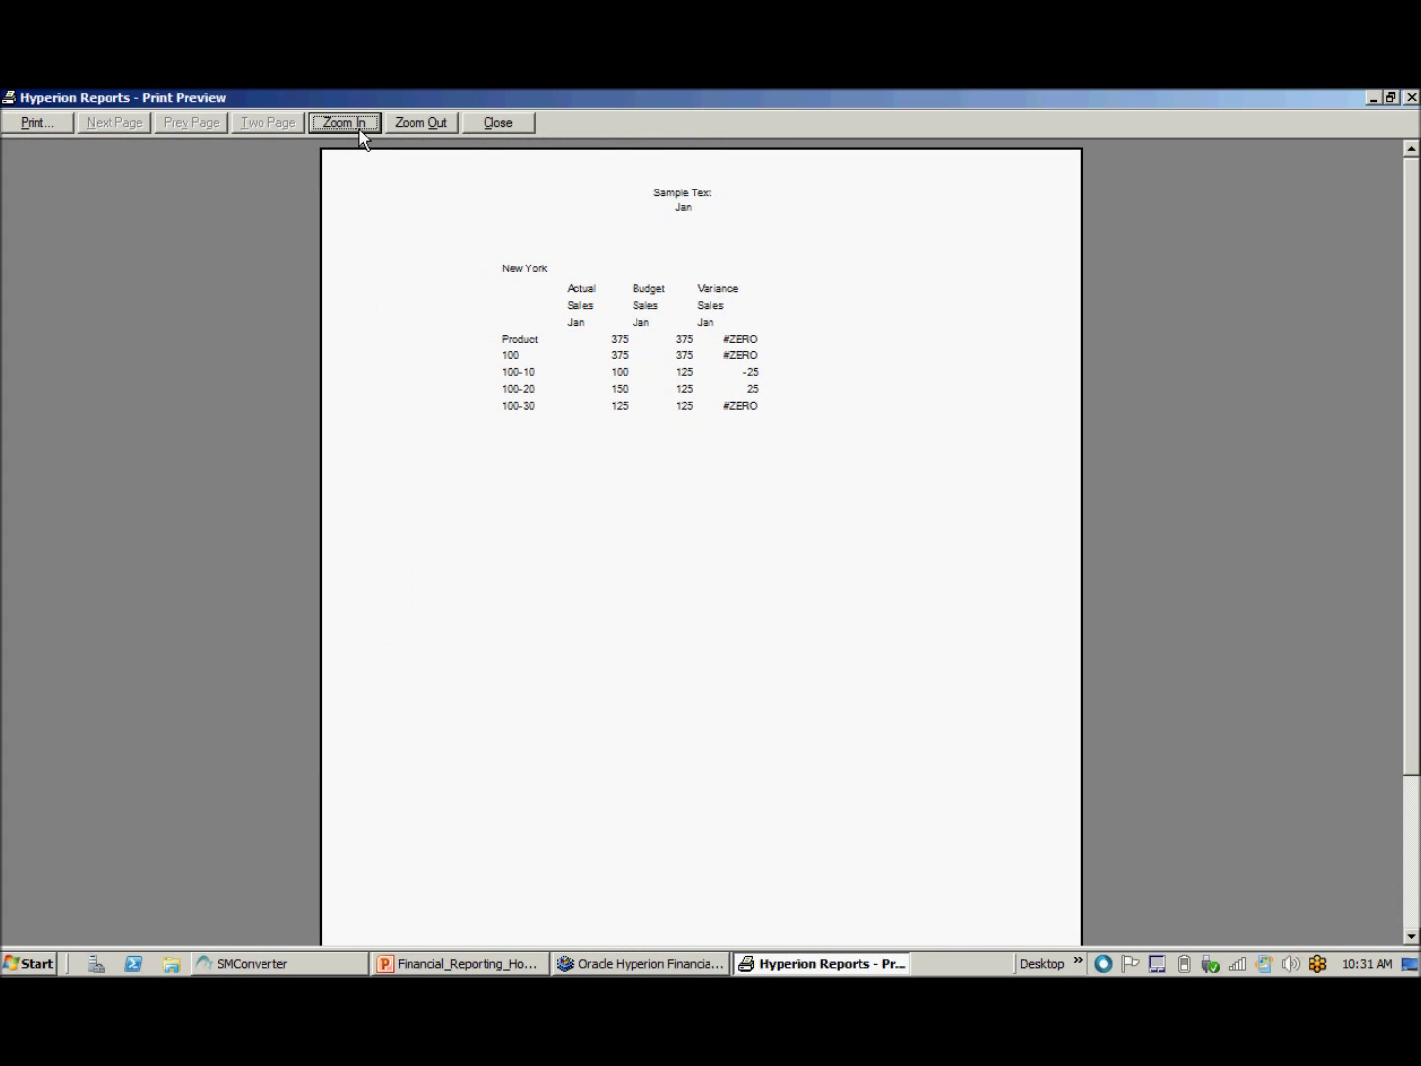
{"action": "left_click", "coordinate": [360, 132]}
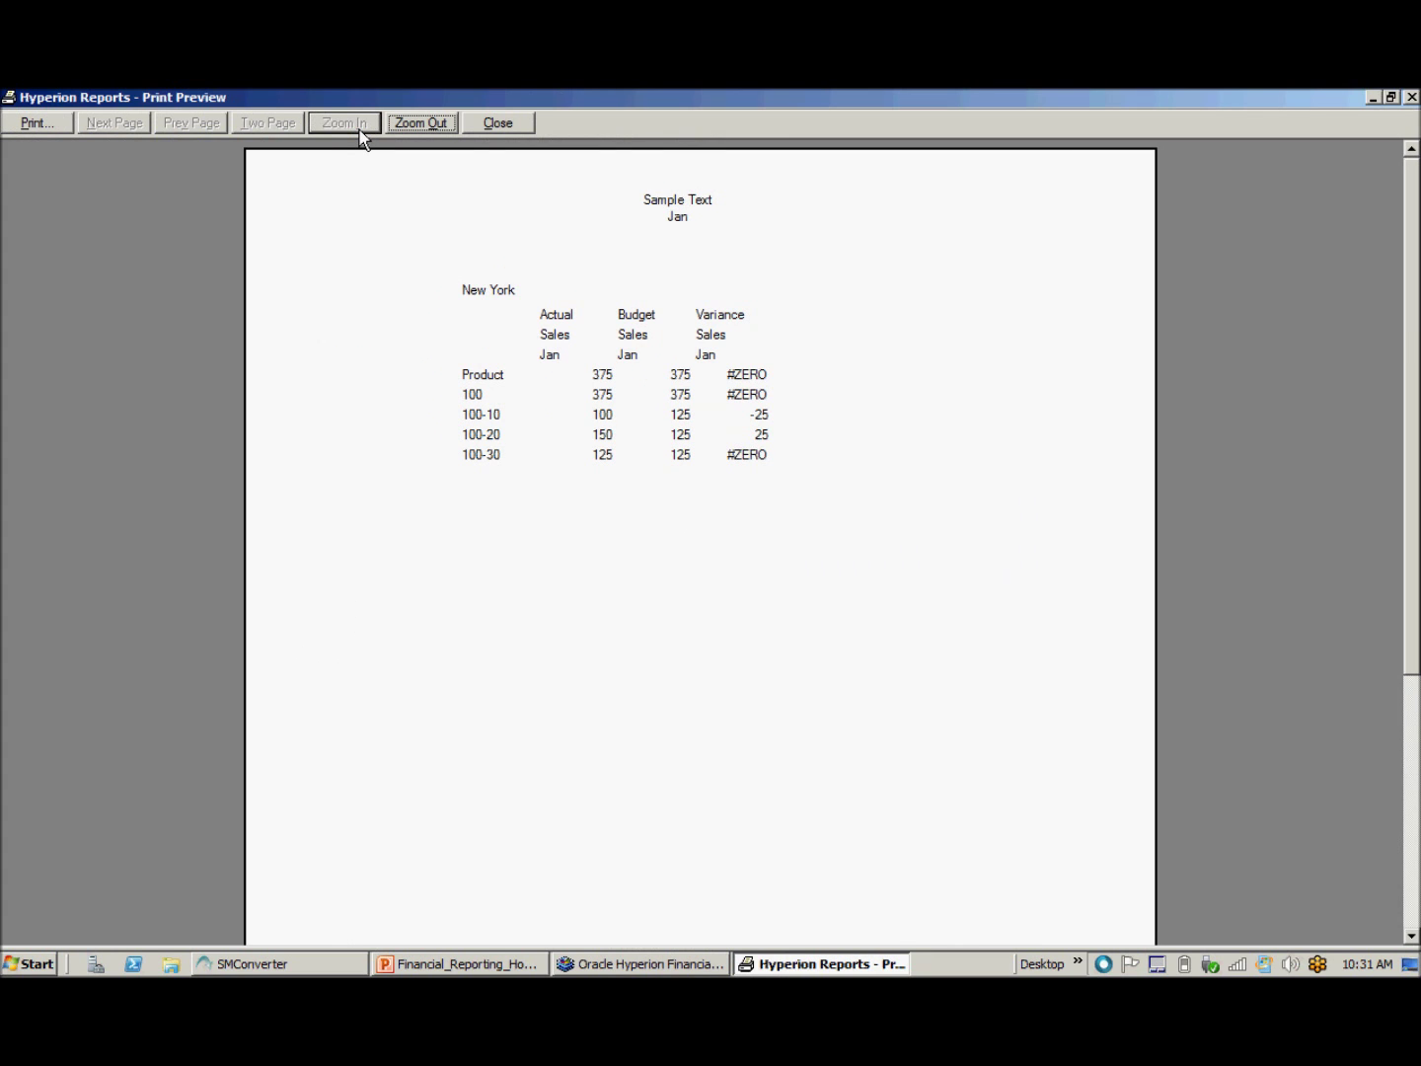
{"action": "left_click", "coordinate": [523, 133]}
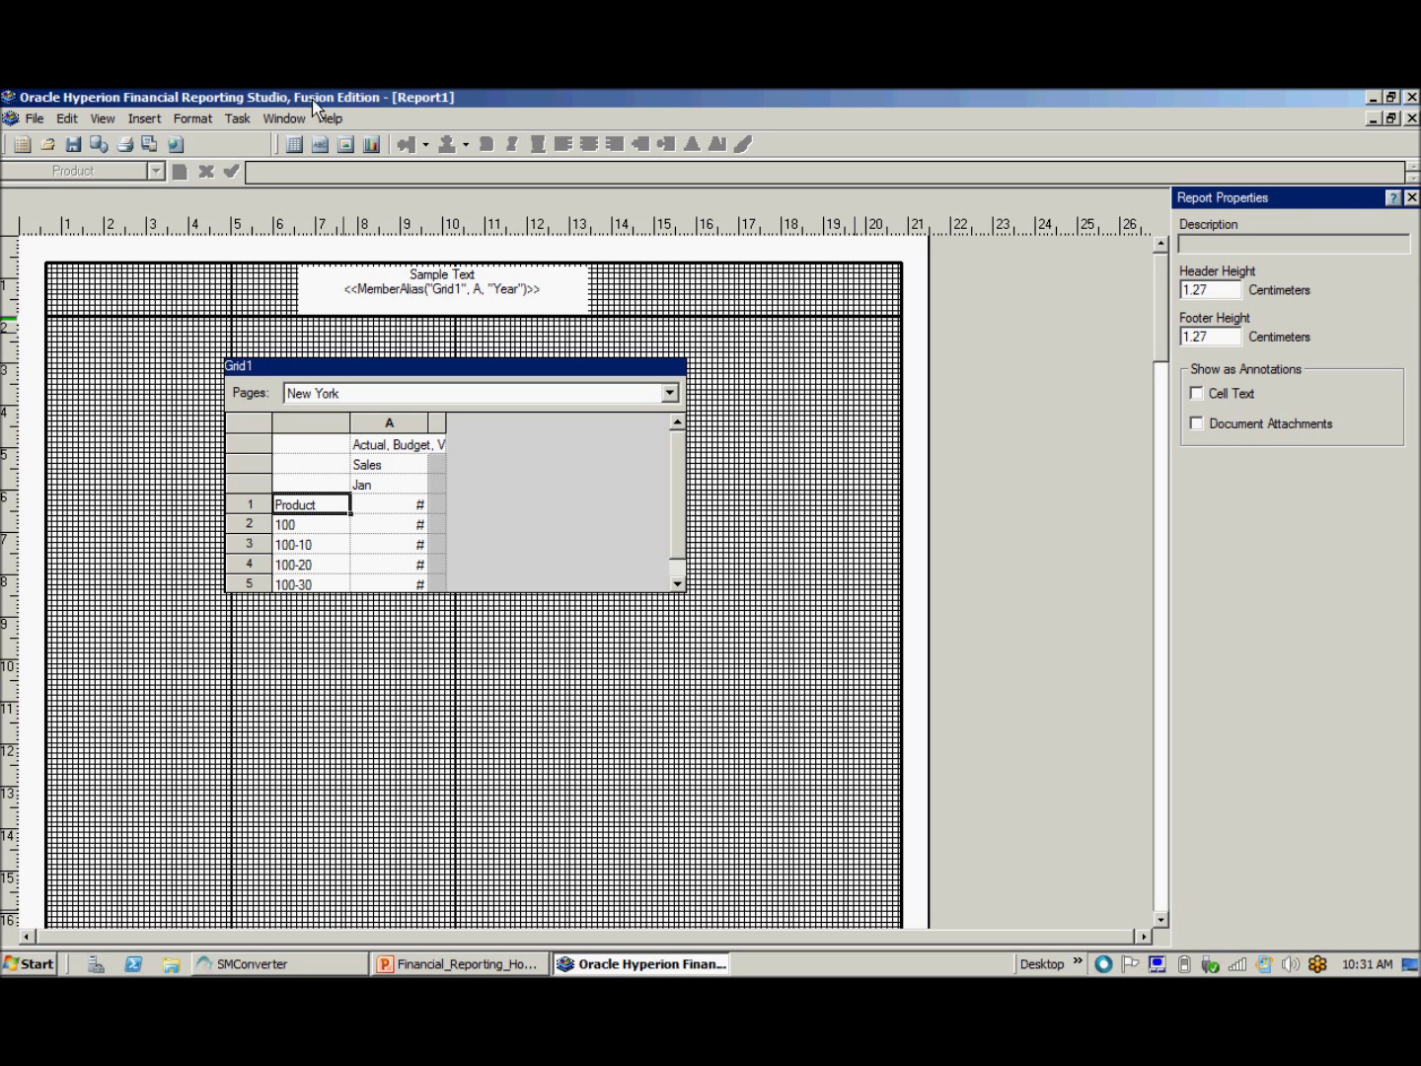
Step: Save the report as jansalesvar2 and launch its web preview
{"action": "left_click", "coordinate": [75, 146]}
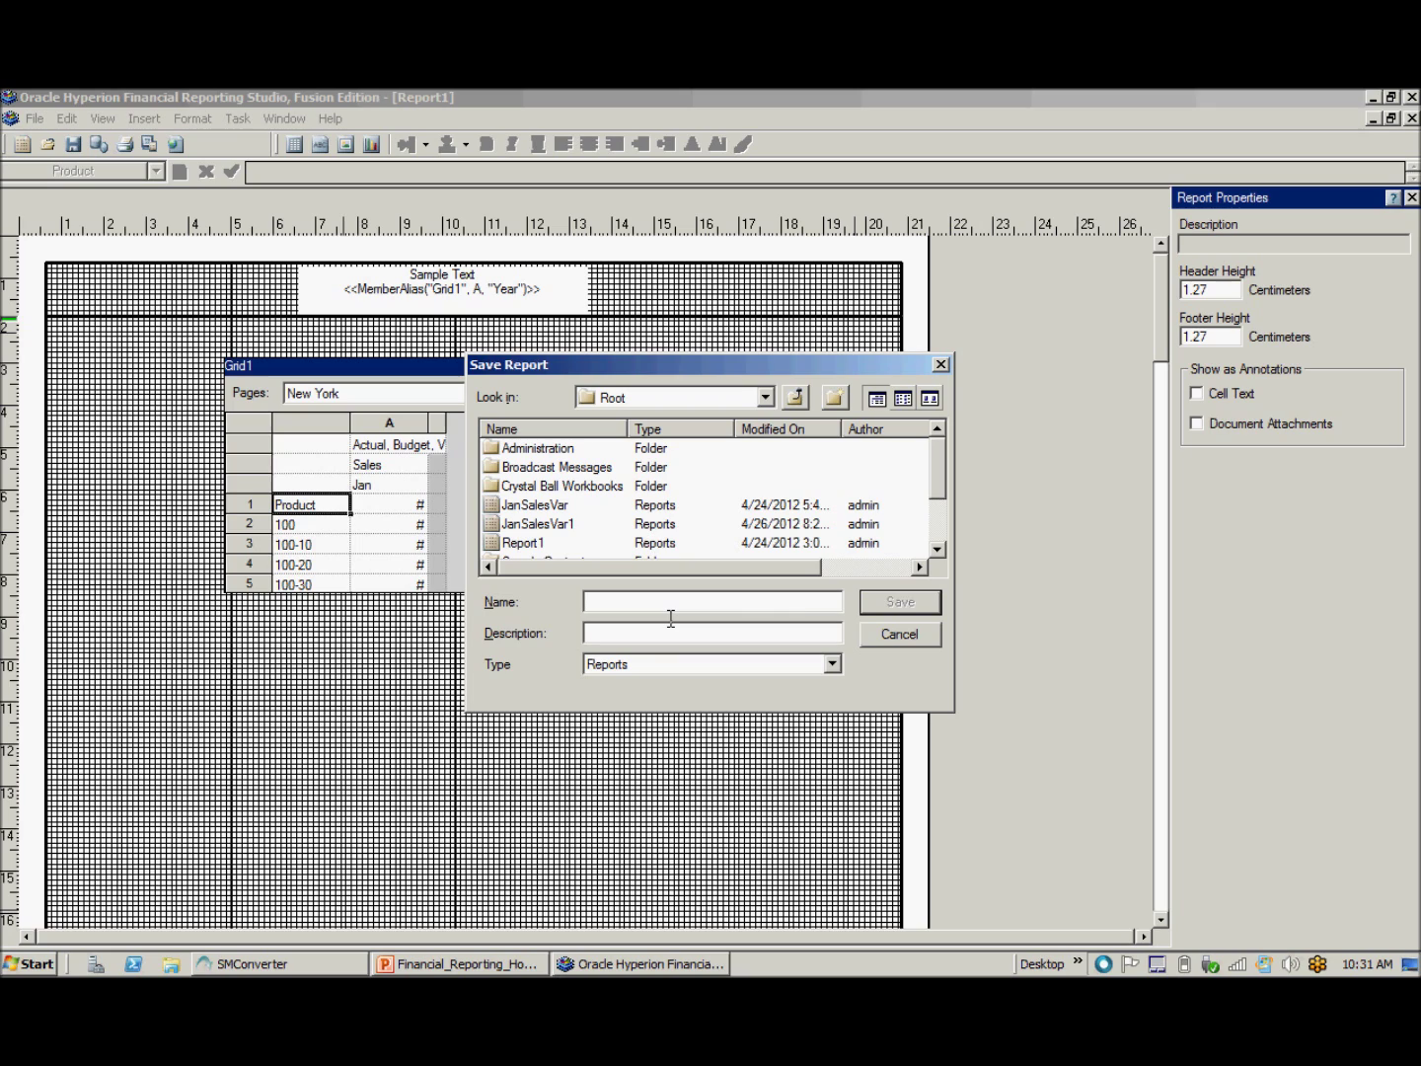
{"action": "type", "text": "jansalesvar2"}
{"action": "left_click", "coordinate": [902, 610]}
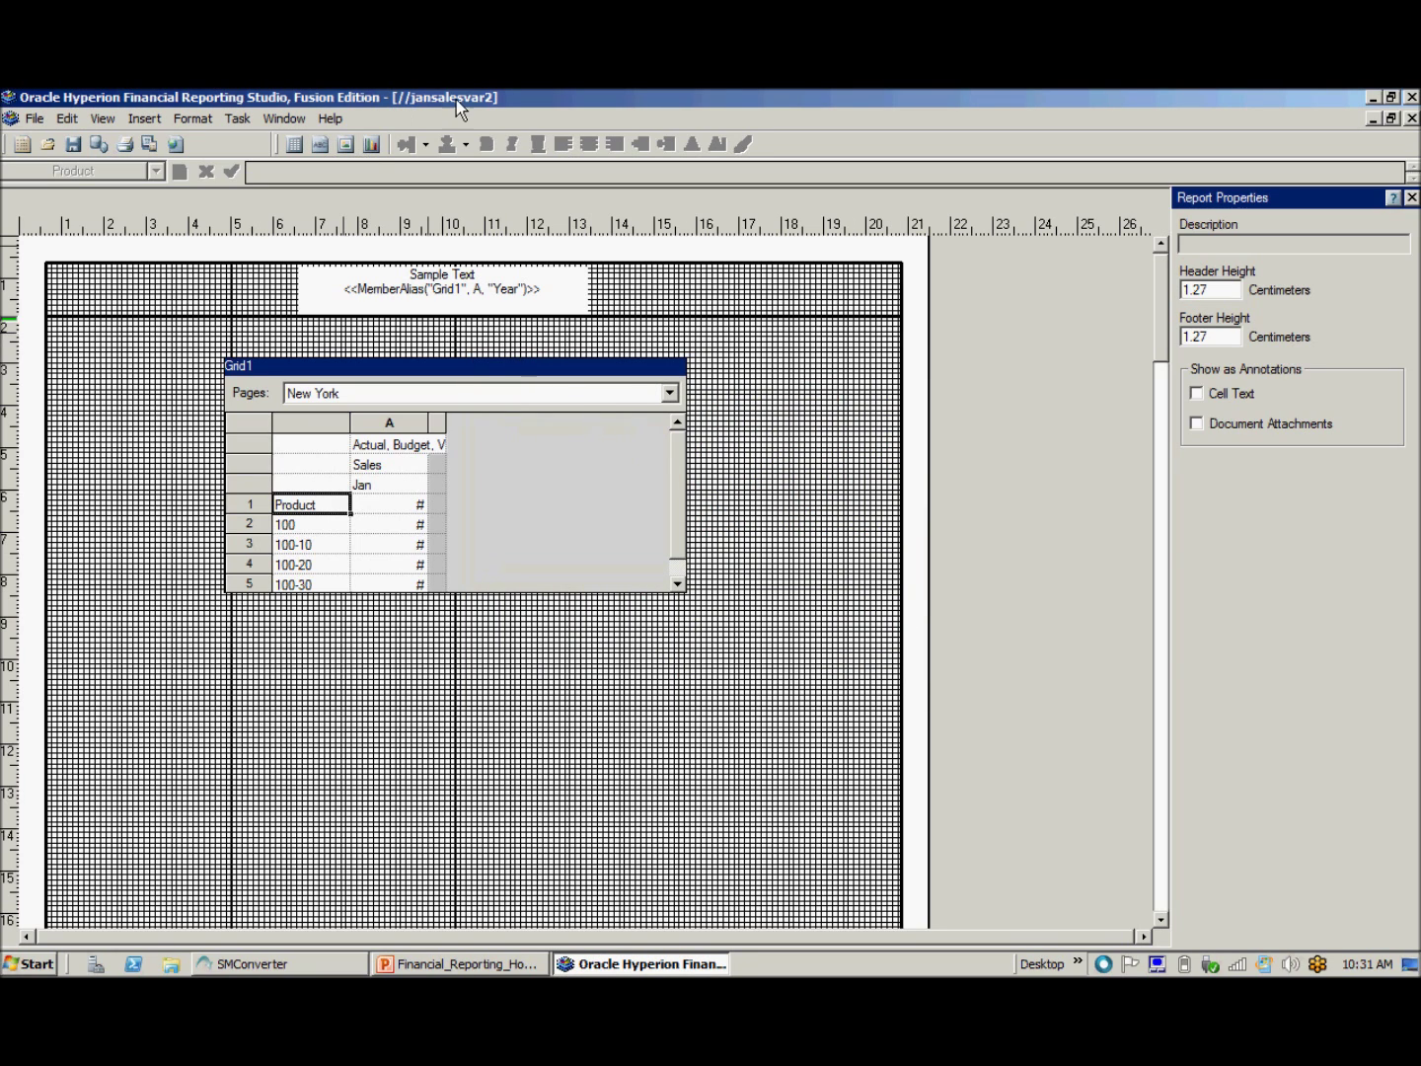
{"action": "left_click", "coordinate": [175, 144]}
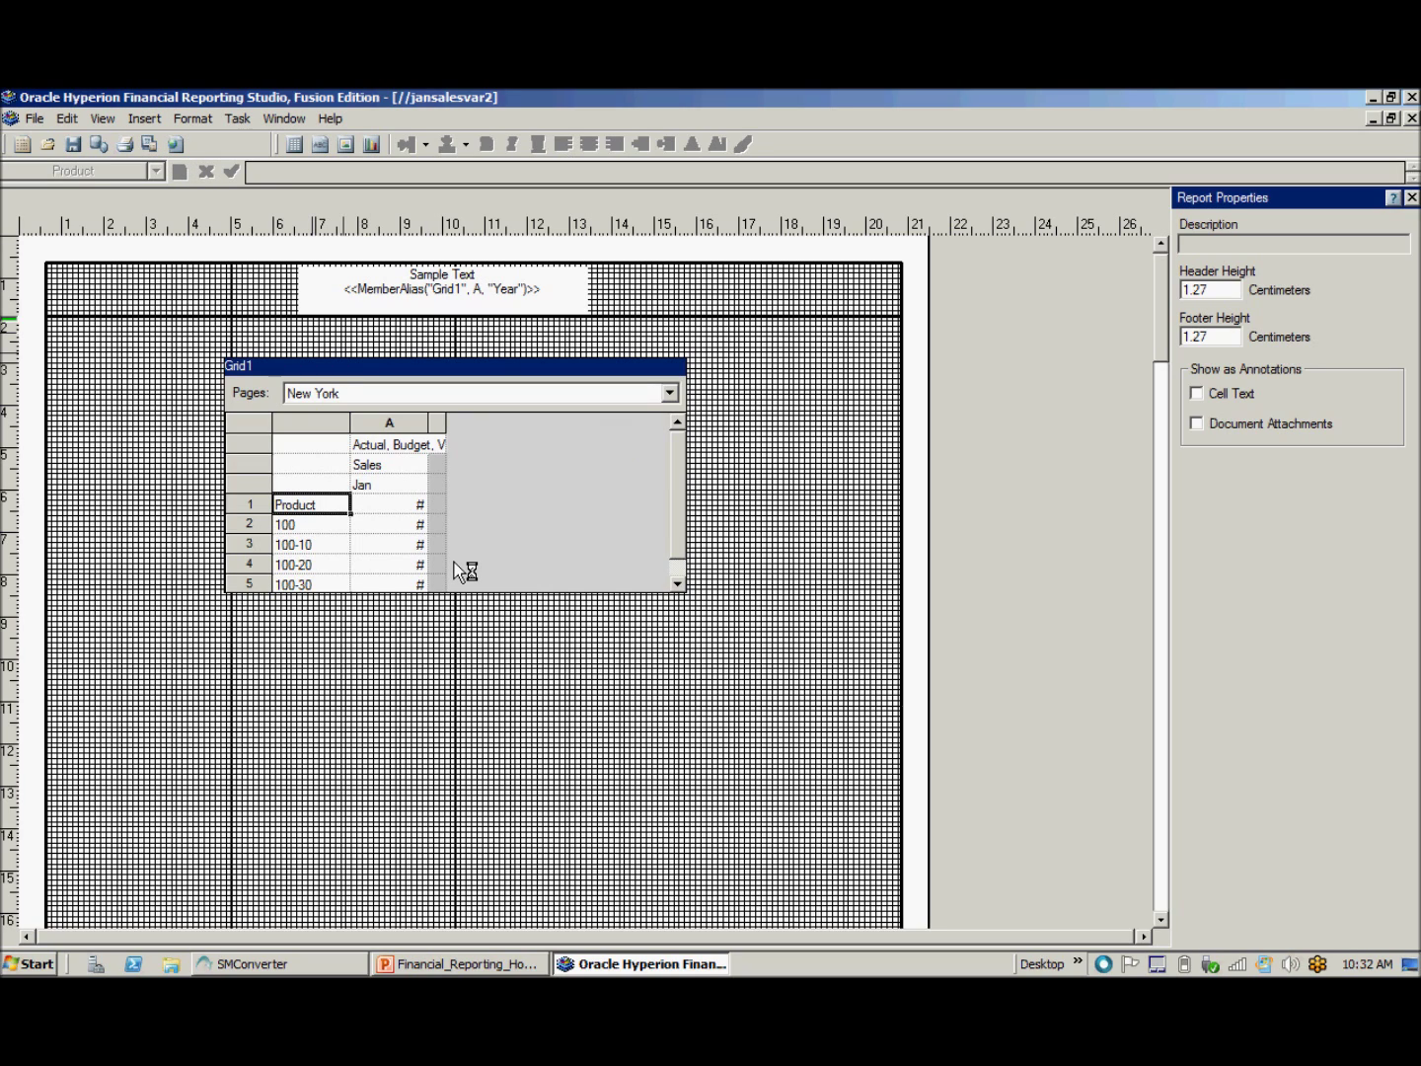